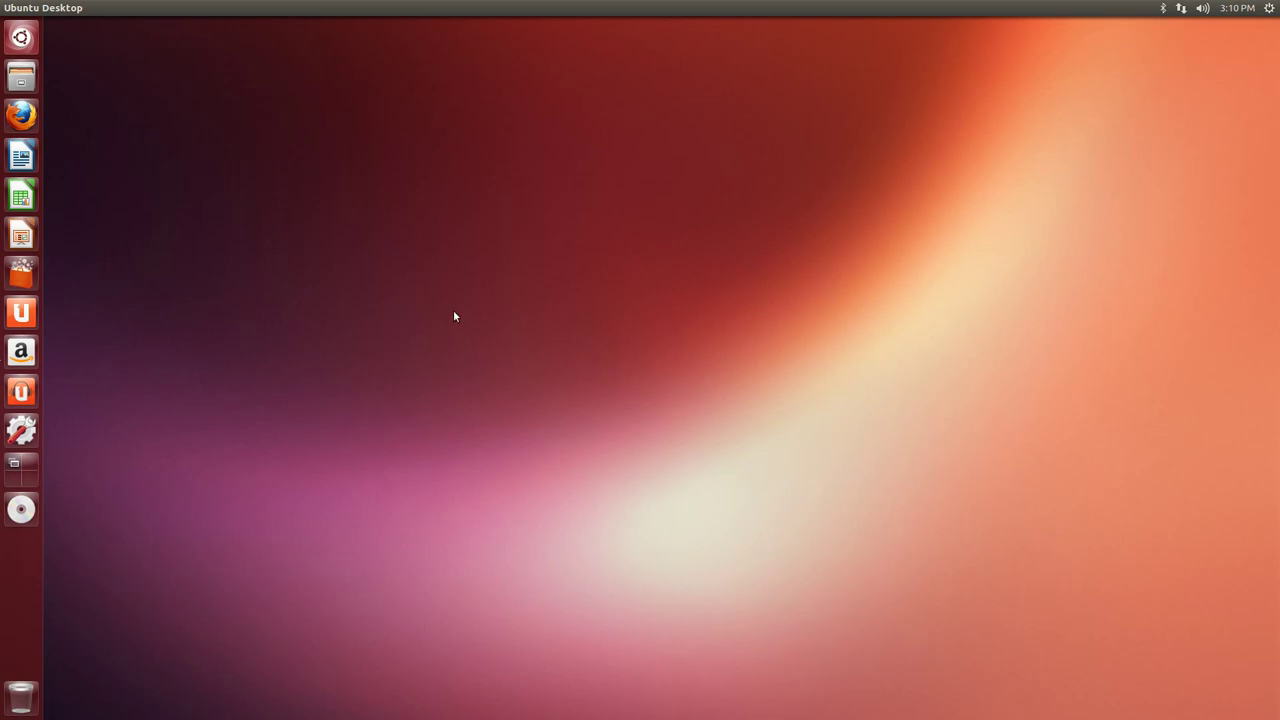
Set the desktop background to the pink and orange Begonia wallpaper and close the Appearance settings to show it.
right_click(412, 225)
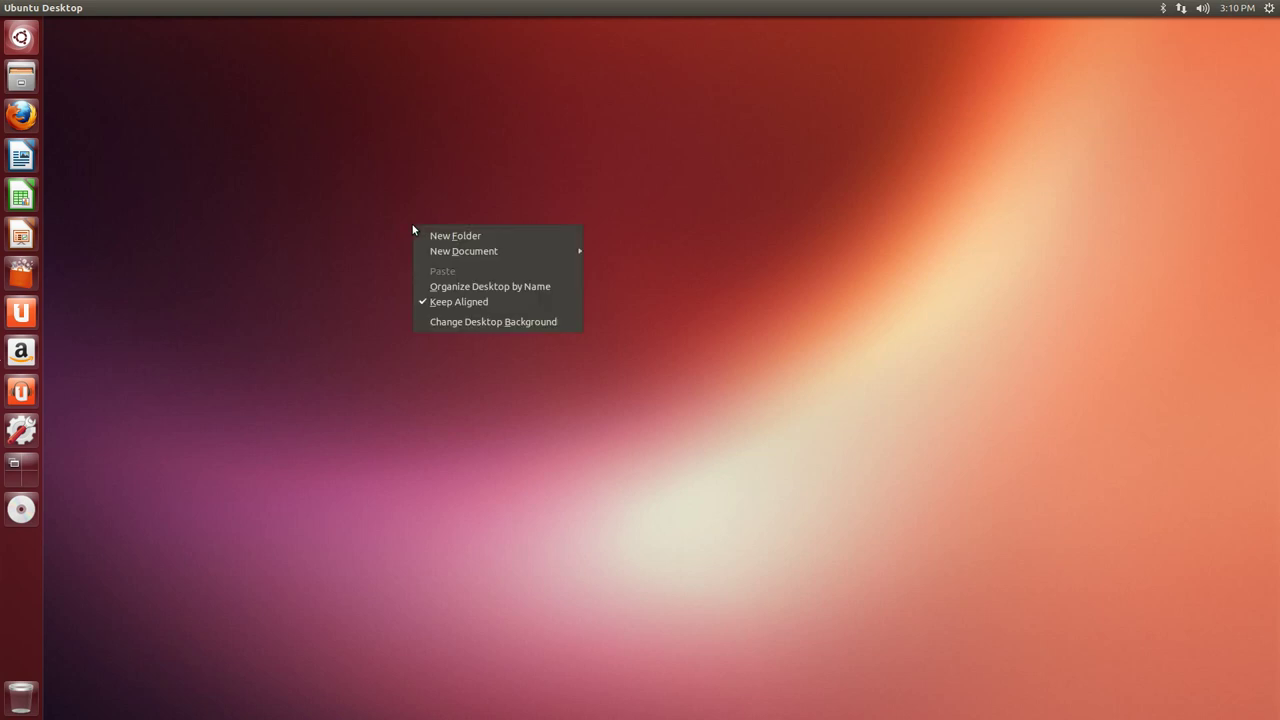
left_click(476, 323)
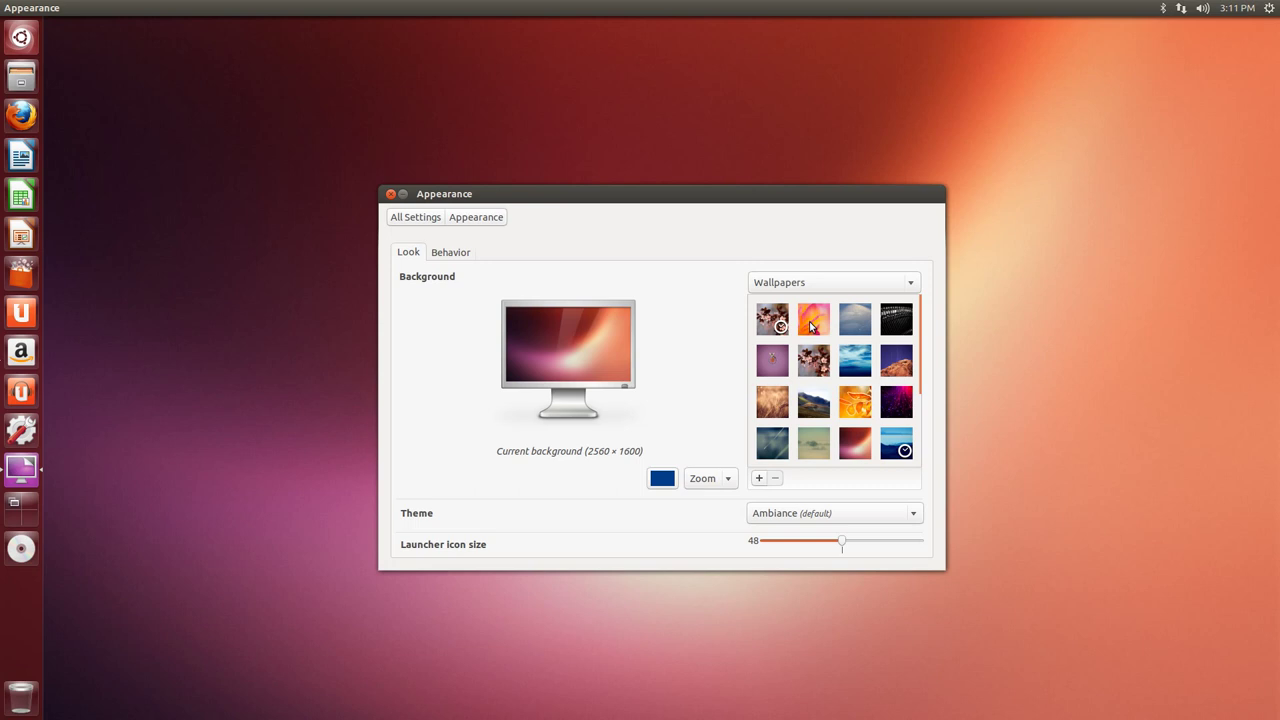
left_click(812, 320)
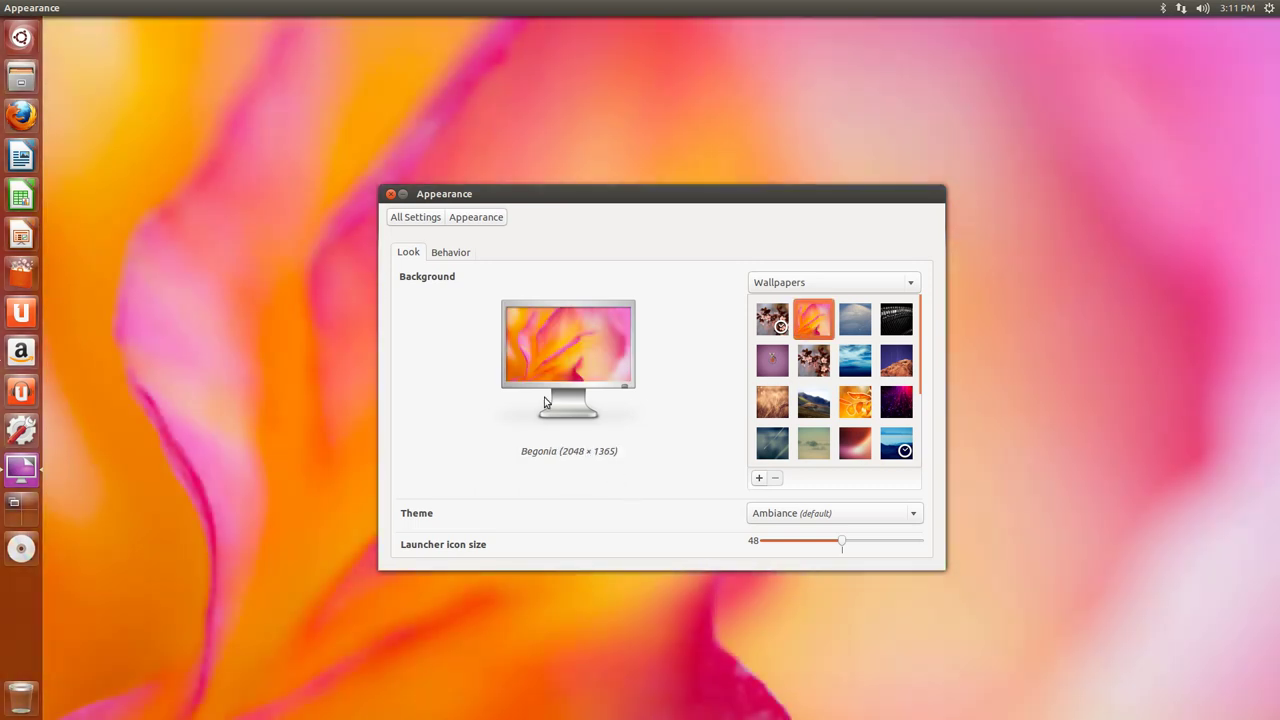
left_click(391, 195)
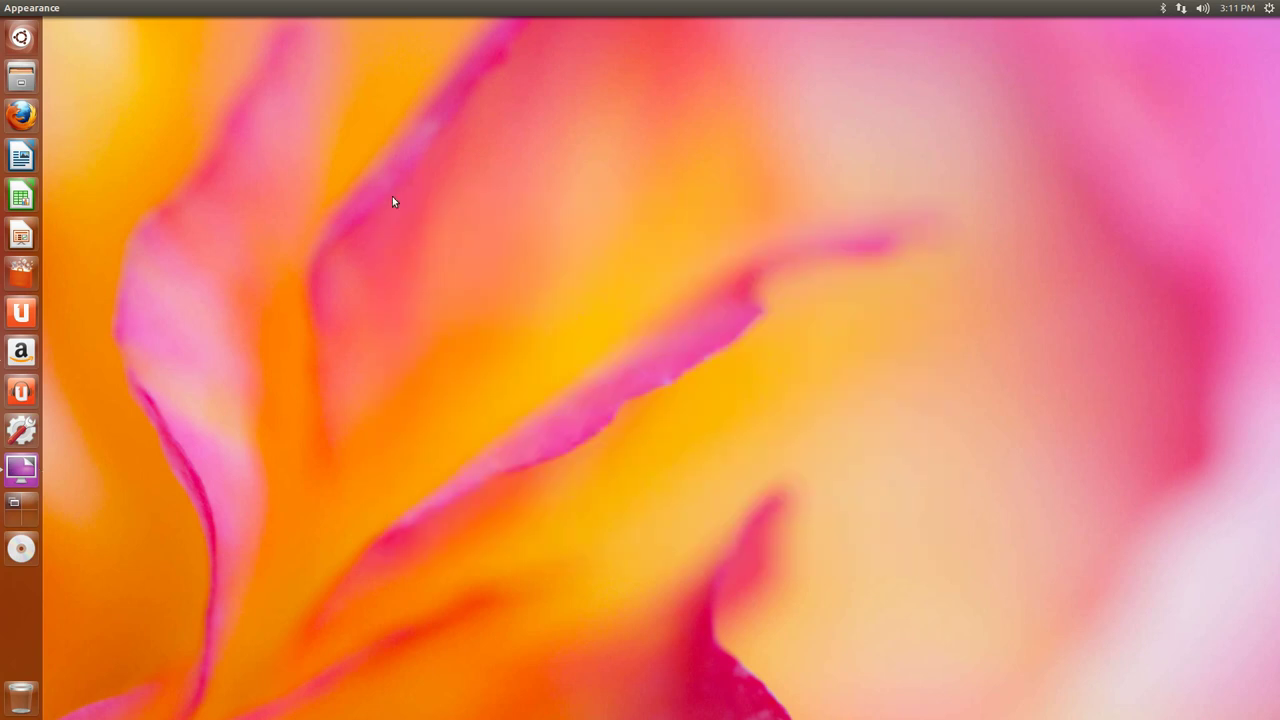
Change the desktop background to the Blue frost wallpaper and close the Appearance settings to show it.
right_click(507, 283)
left_click(560, 379)
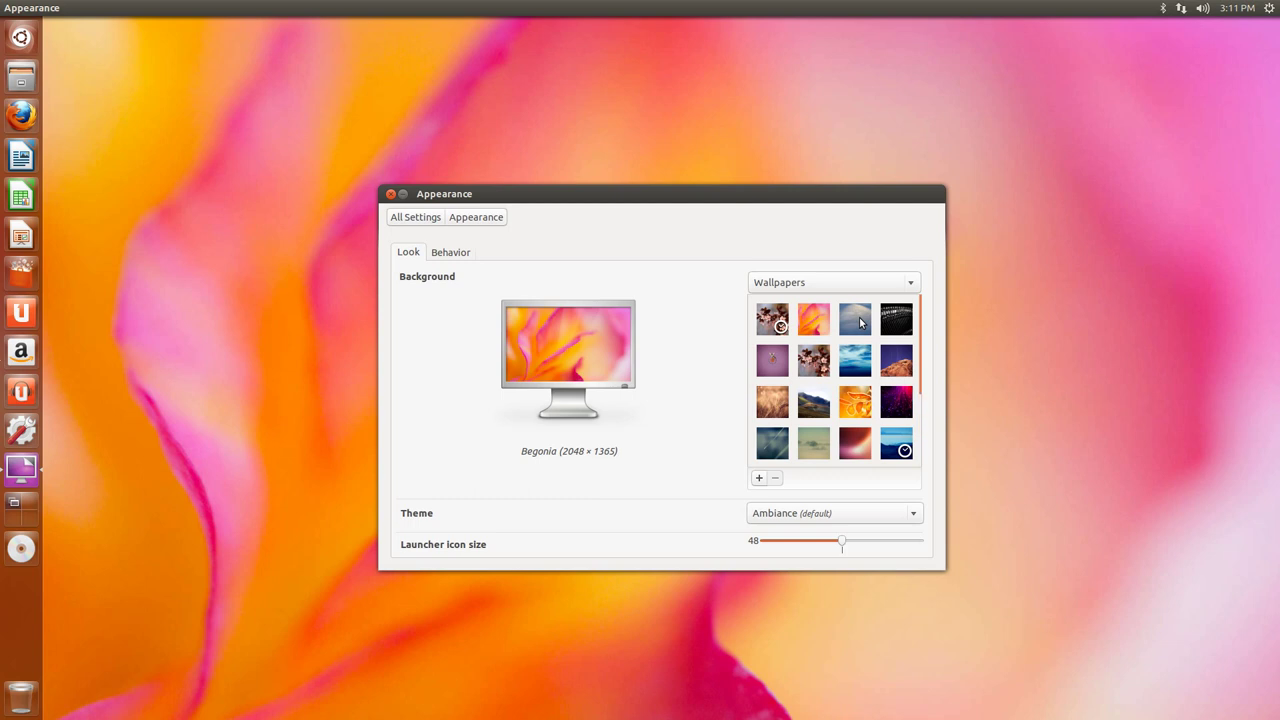
left_click(860, 322)
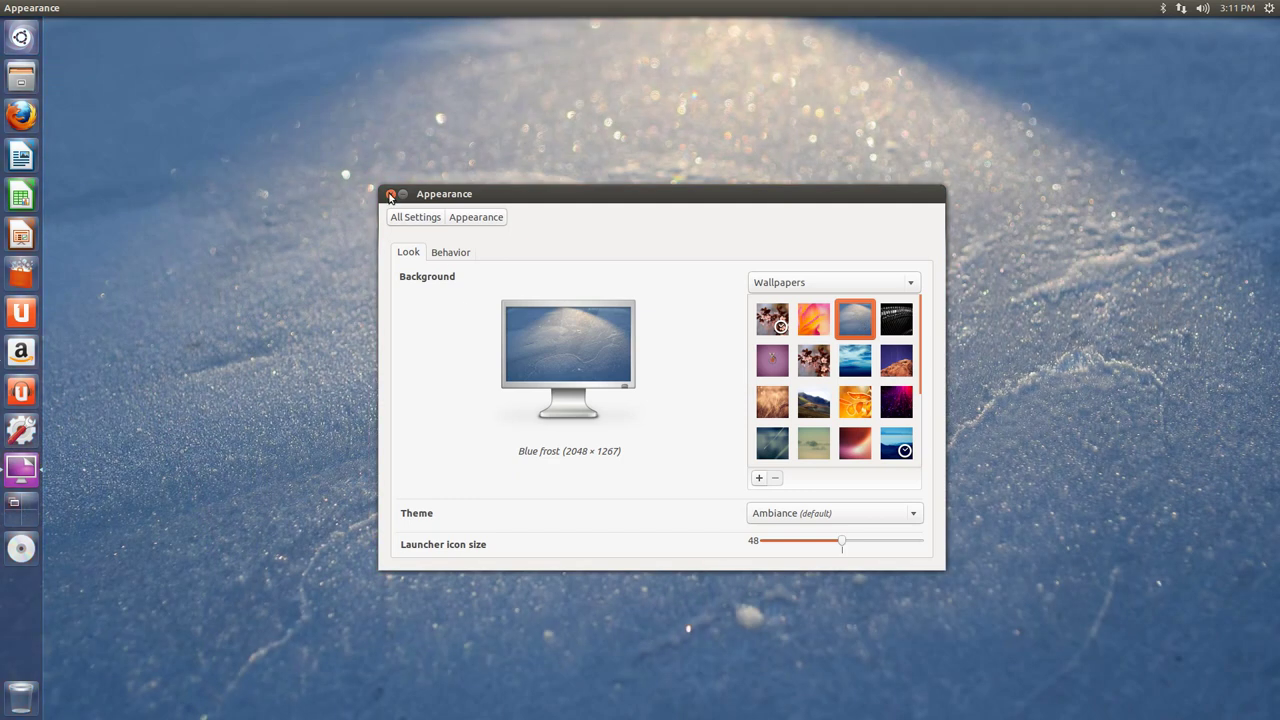
left_click(389, 194)
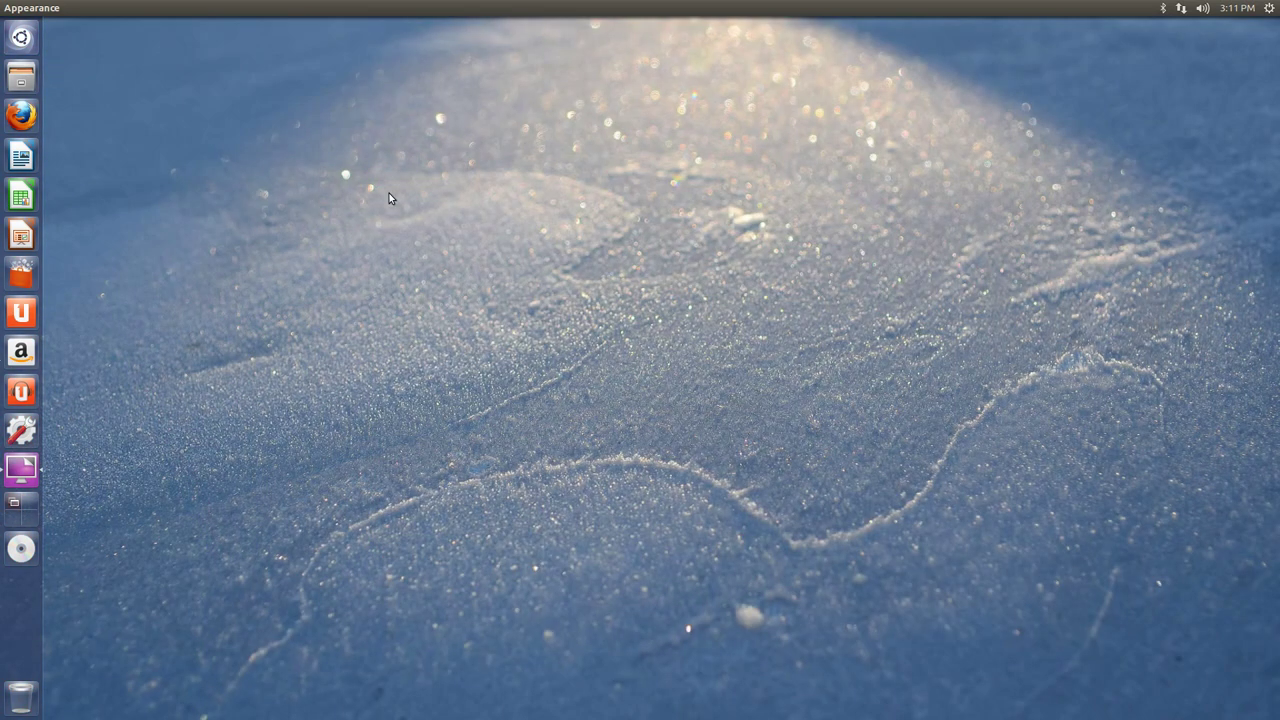
Change the desktop background to the Brother typewriter wallpaper and close the Appearance settings to show it.
right_click(457, 248)
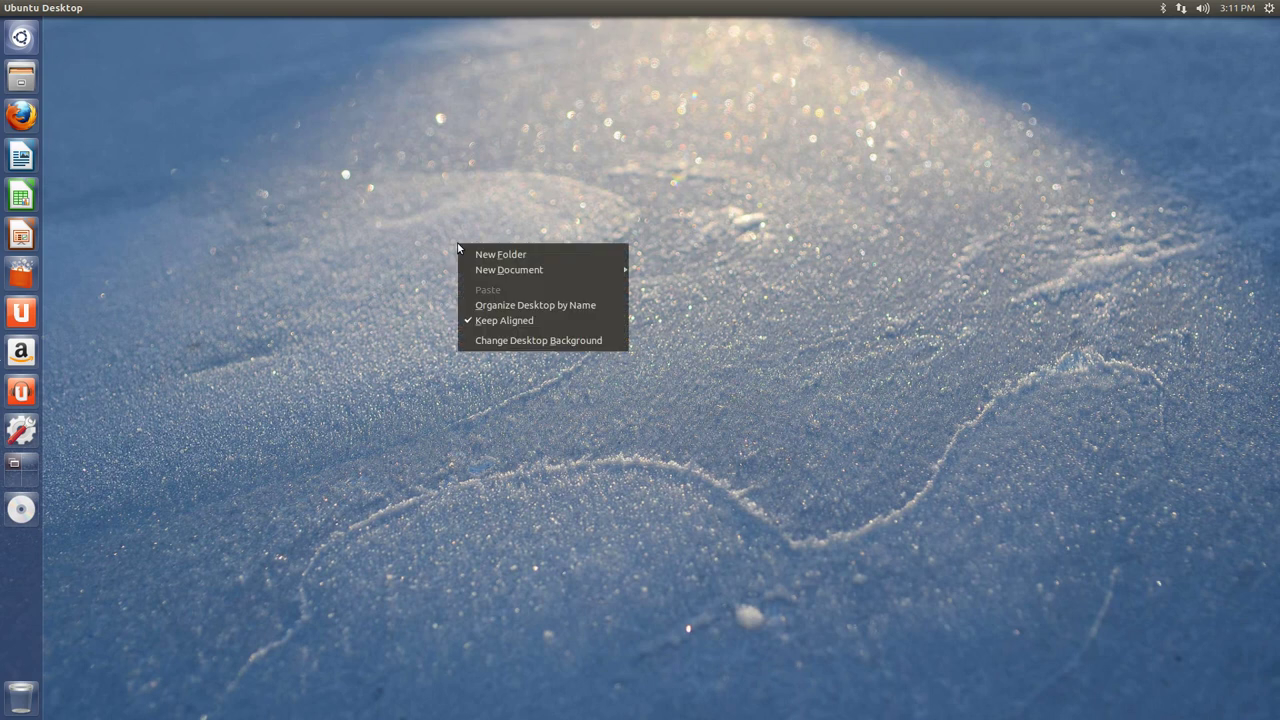
left_click(508, 341)
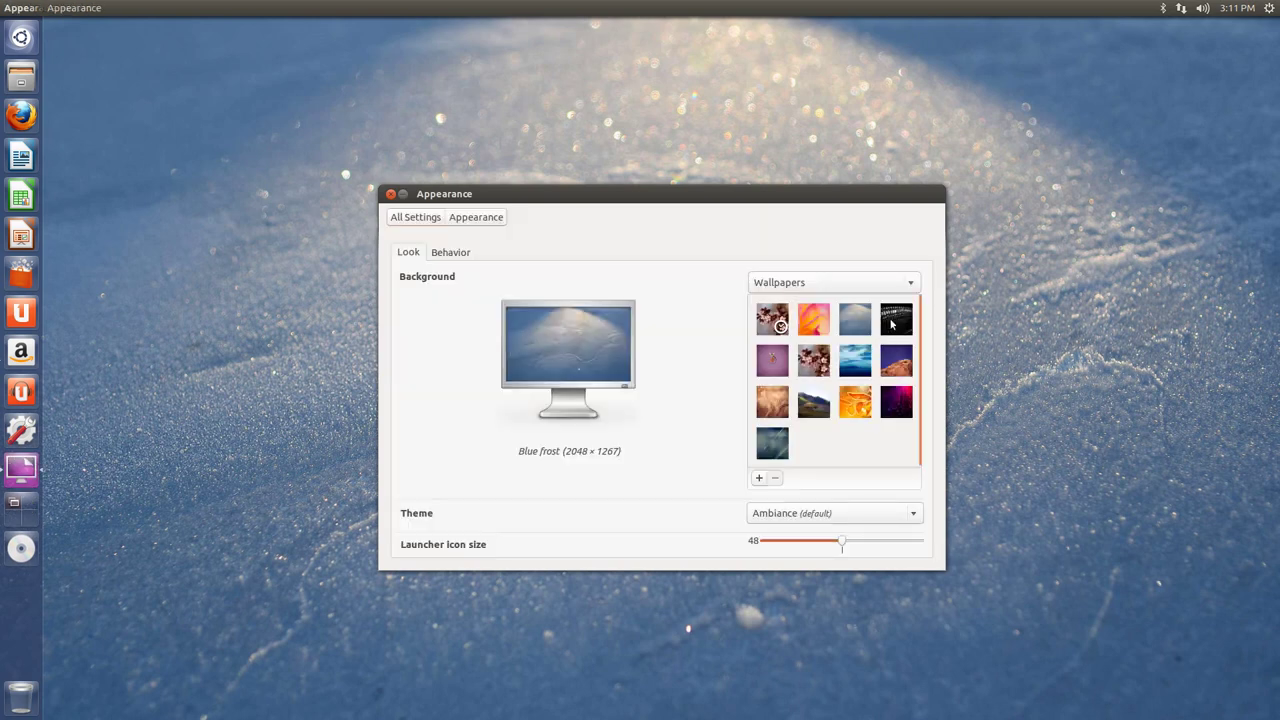
left_click(892, 323)
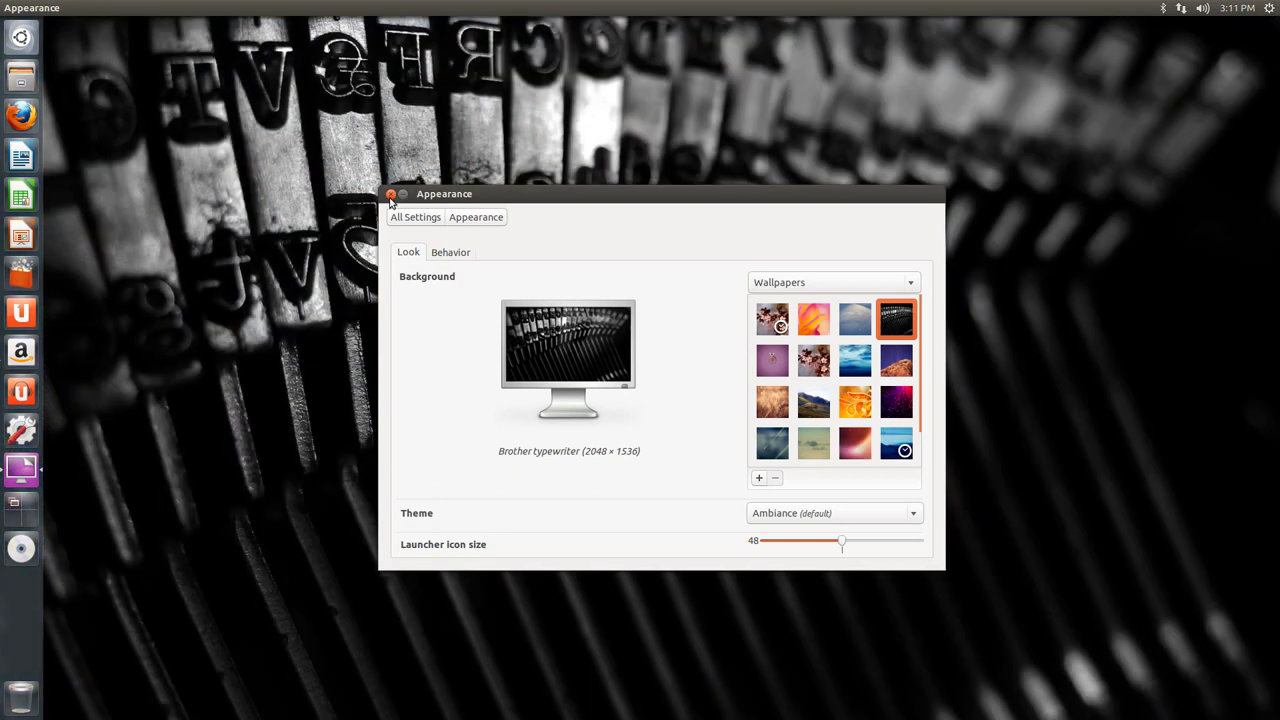
left_click(390, 195)
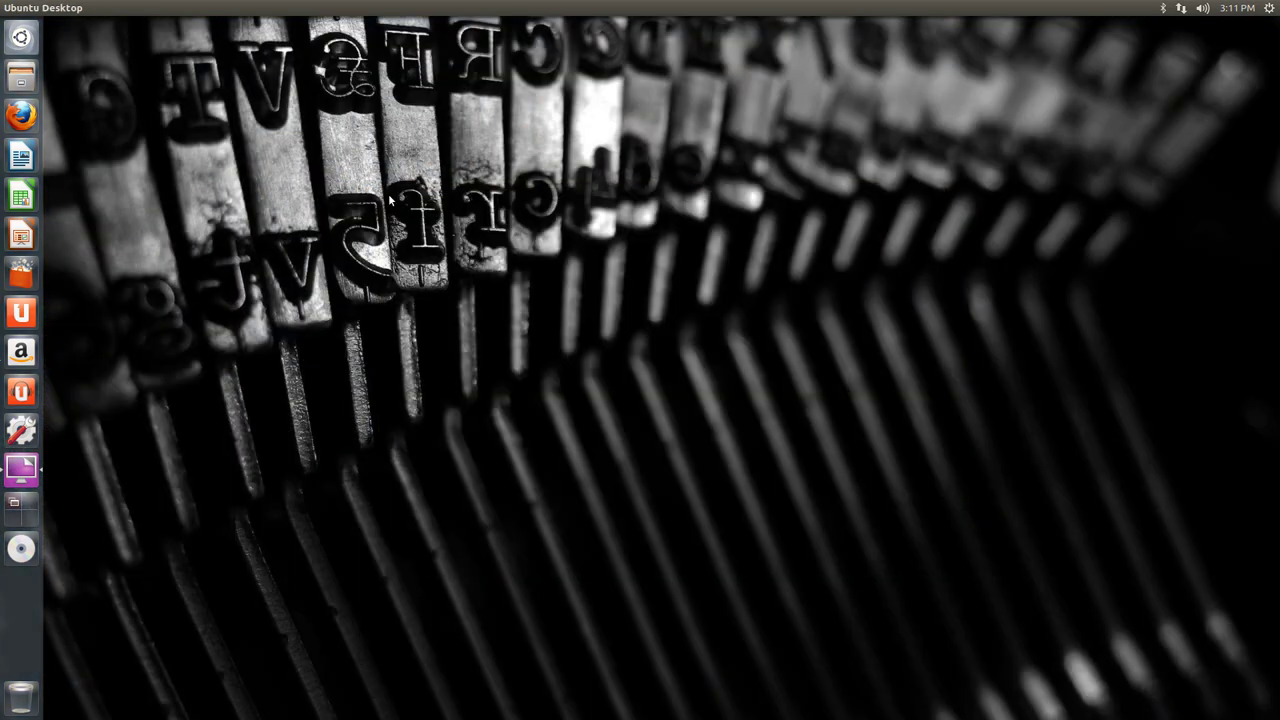
Change the desktop background to the purple Cacomixtle Ubunteño wallpaper and close the Appearance settings to show it.
right_click(501, 274)
left_click(544, 370)
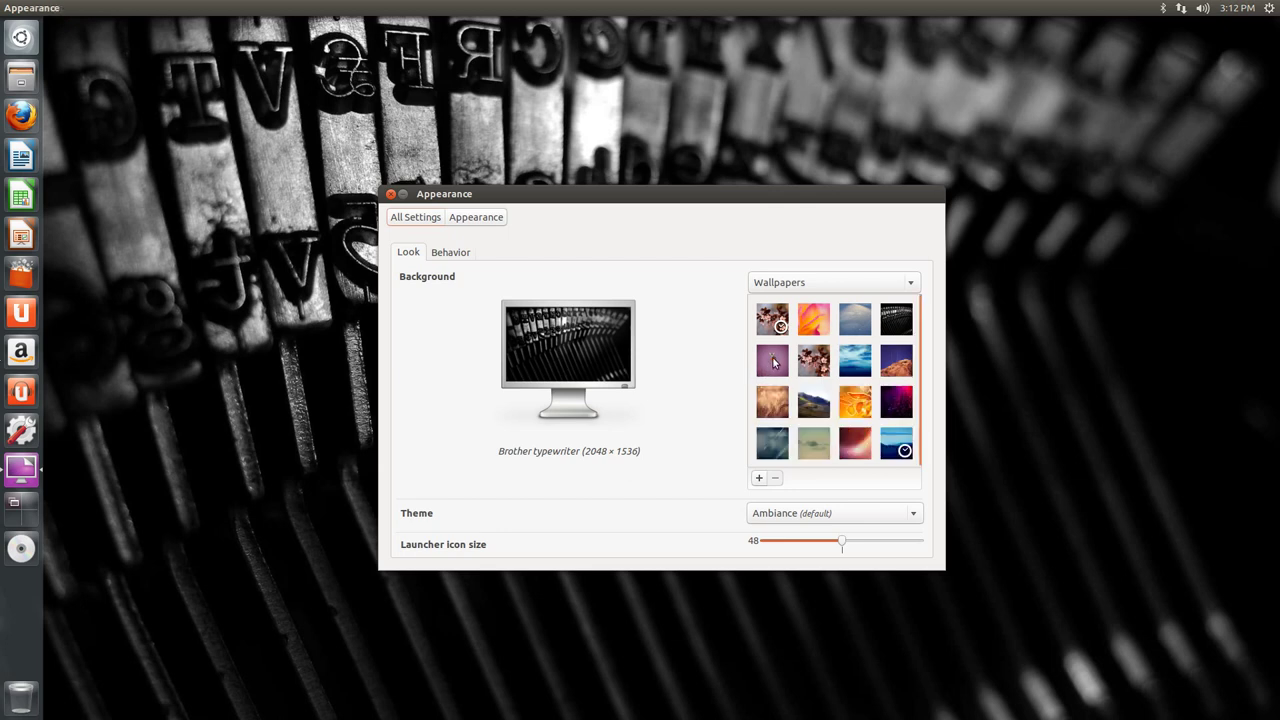
left_click(773, 362)
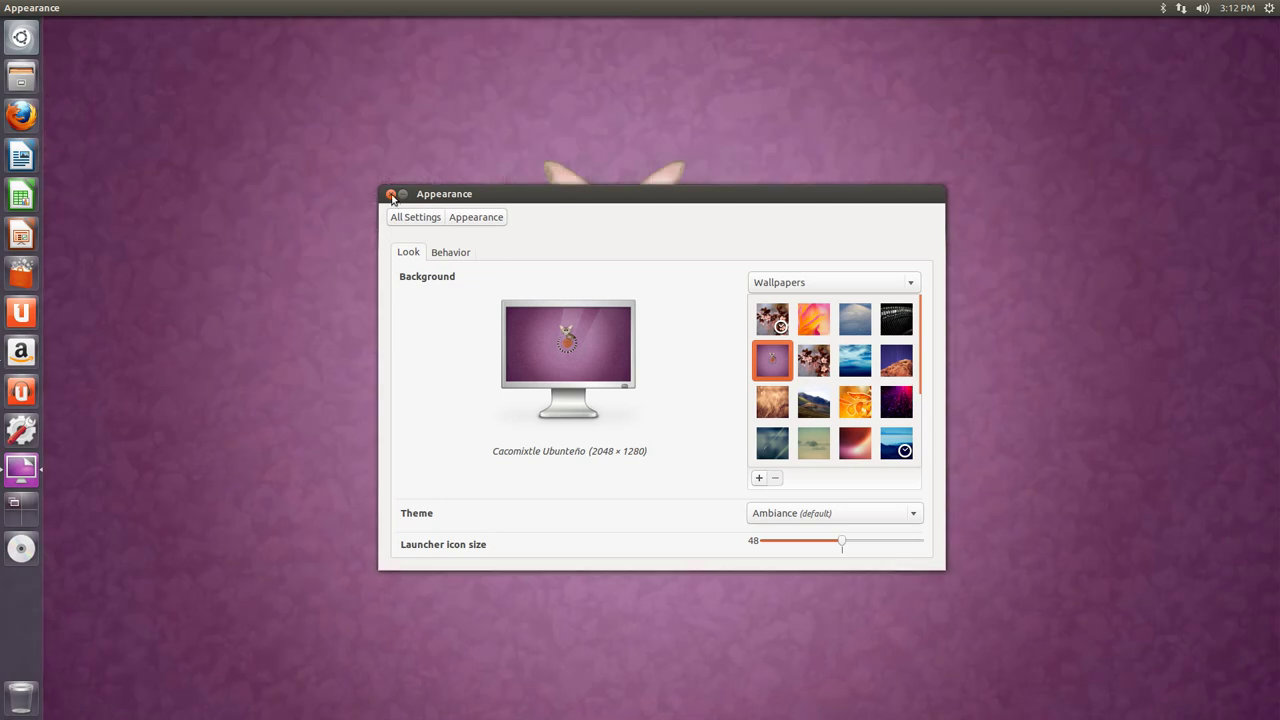
left_click(391, 194)
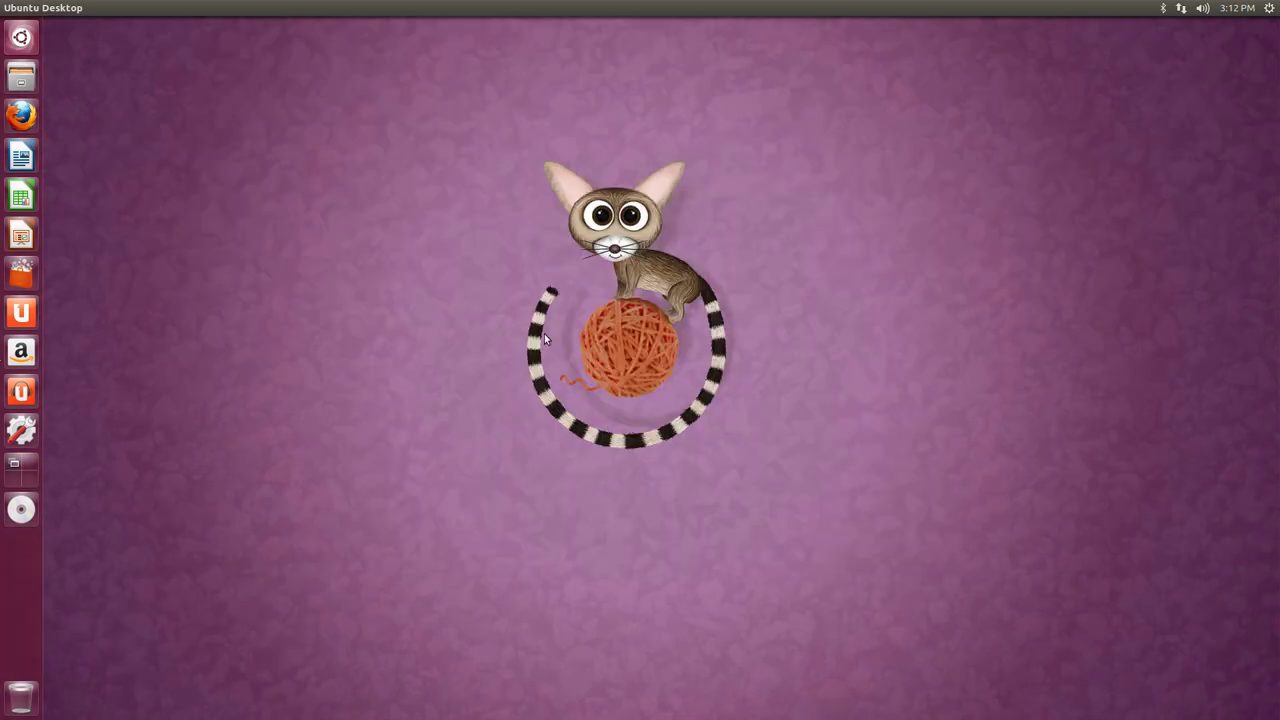
Change the desktop background to the Fleurs de Prunus blossom wallpaper without the clock mark and close the Appearance settings.
right_click(503, 394)
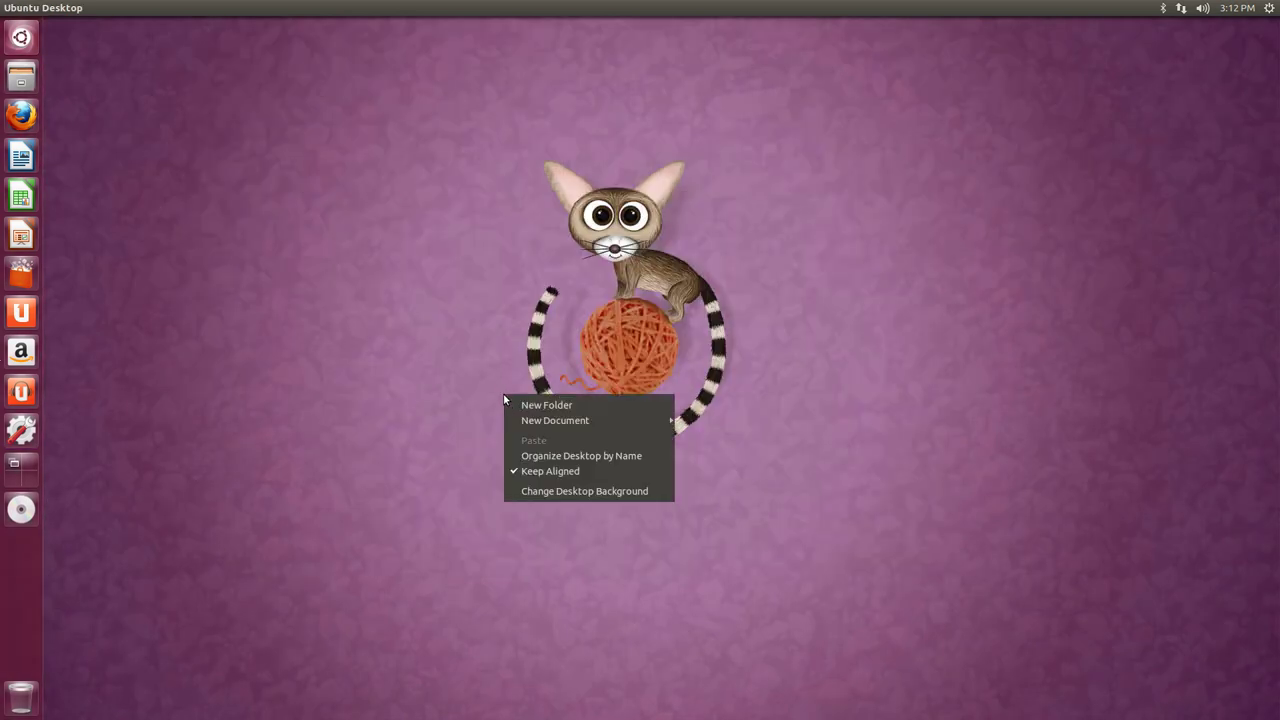
left_click(550, 494)
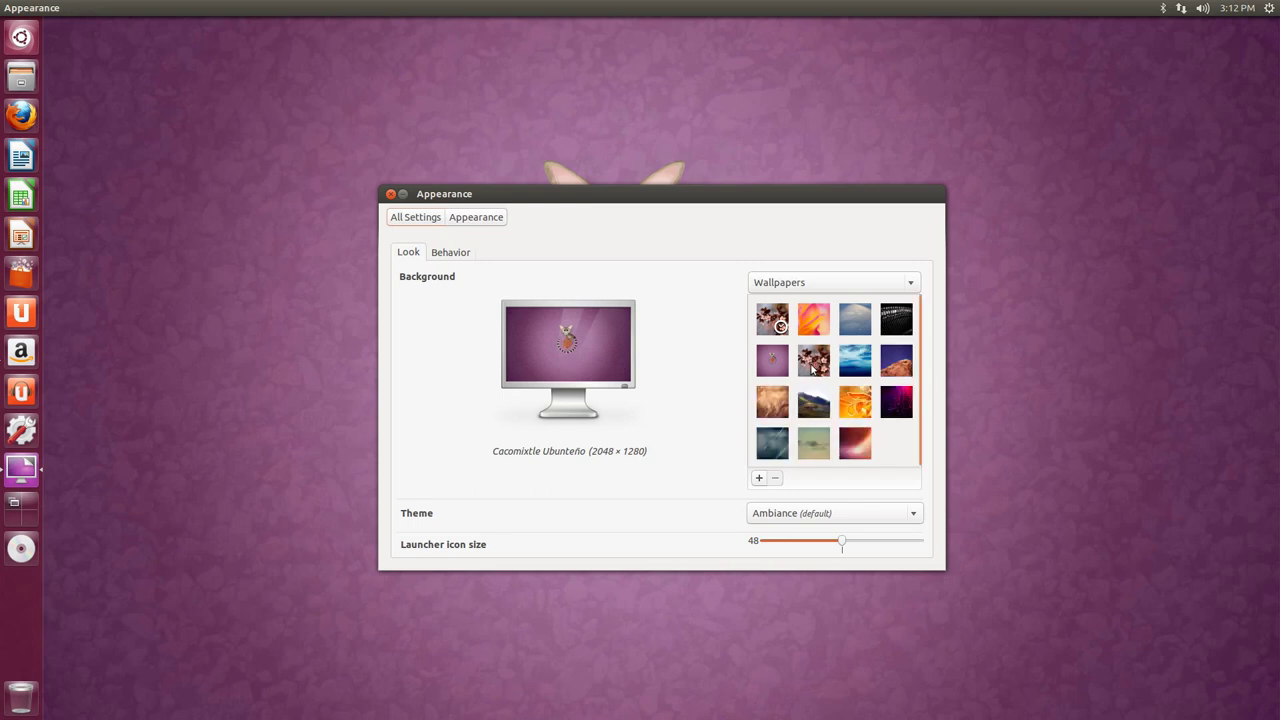
left_click(813, 362)
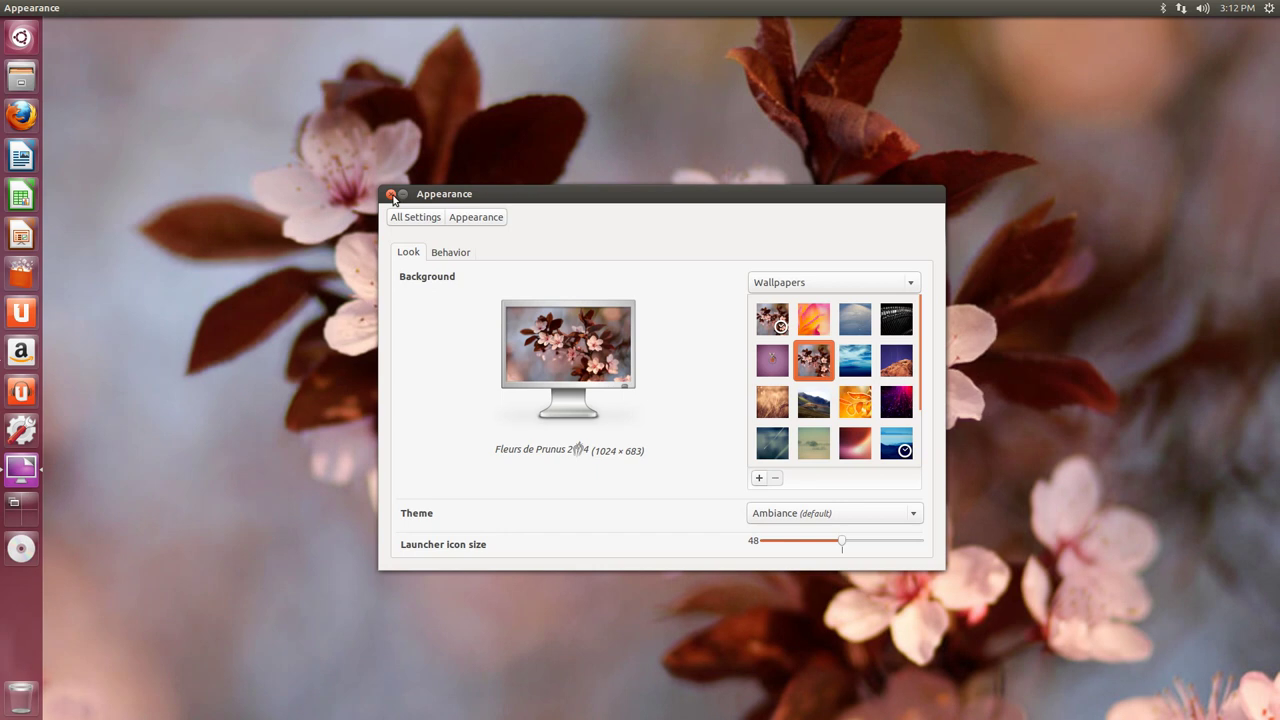
left_click(390, 194)
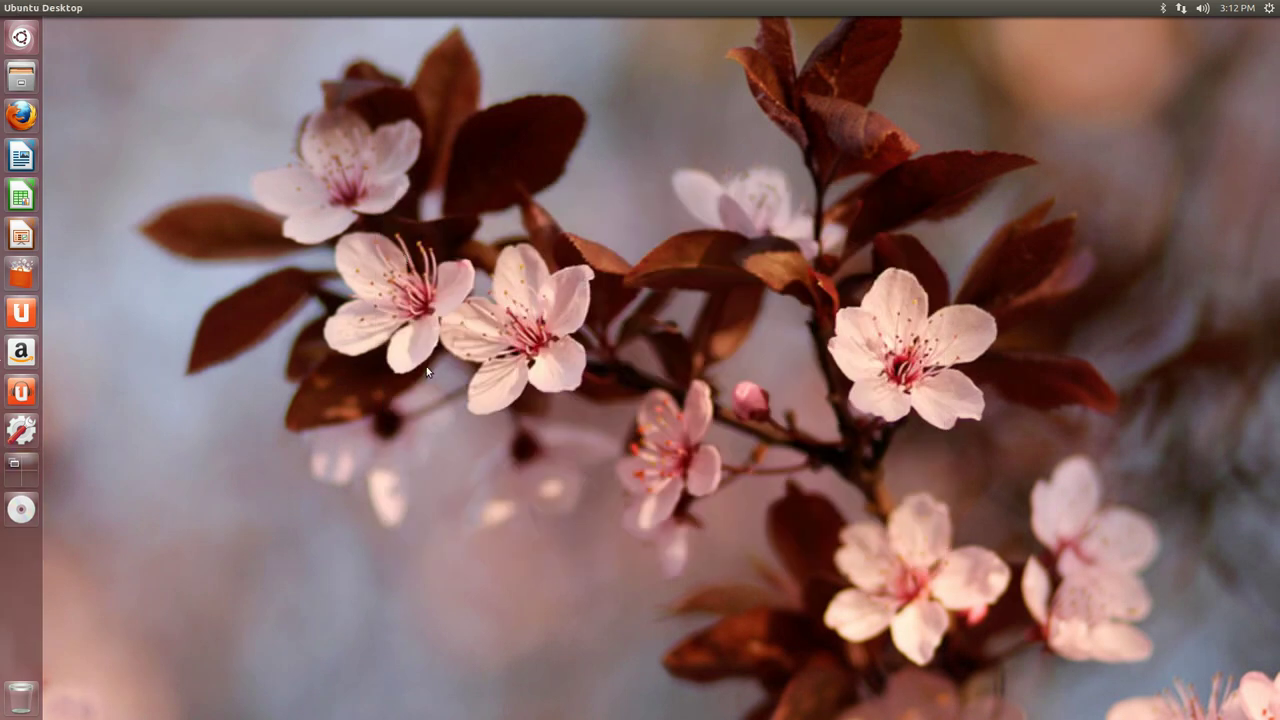
Change the desktop background to the La Gomera island wallpaper and close the Appearance settings to show it.
right_click(426, 366)
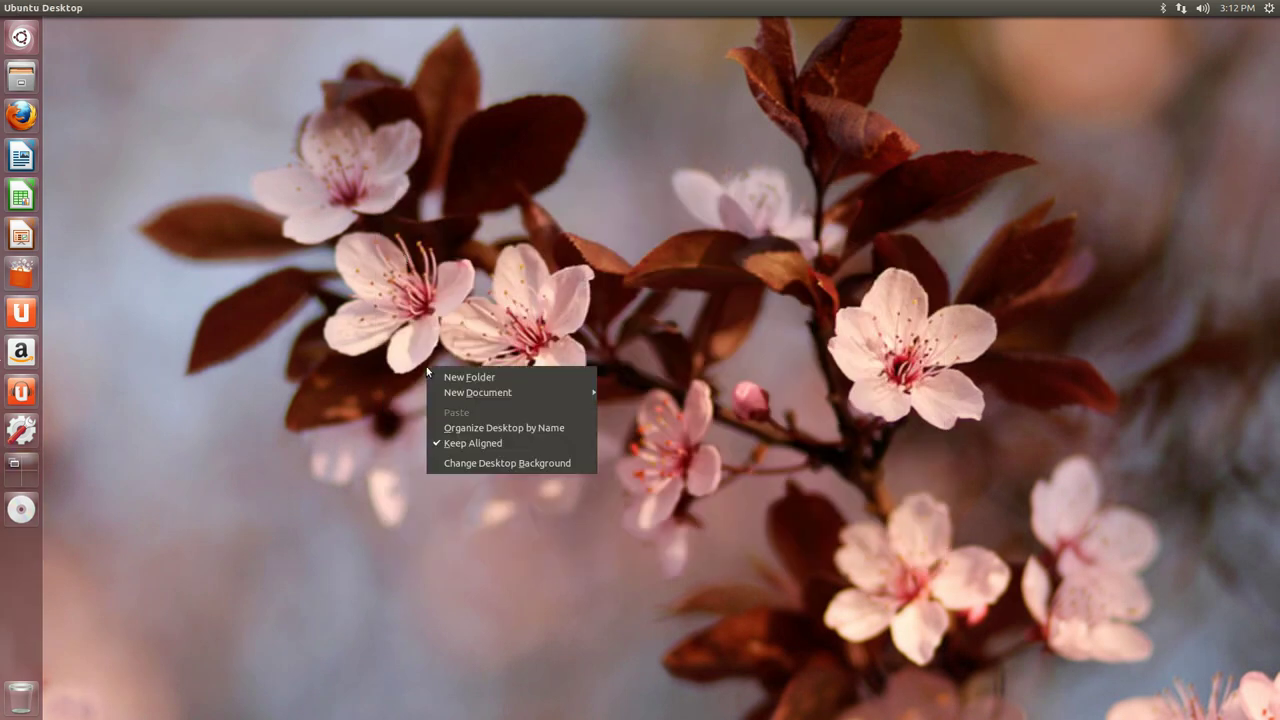
left_click(471, 463)
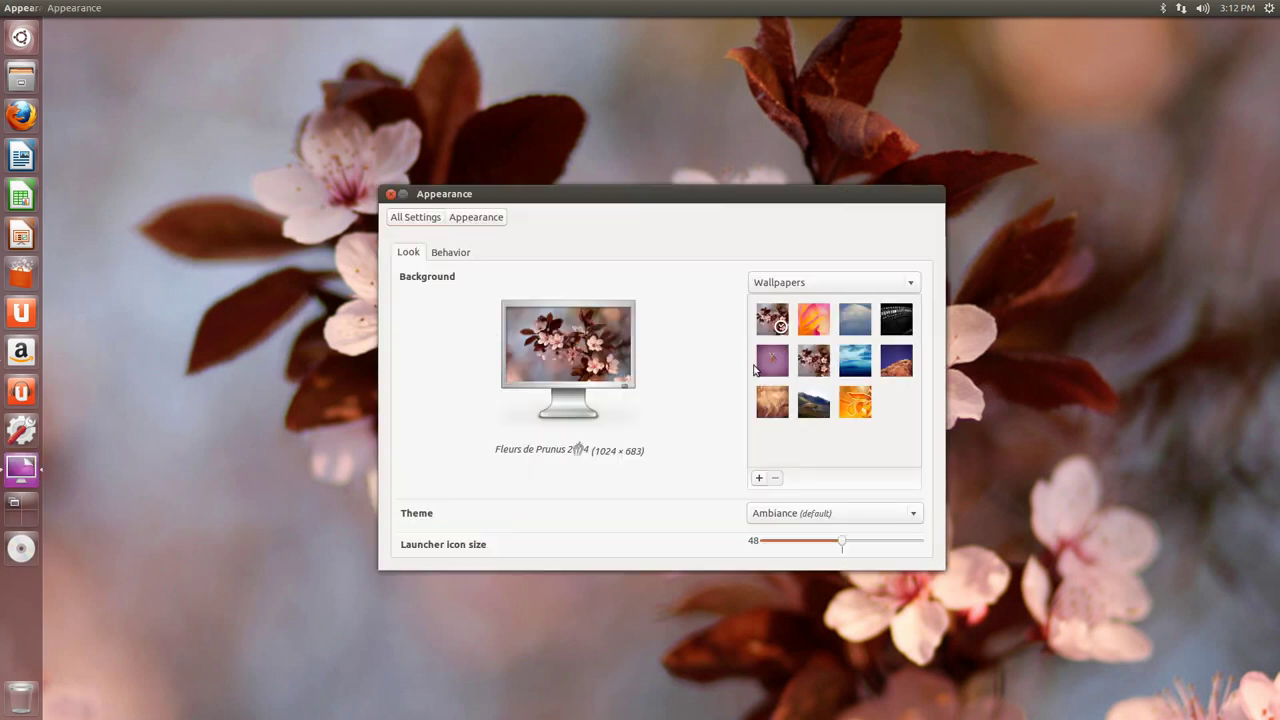
left_click(855, 362)
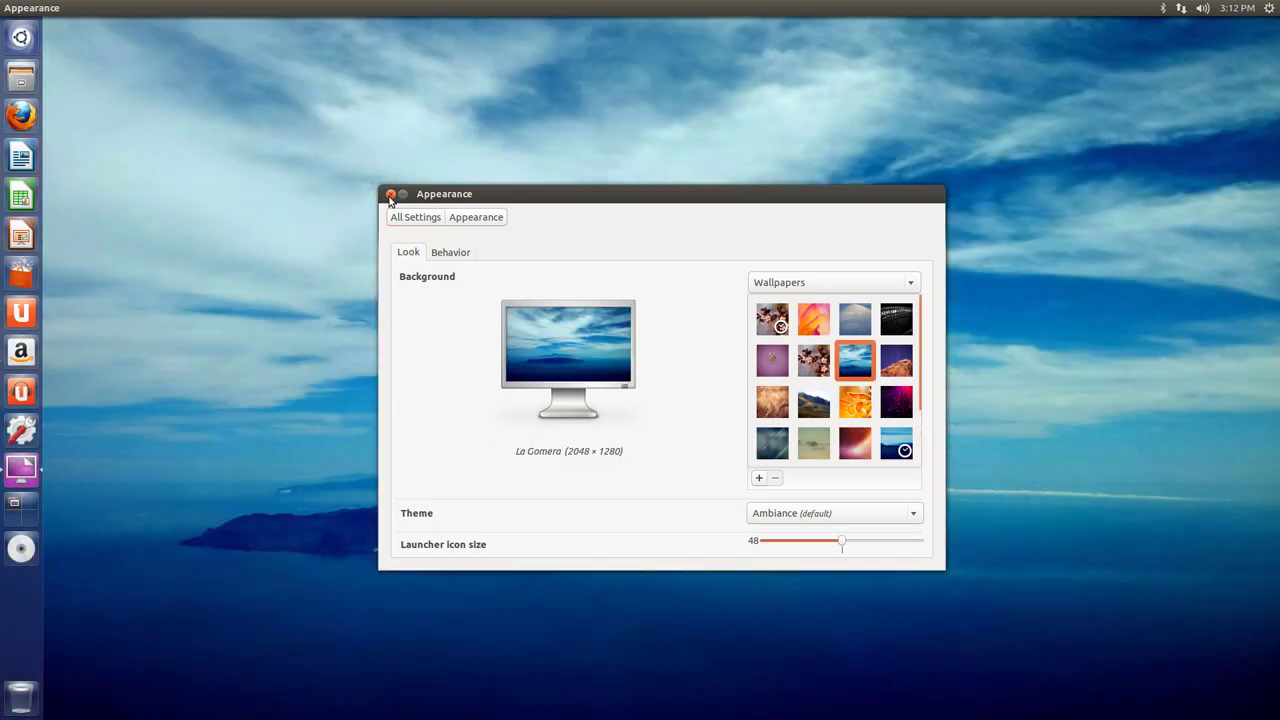
left_click(390, 196)
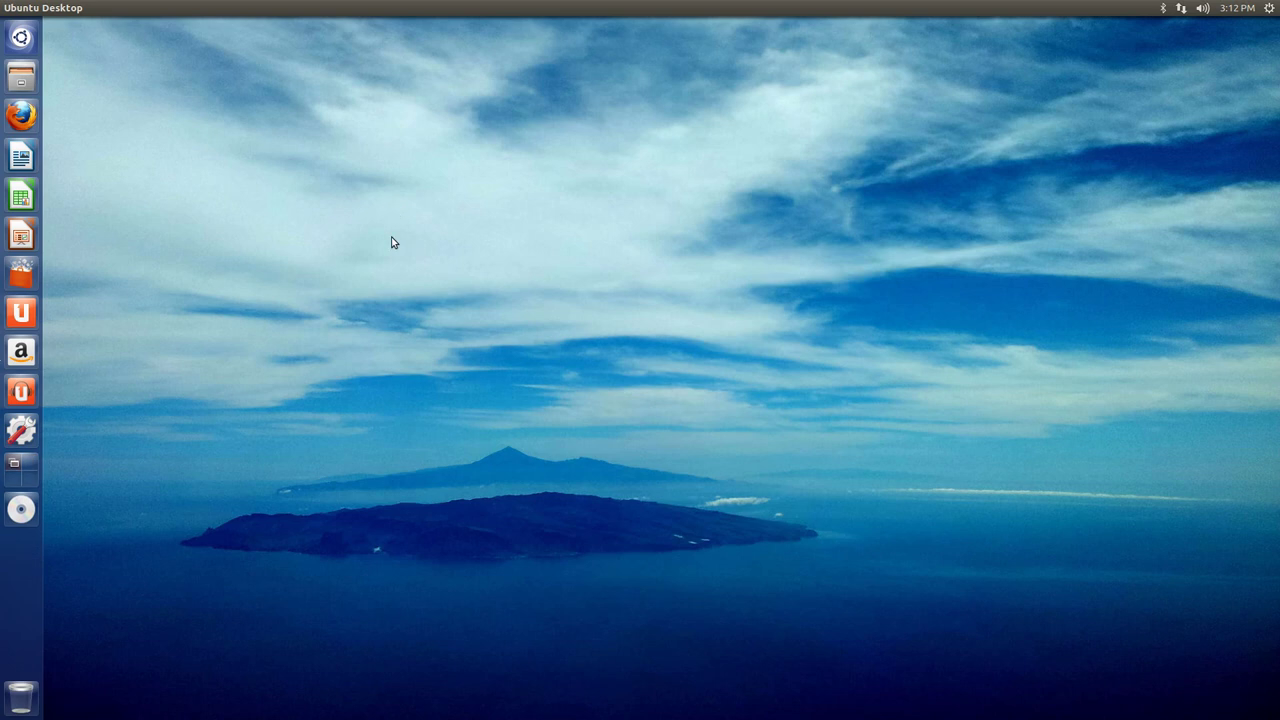
Change the desktop background to the Landing wallpaper with the red rock and close the Appearance settings to show it.
right_click(391, 242)
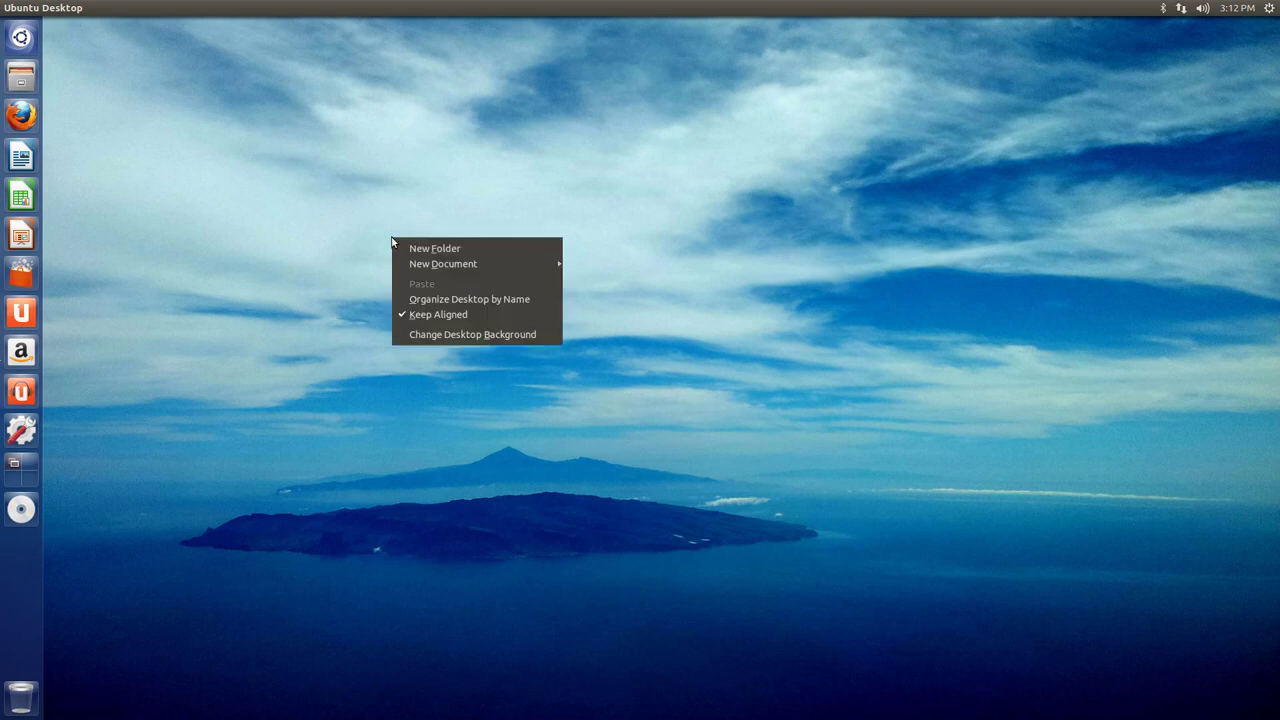
left_click(453, 333)
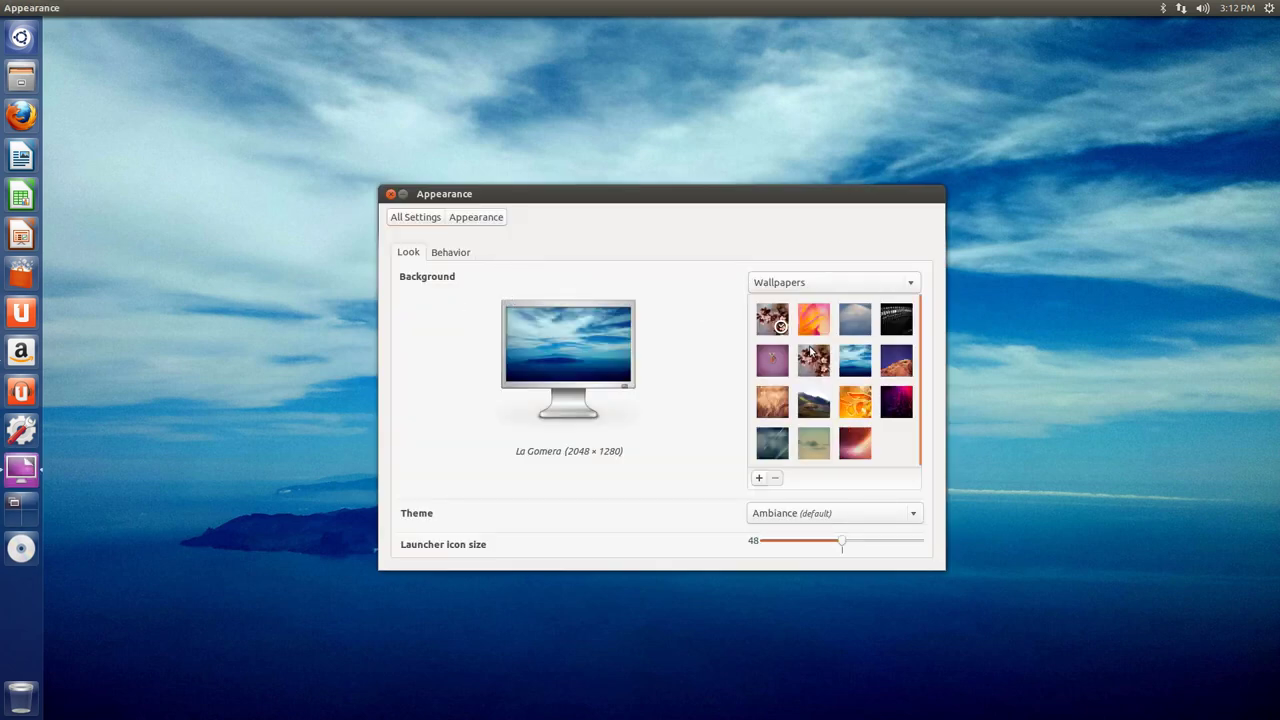
left_click(897, 362)
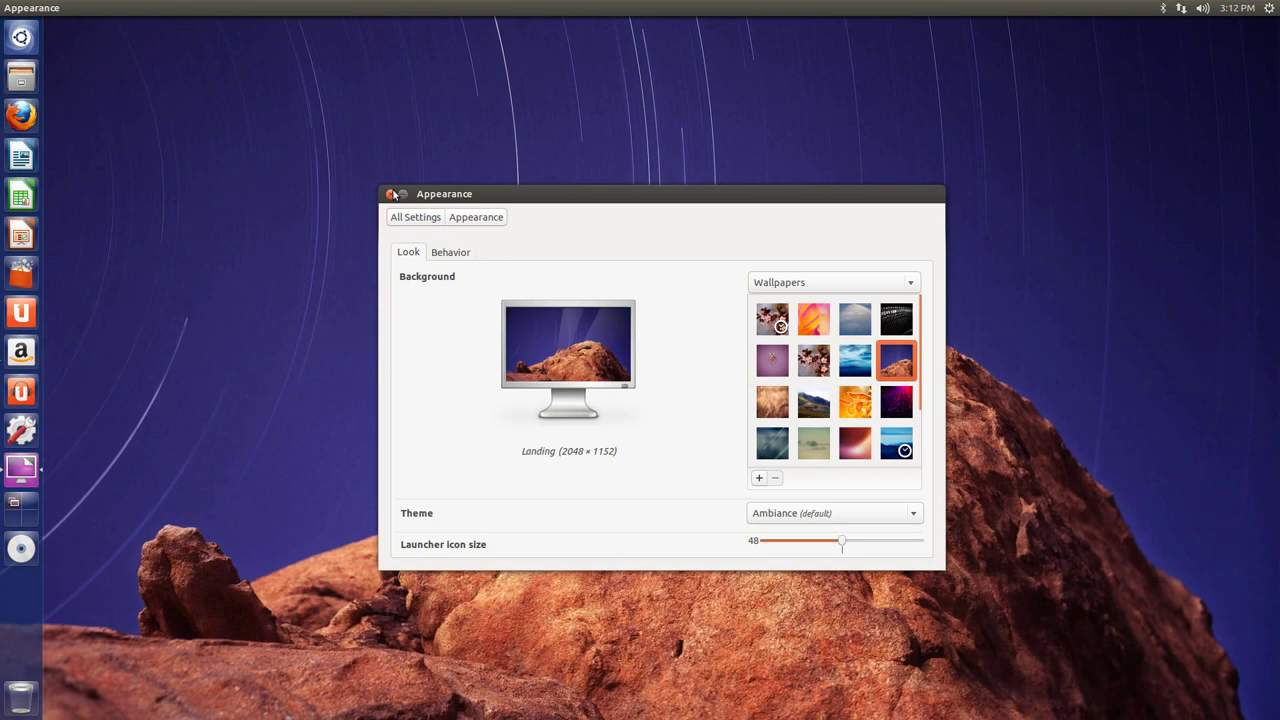
left_click(391, 195)
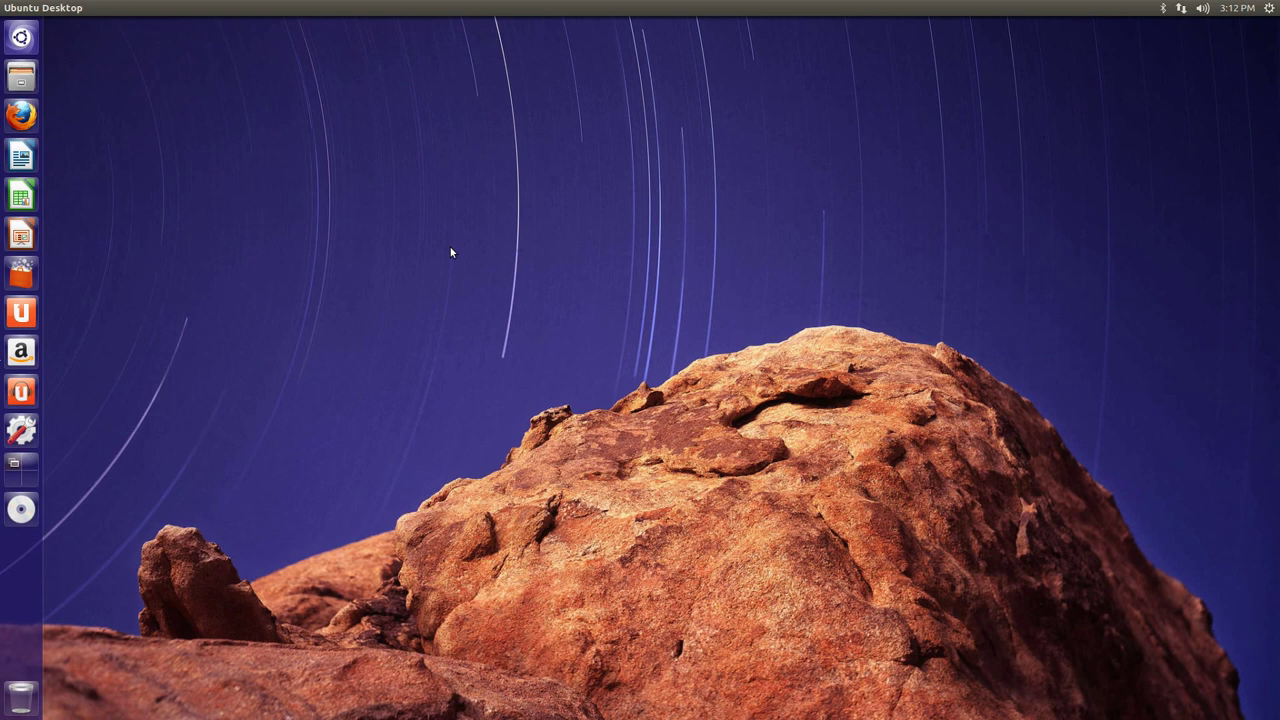
Change the desktop background to the Last breath… wheat wallpaper and close the Appearance settings to show it.
right_click(451, 252)
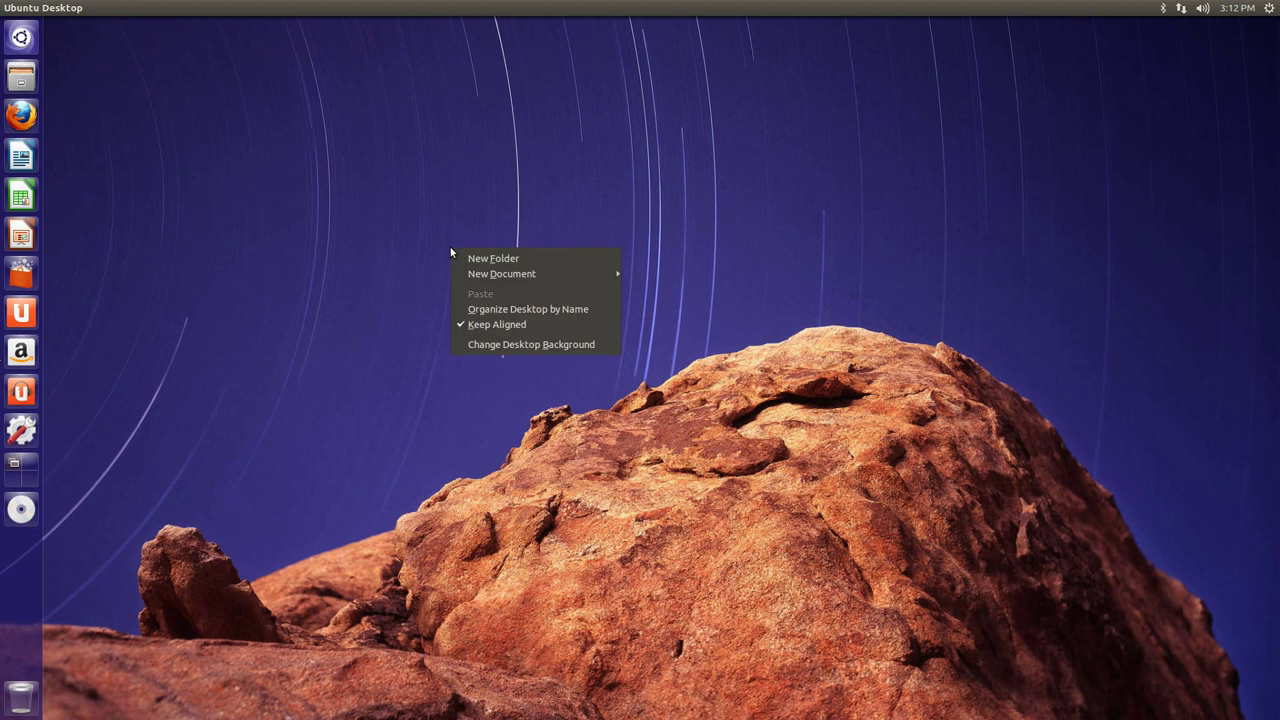
left_click(501, 345)
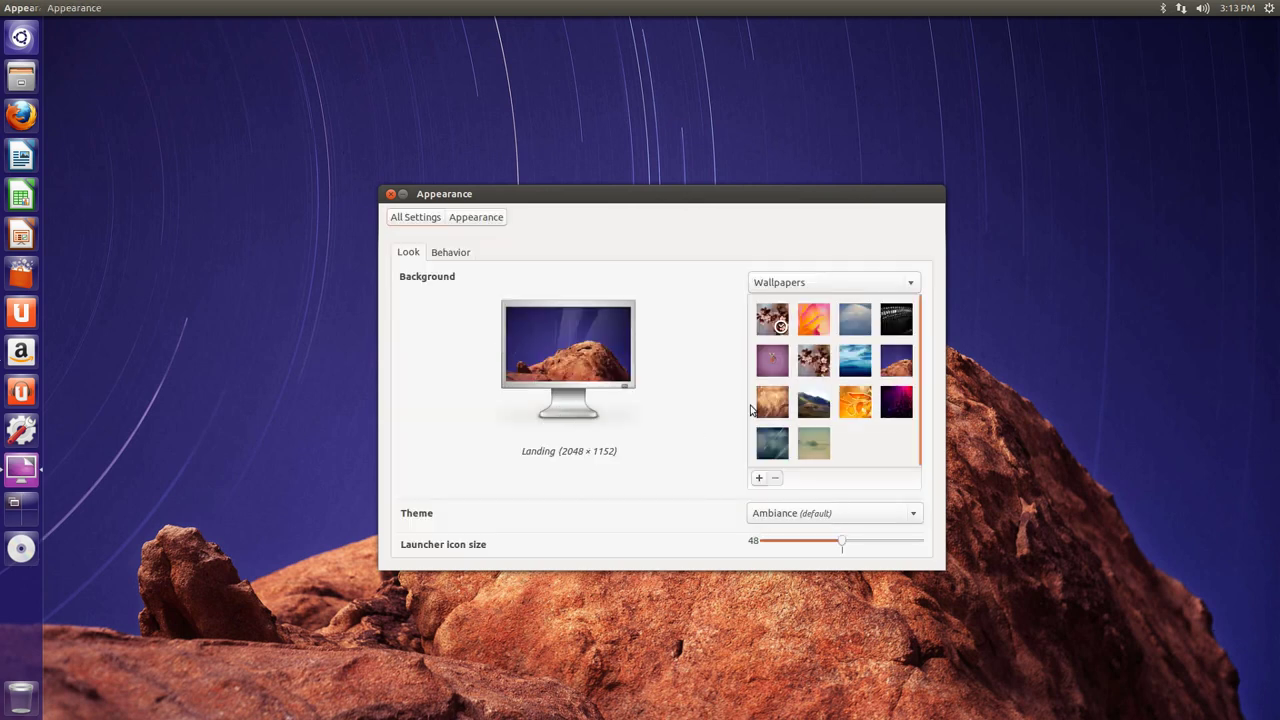
left_click(771, 402)
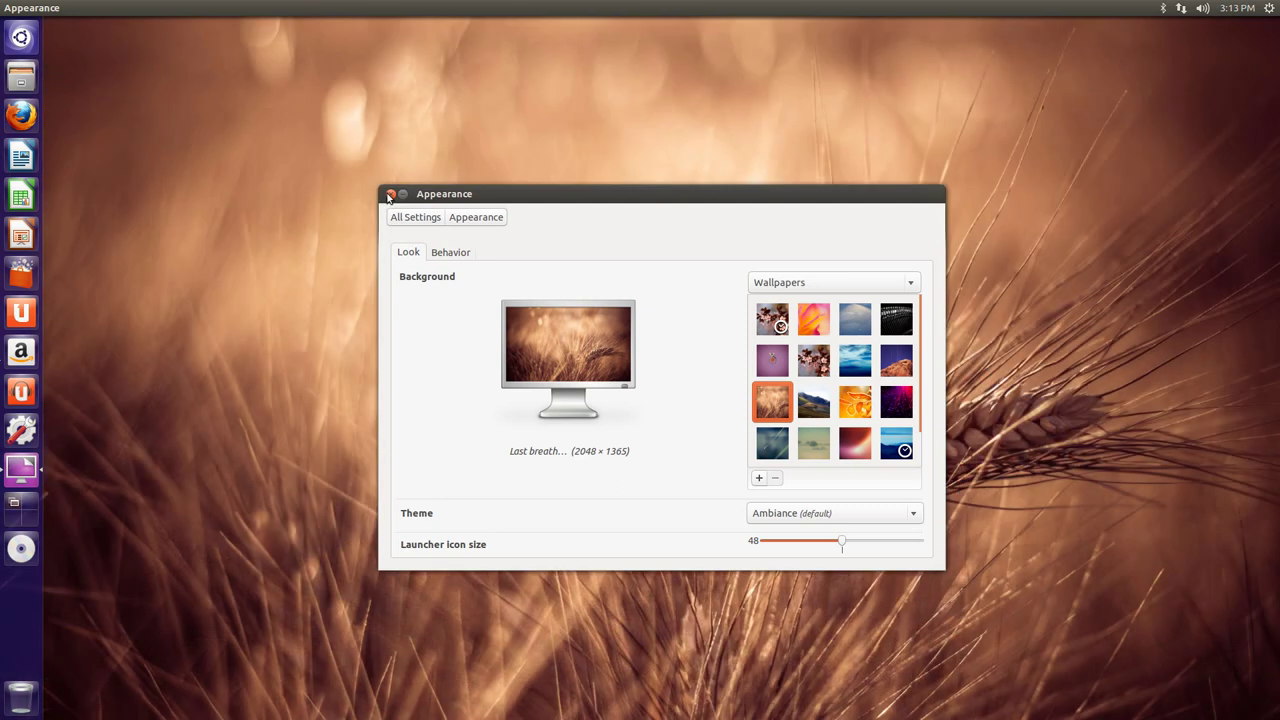
left_click(390, 195)
Change the desktop background to the Leftover mountain wallpaper and close the Appearance settings to show it.
right_click(397, 207)
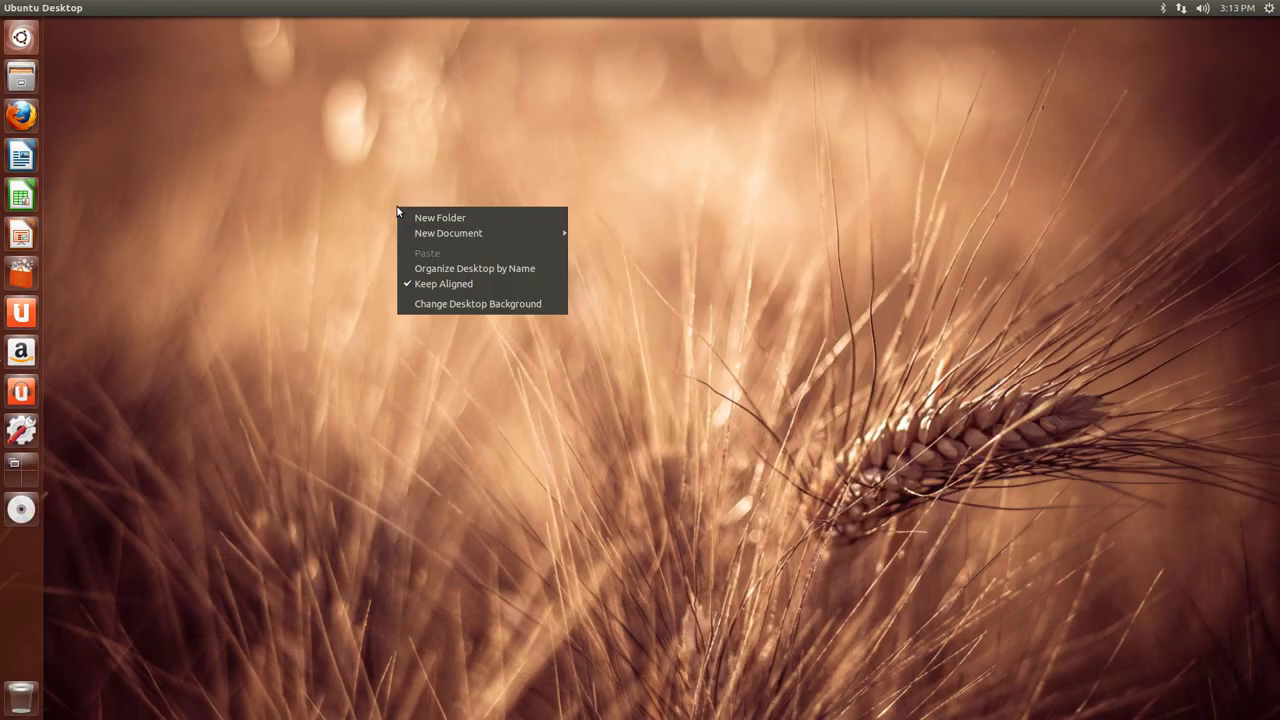
left_click(467, 303)
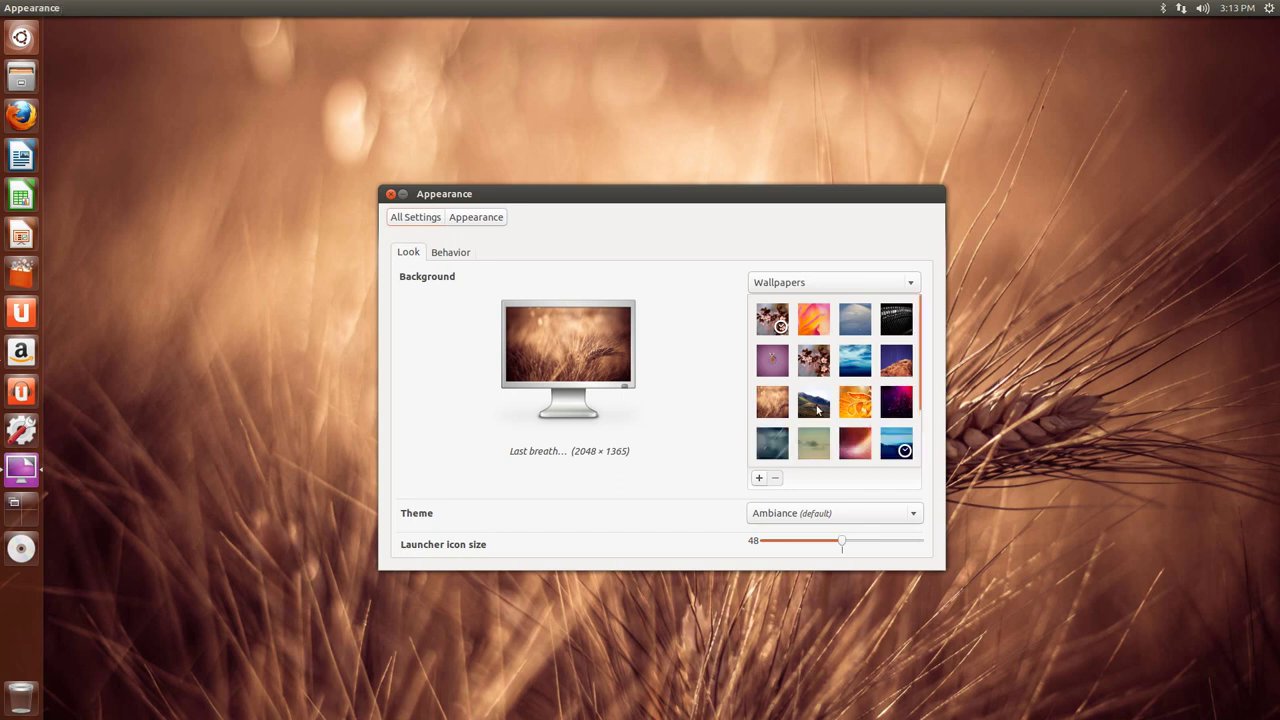
left_click(818, 409)
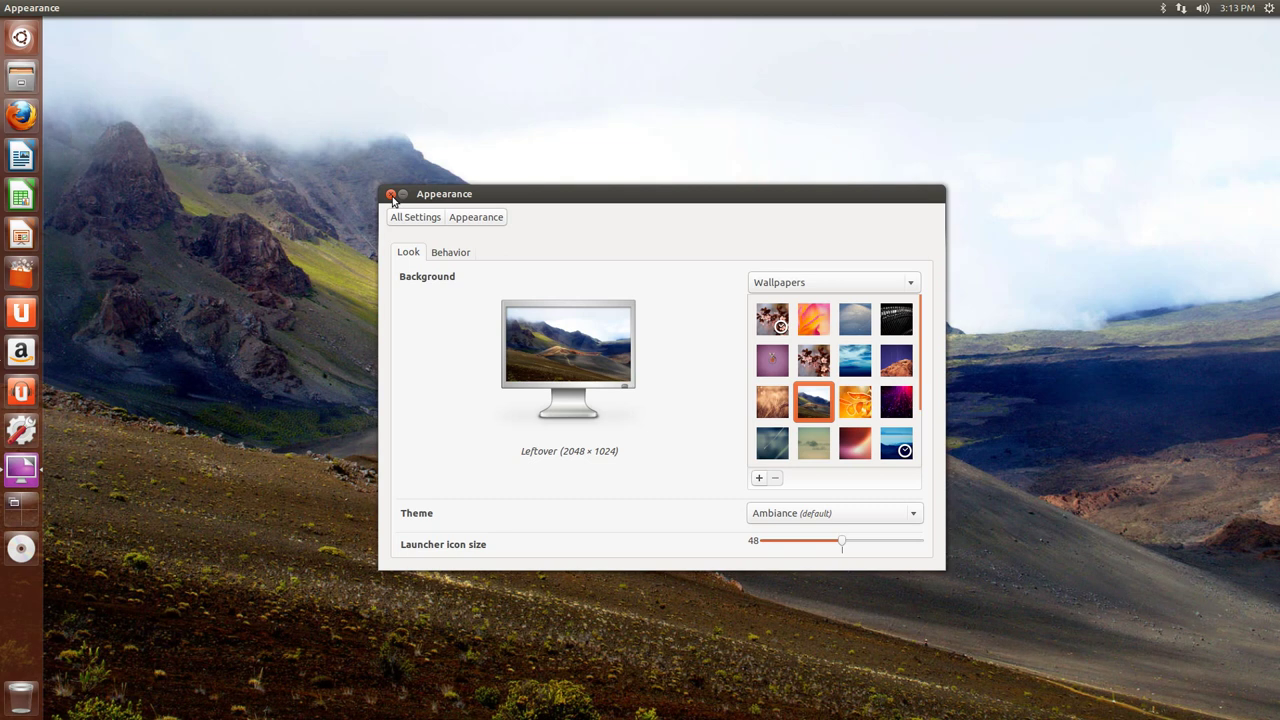
left_click(391, 194)
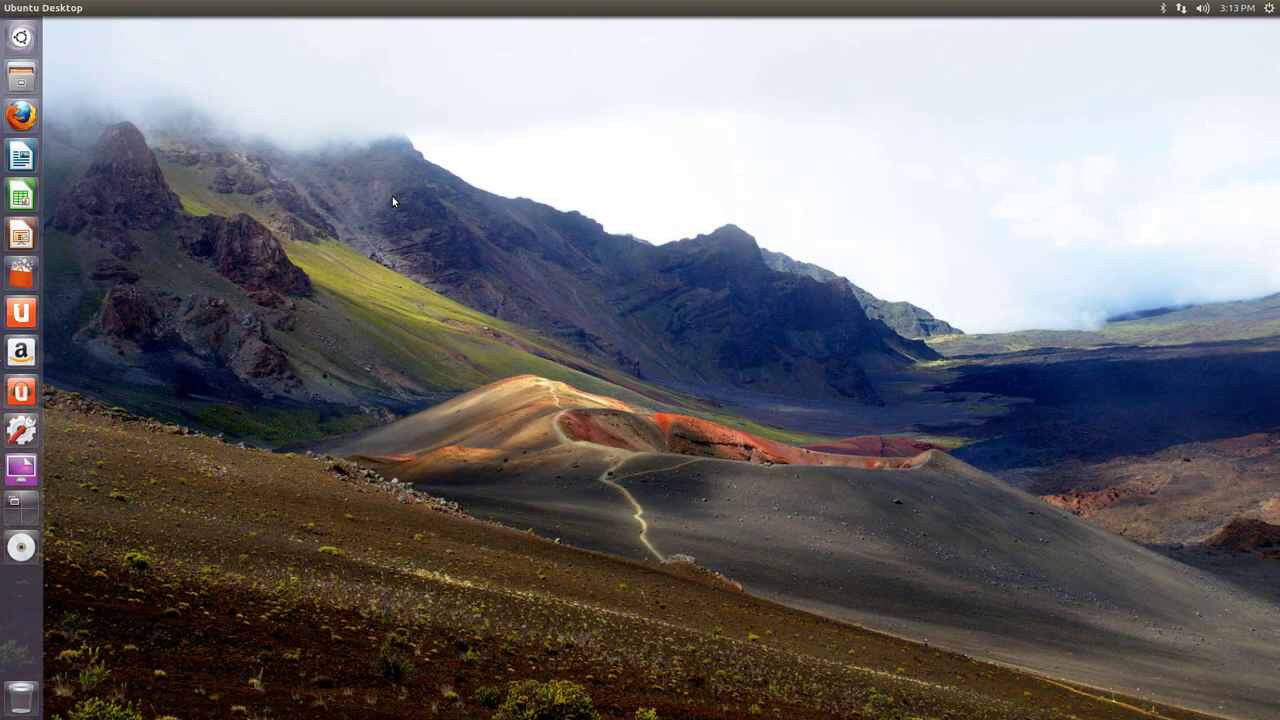
Change the desktop background to the Morning Sun on Frost-Covered Leaves wallpaper and close the Appearance settings to show it.
right_click(412, 245)
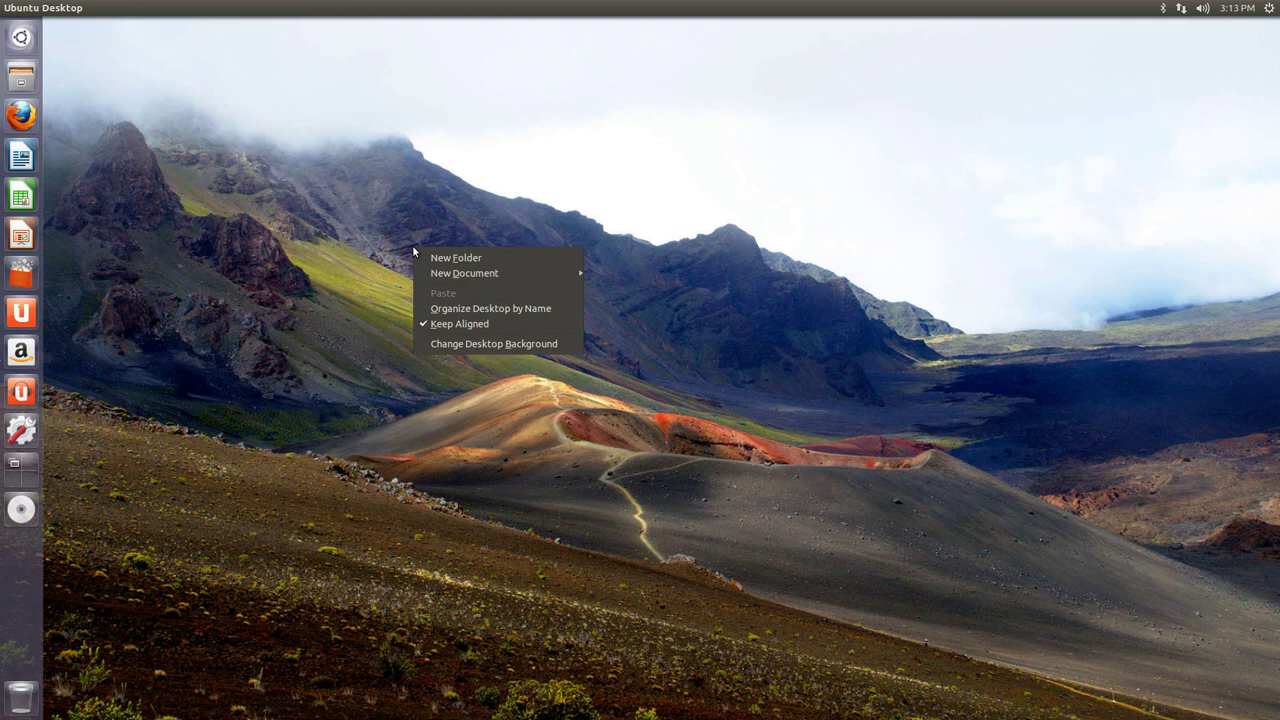
left_click(456, 341)
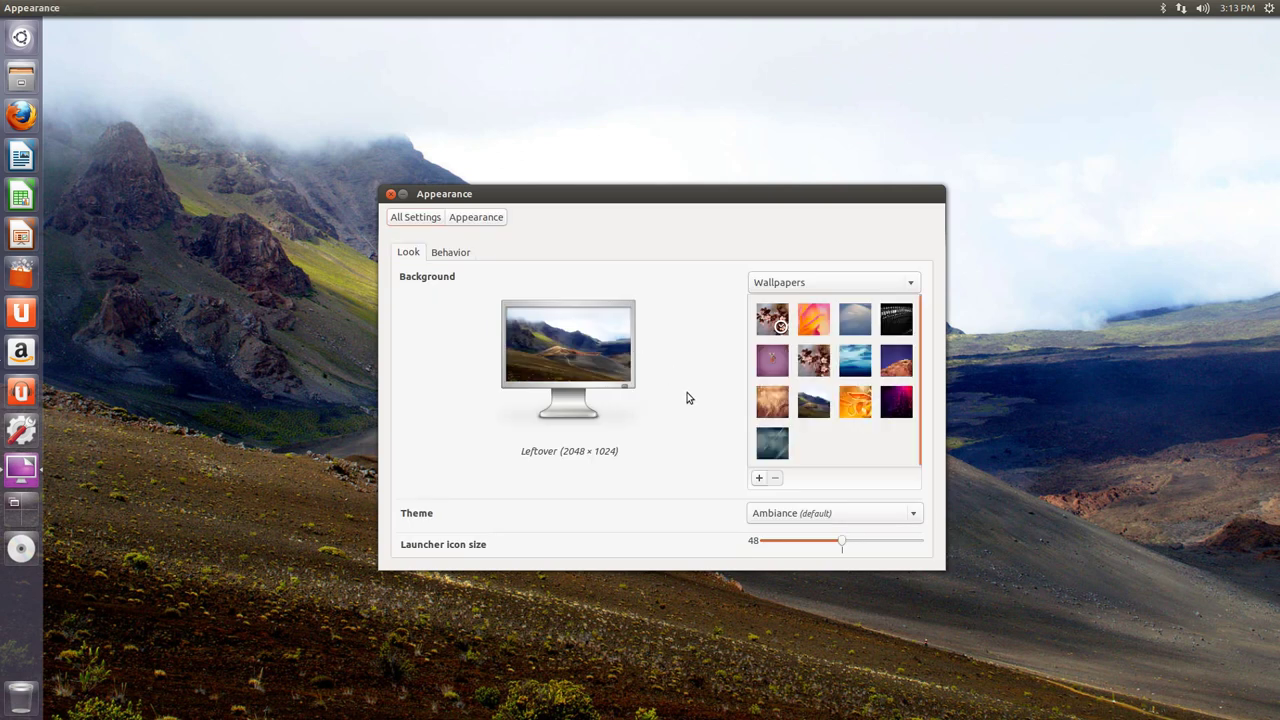
left_click(858, 412)
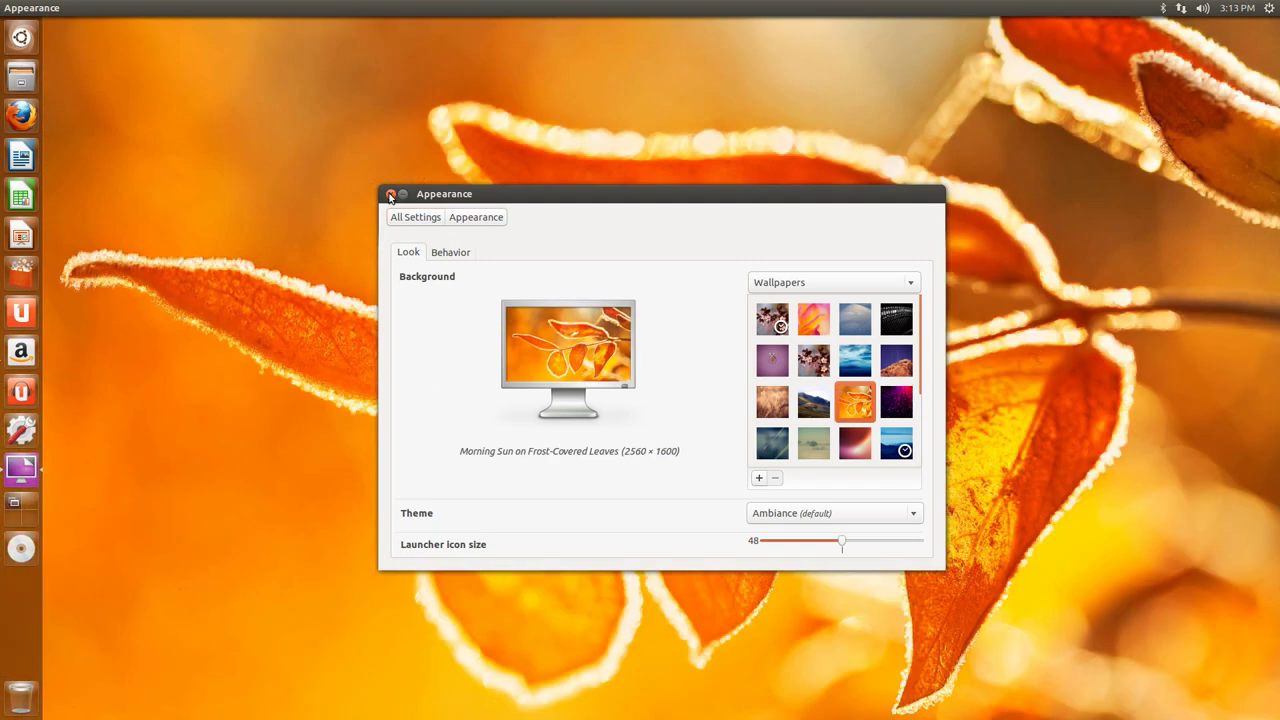
left_click(390, 193)
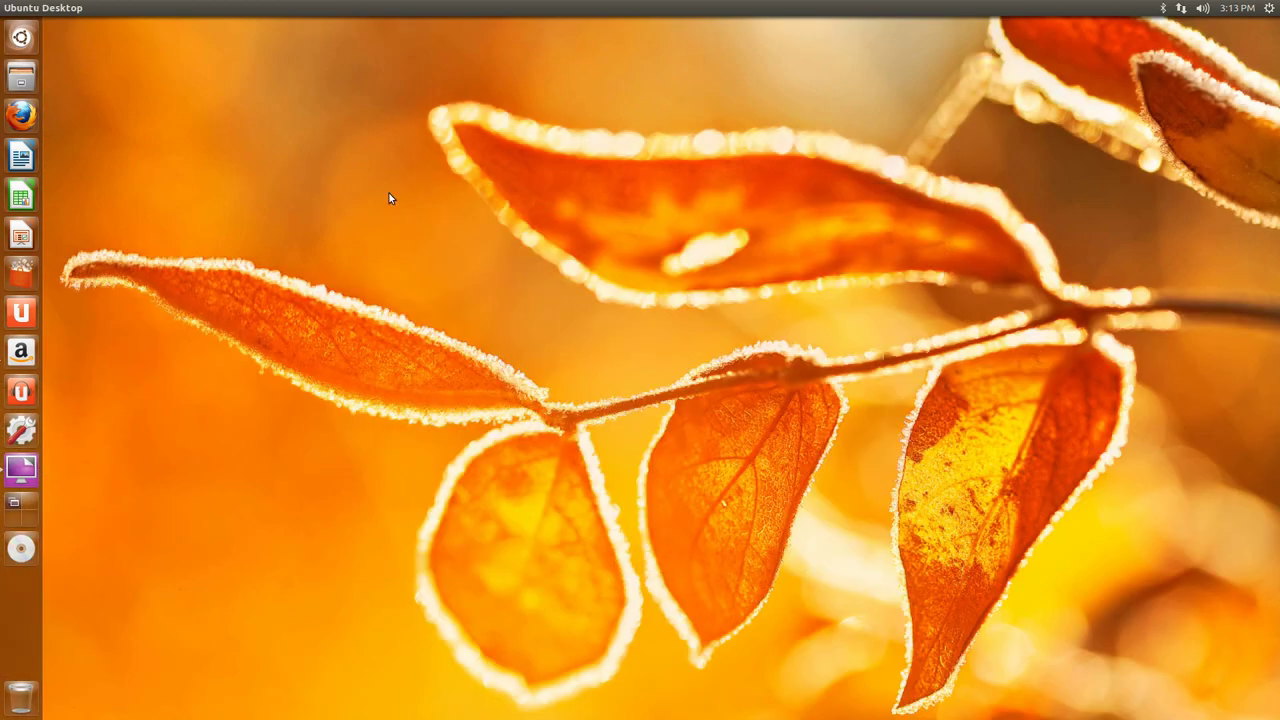
Change the desktop background to the Stop the light wallpaper and close the Appearance settings to show it.
right_click(407, 249)
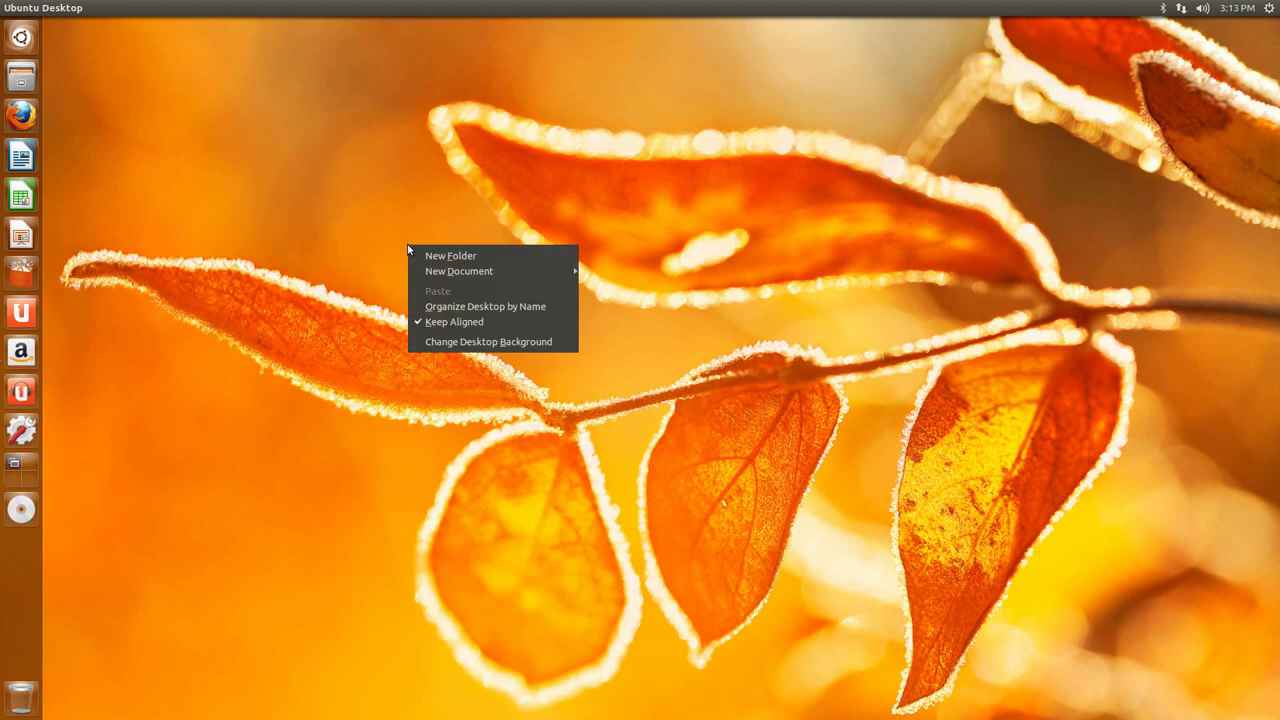
left_click(466, 341)
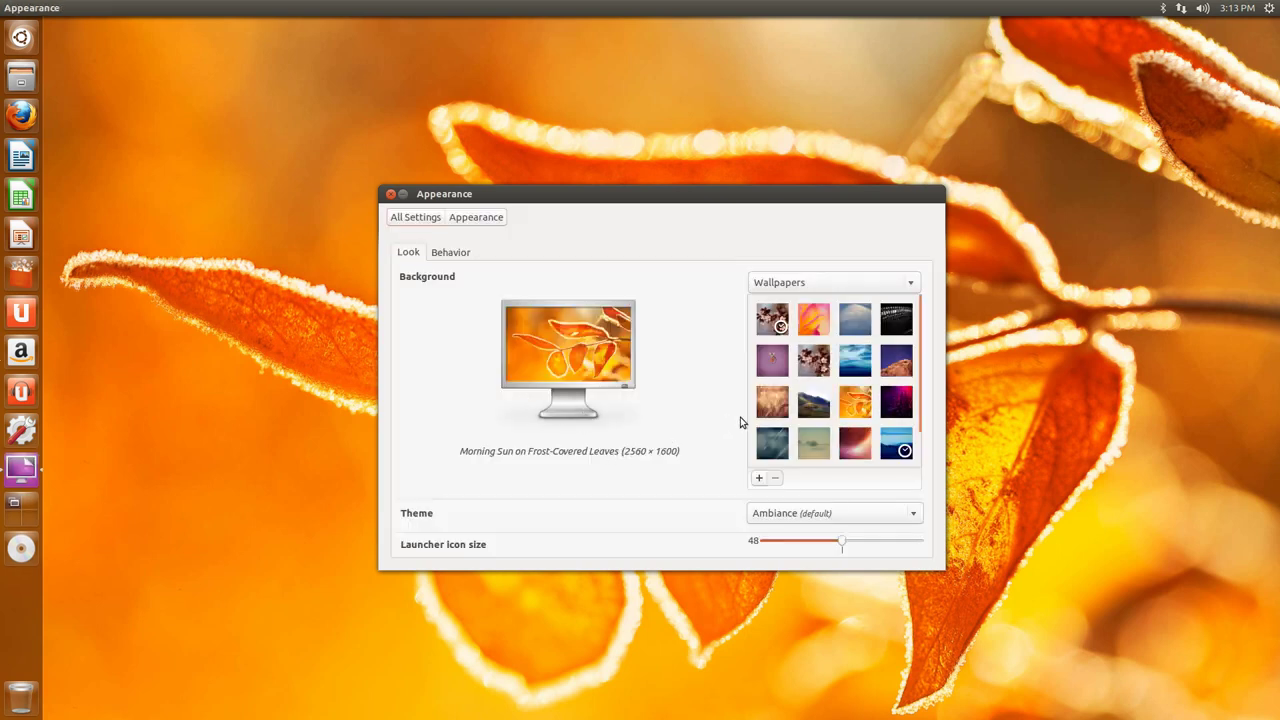
left_click(897, 401)
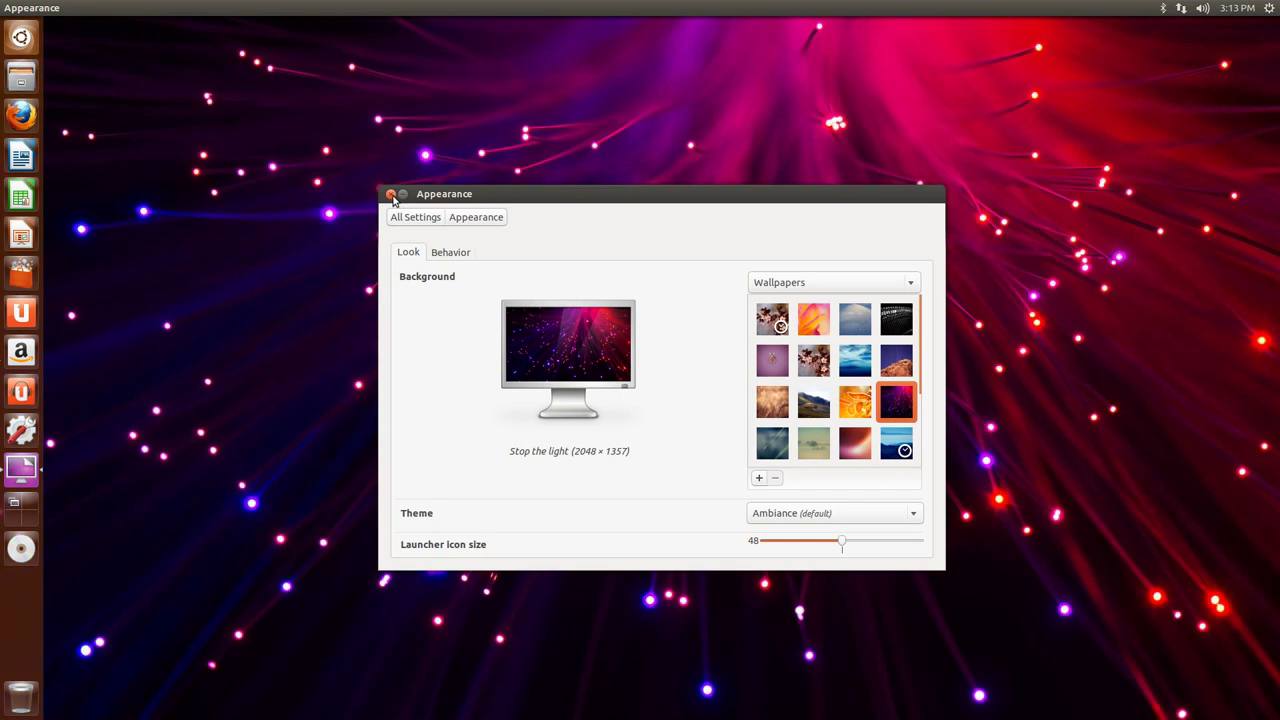
left_click(391, 195)
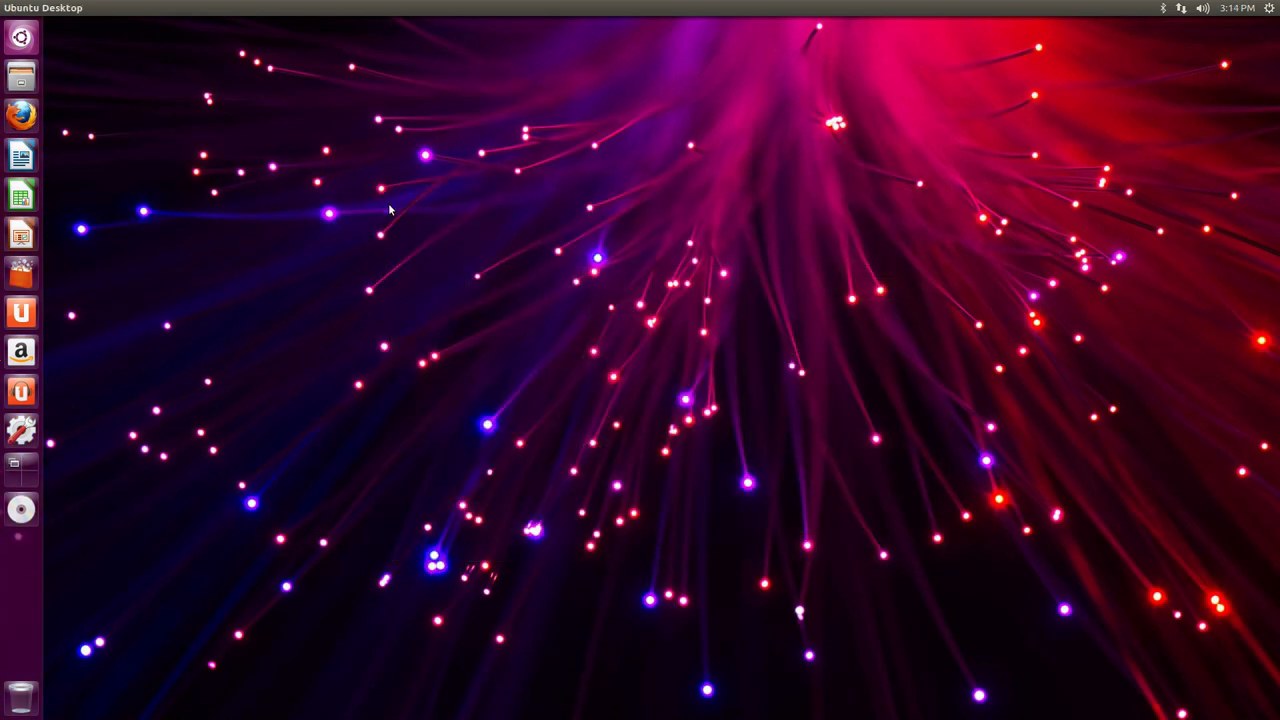
Change the desktop background to the Trazo solitario wallpaper and close the Appearance settings to show it.
right_click(389, 208)
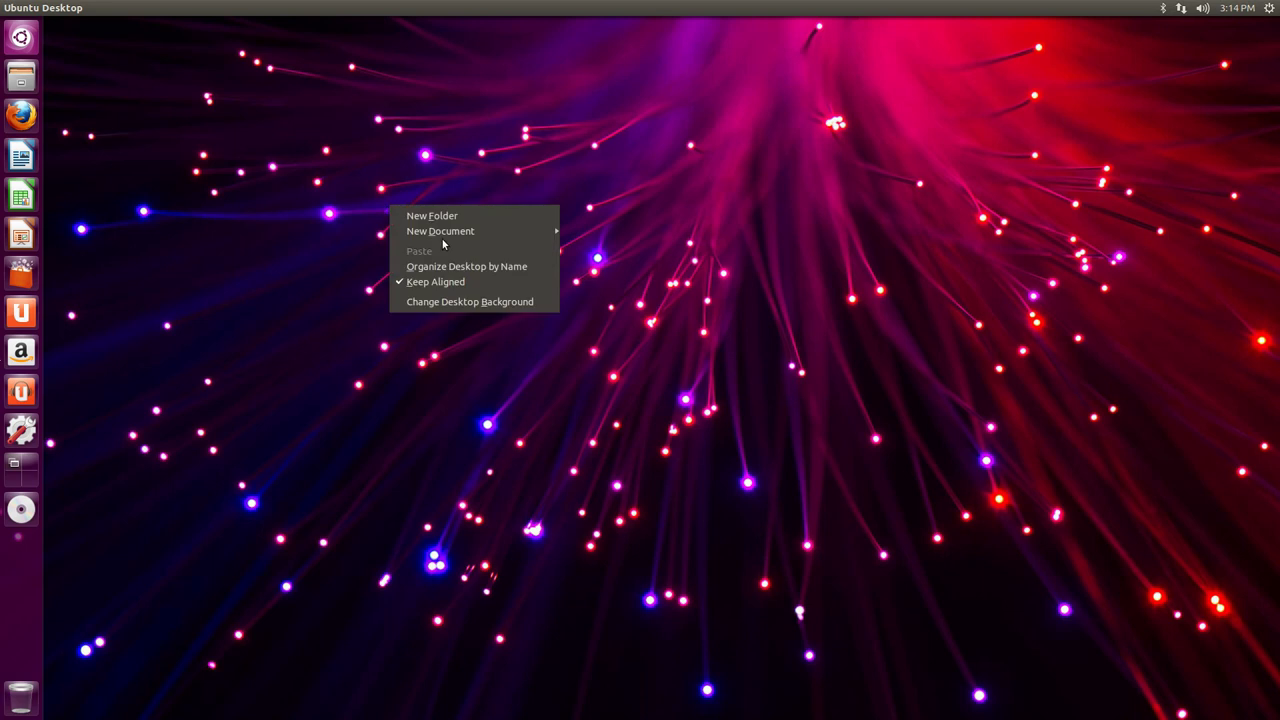
left_click(457, 302)
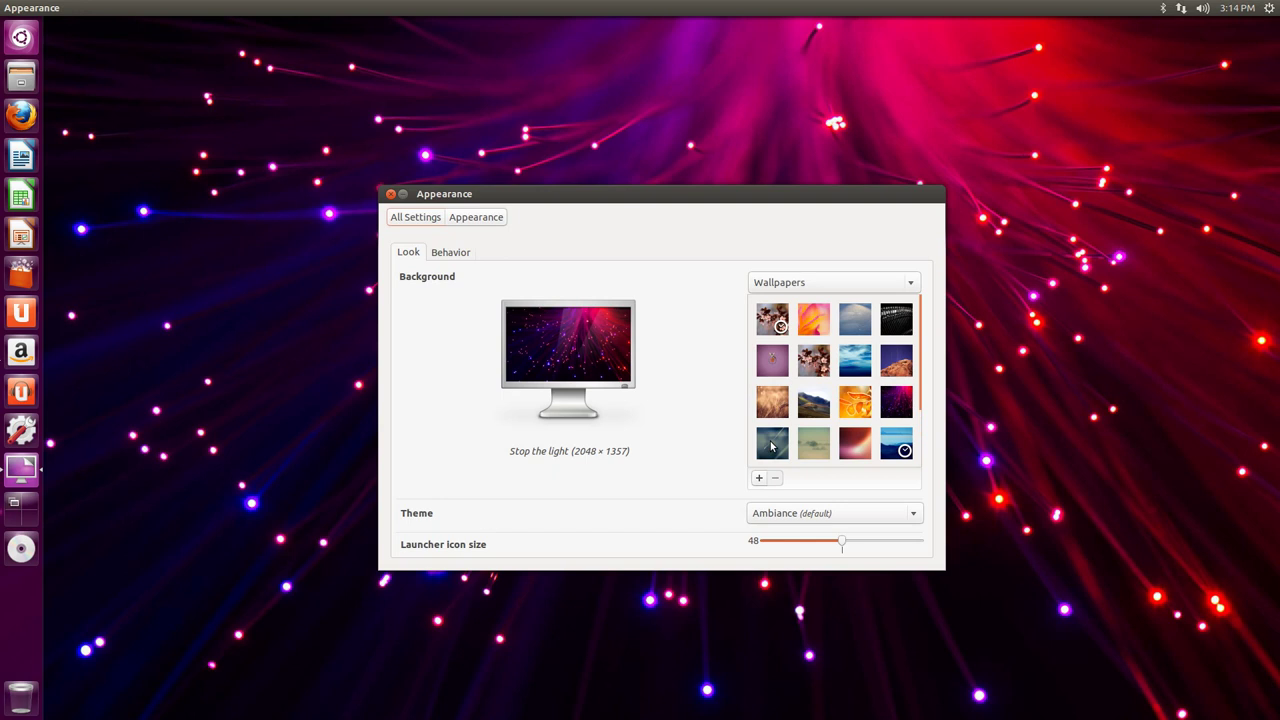
left_click(771, 447)
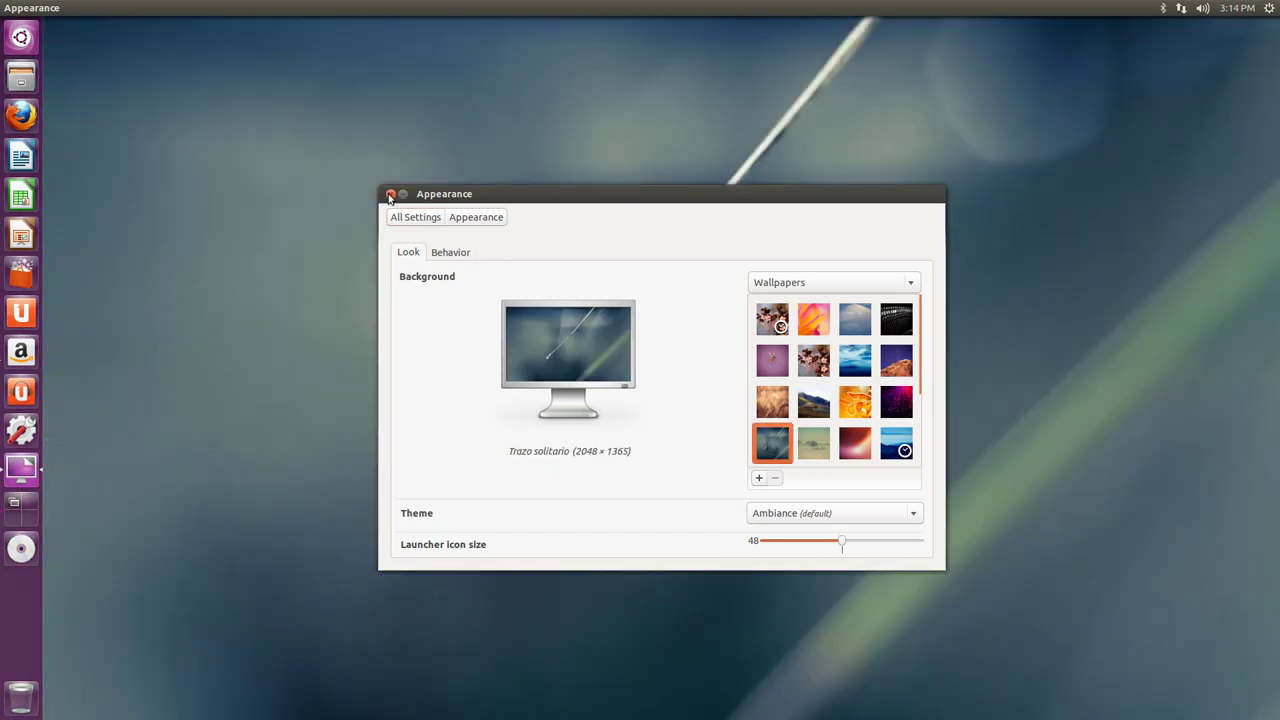
left_click(390, 195)
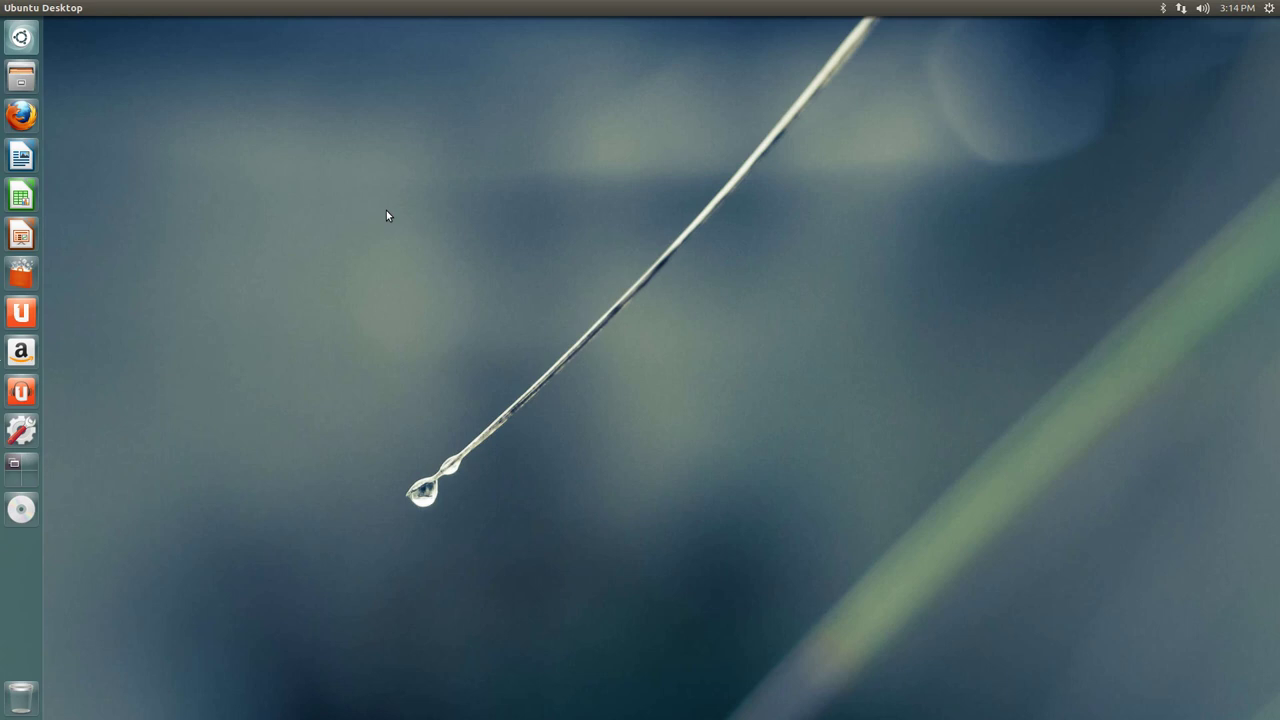
Change the desktop background to the Winter Fog wallpaper and close the Appearance settings to show it.
right_click(386, 214)
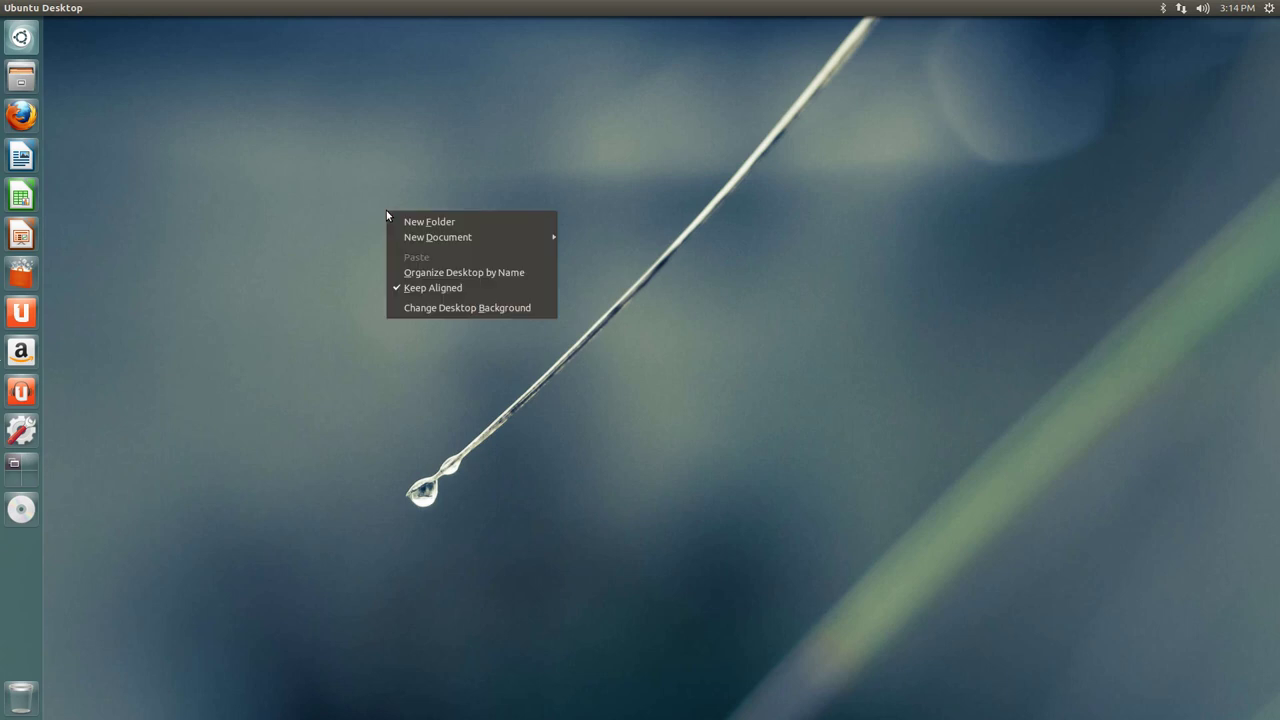
left_click(434, 304)
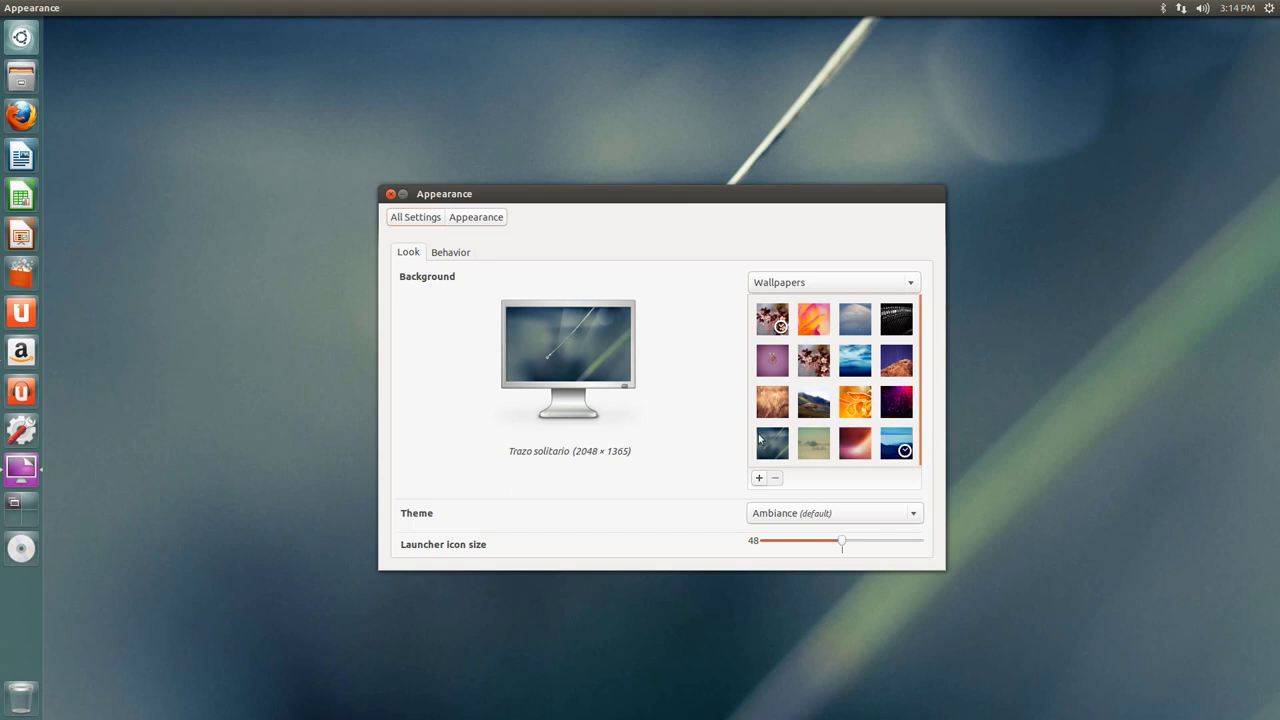
left_click(814, 448)
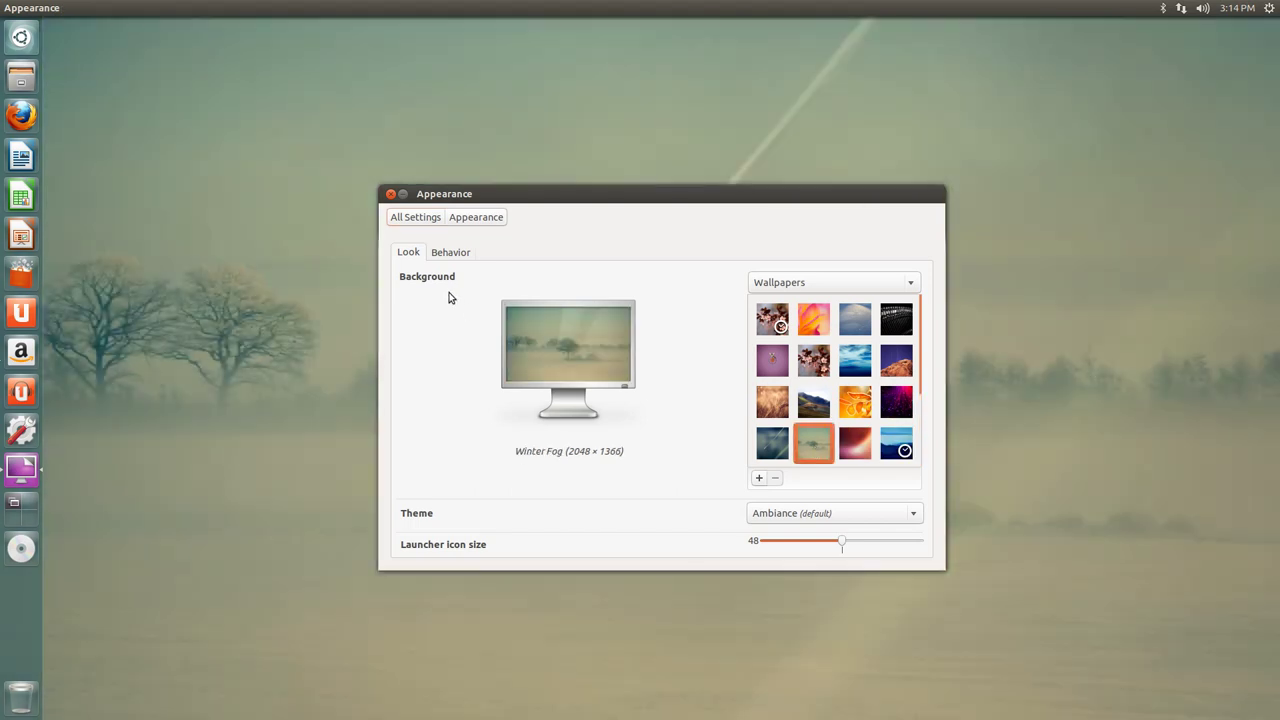
left_click(390, 194)
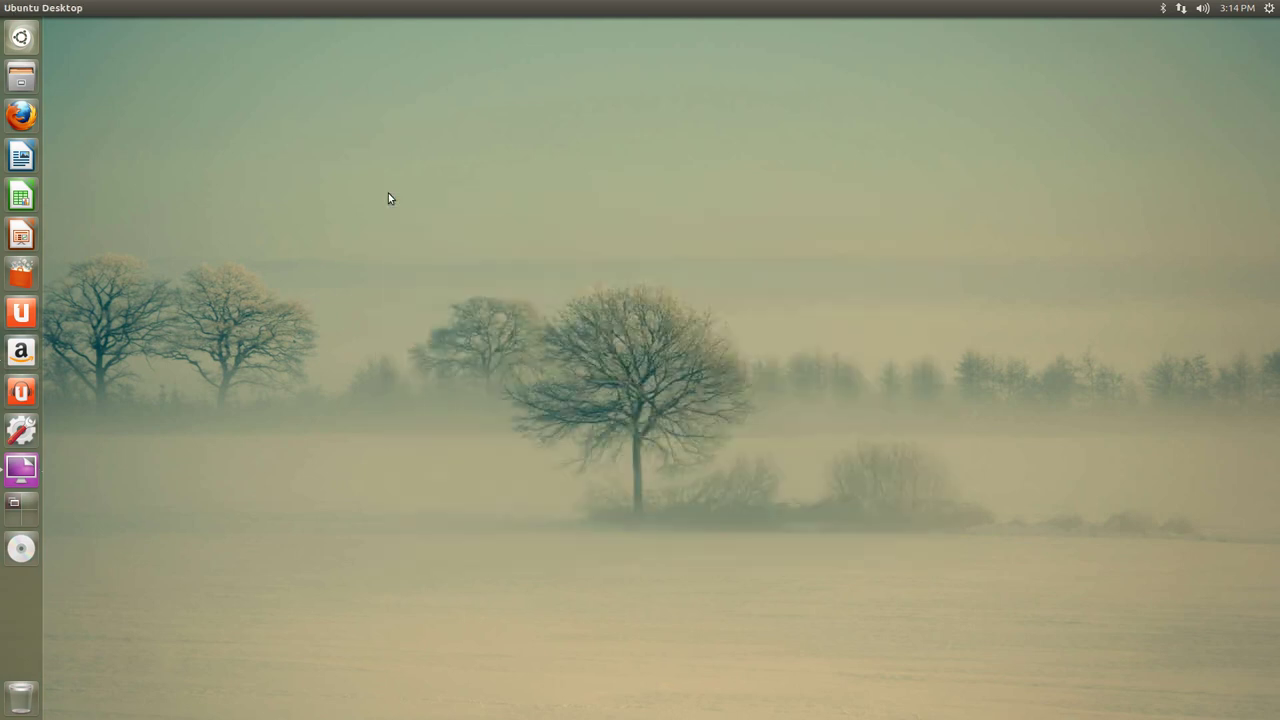
Change the desktop background to the default Ubuntu wallpaper and close the Appearance settings to show it.
right_click(406, 201)
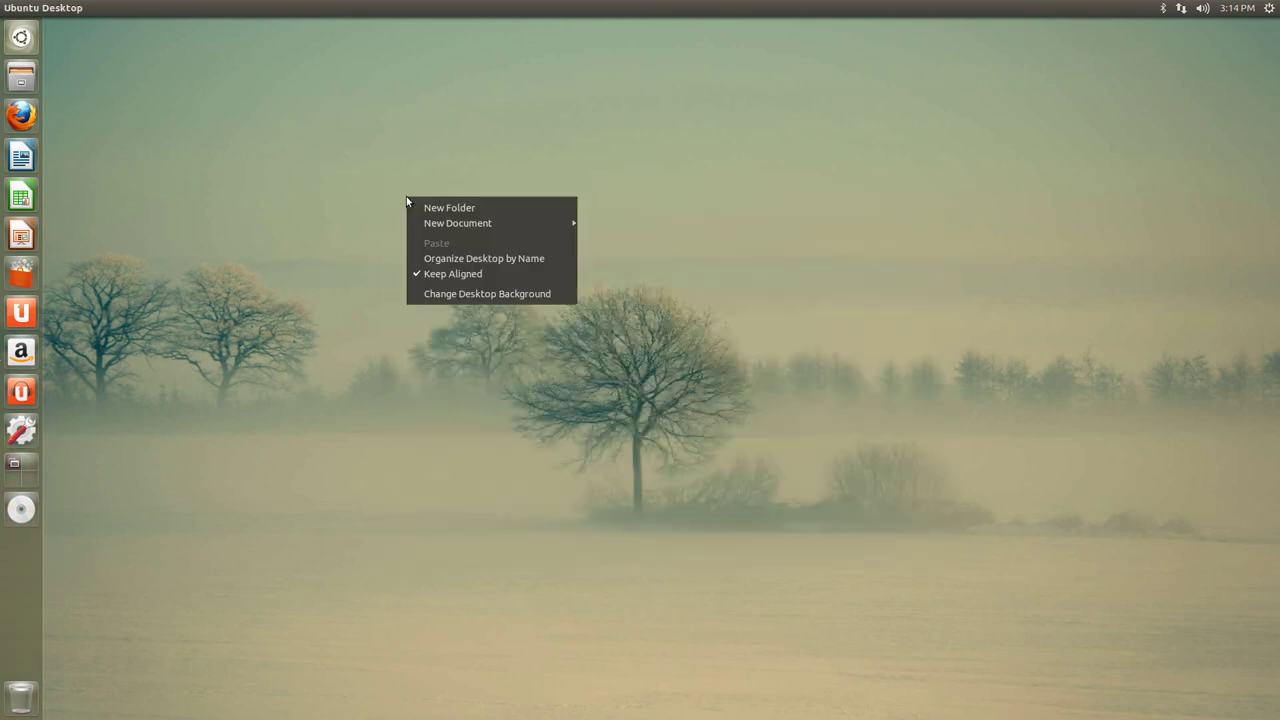
left_click(456, 295)
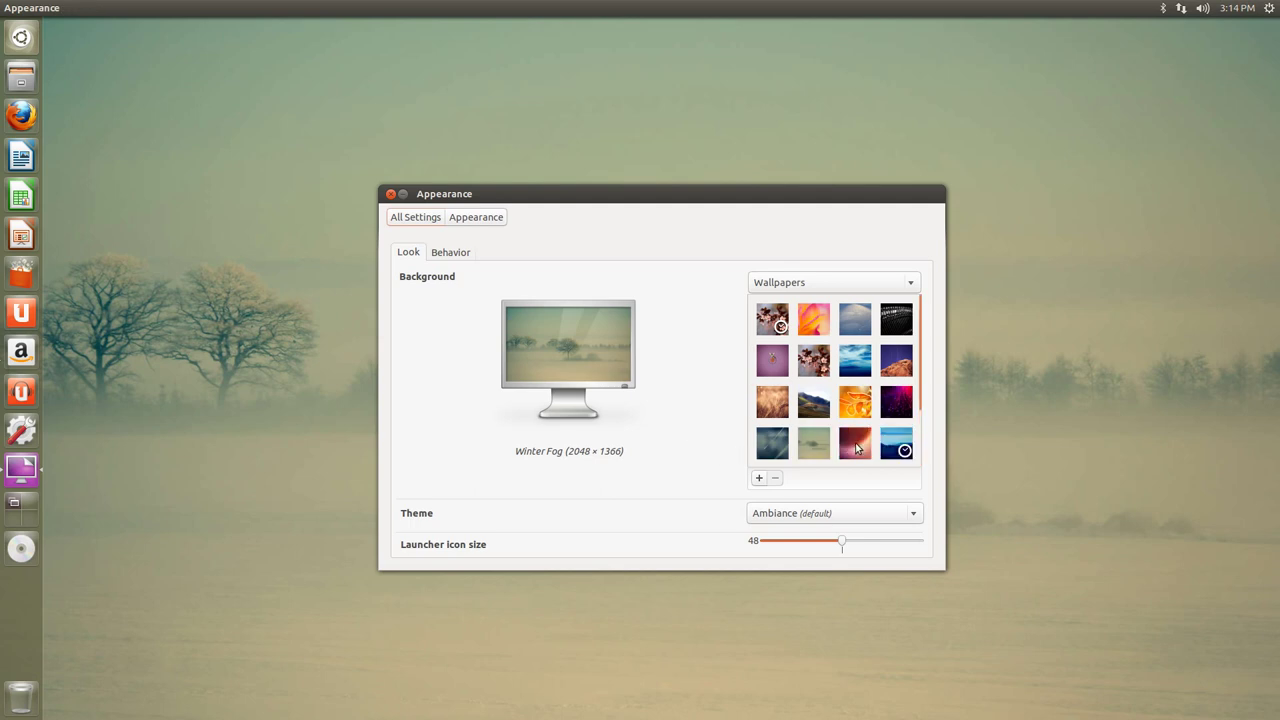
left_click(855, 444)
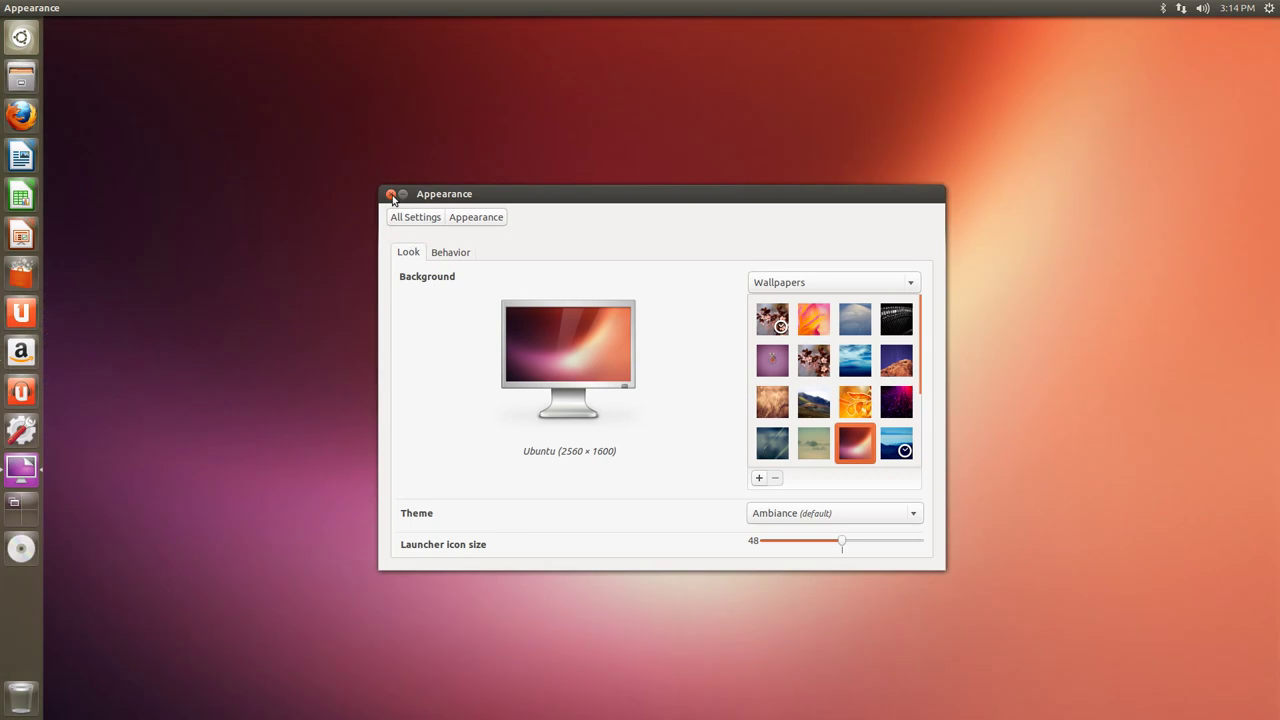
left_click(391, 195)
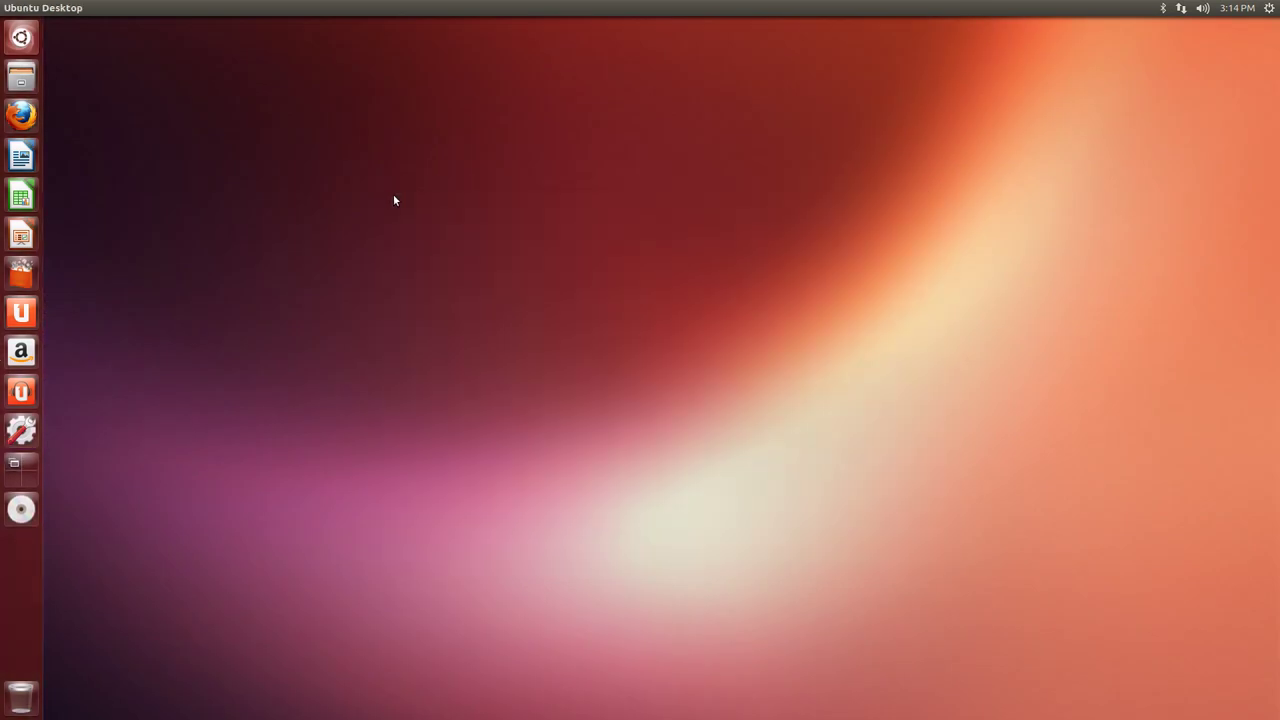
Reopen the Appearance settings, look through the remaining wallpapers and set Blue frost as the desktop background.
right_click(463, 258)
left_click(499, 350)
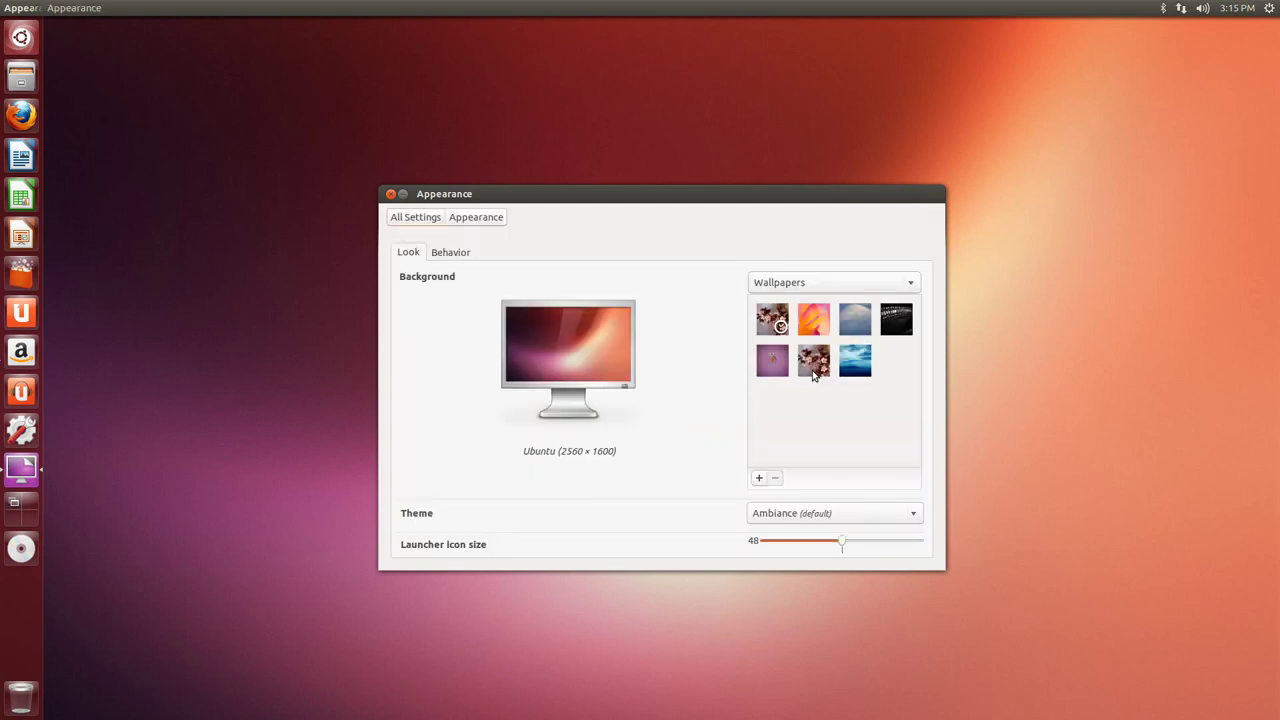
scroll(800, 400, "down", 1)
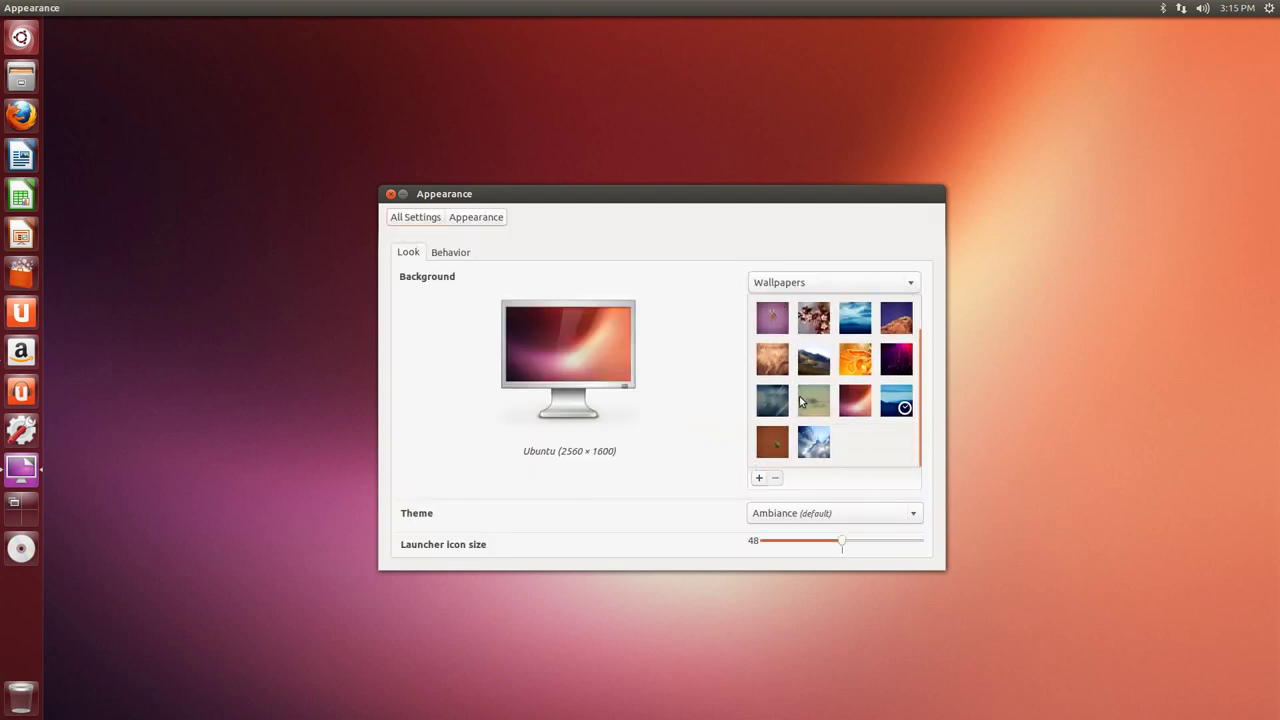
scroll(800, 398, "down", 2)
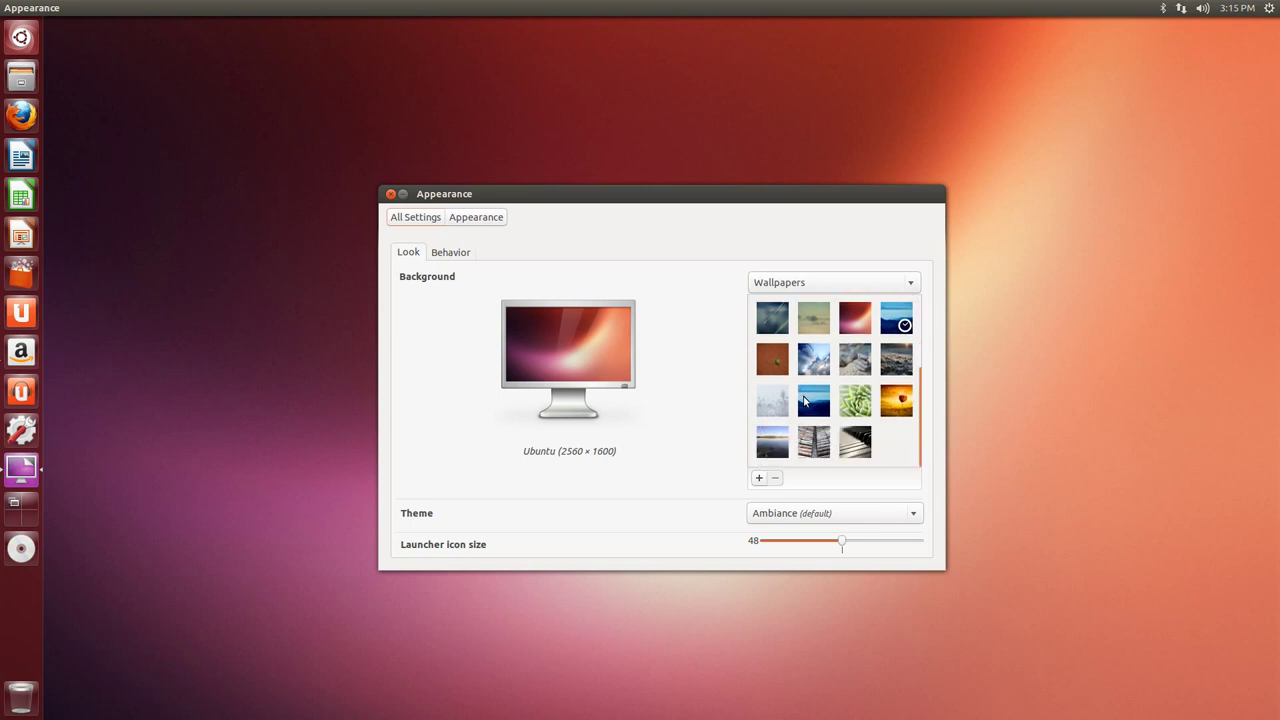
scroll(804, 400, "up", 3)
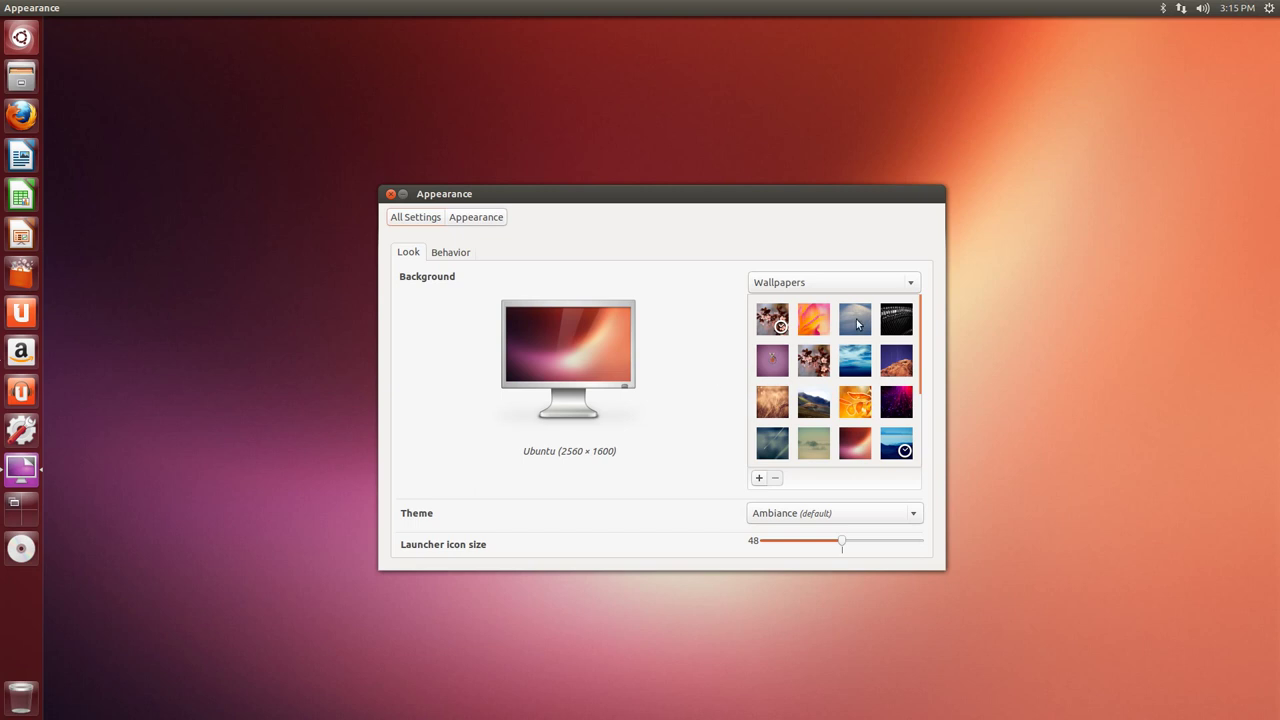
left_click(857, 322)
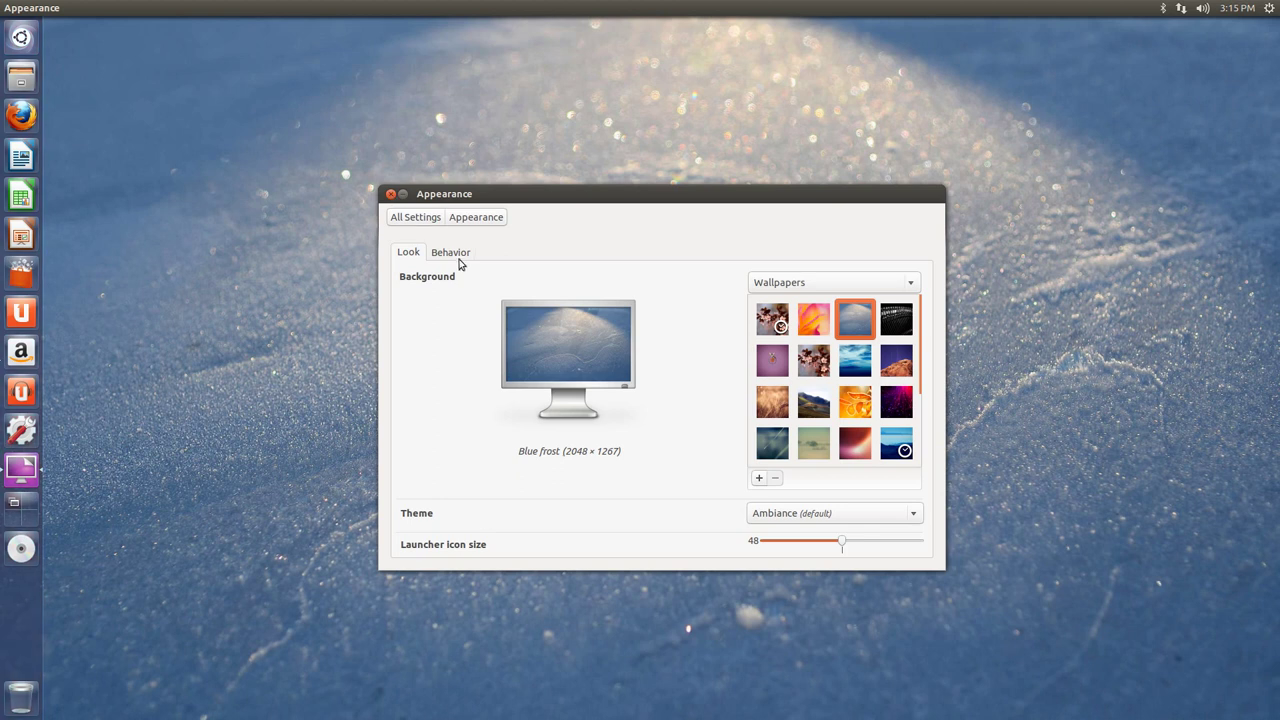
Turn on auto-hide for the Launcher and raise its reveal sensitivity to High.
left_click(453, 255)
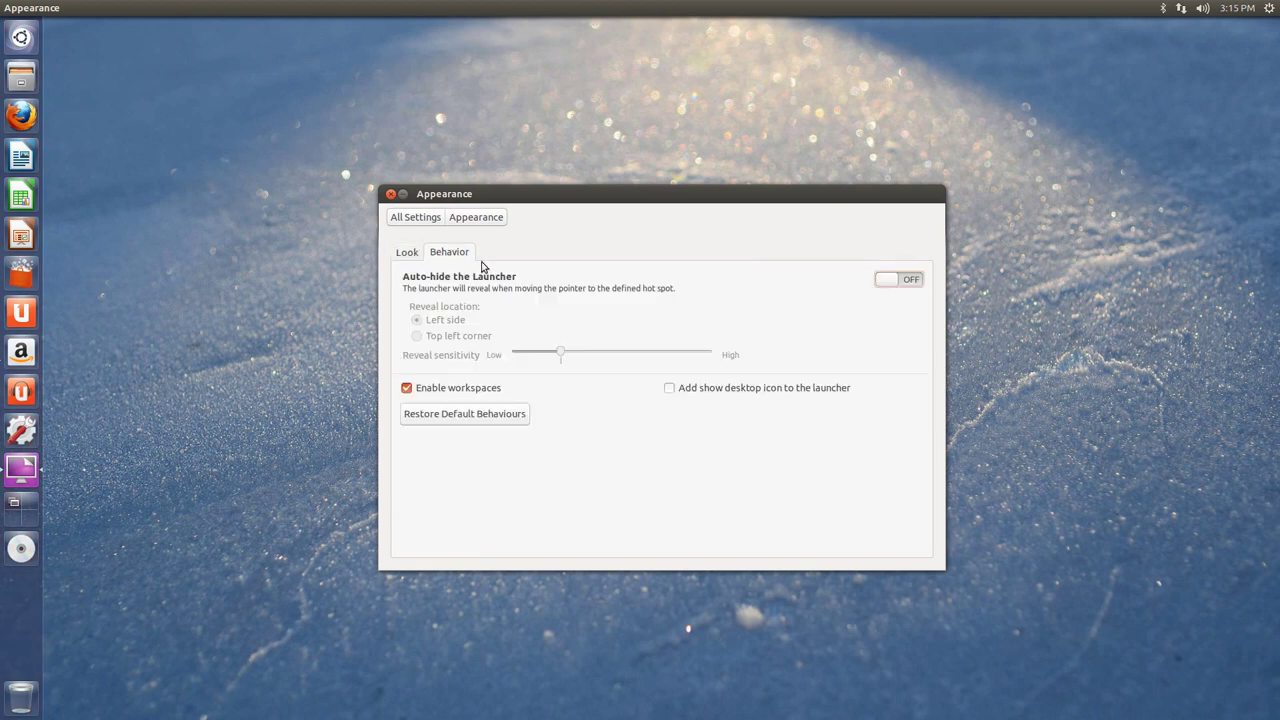
left_click(912, 280)
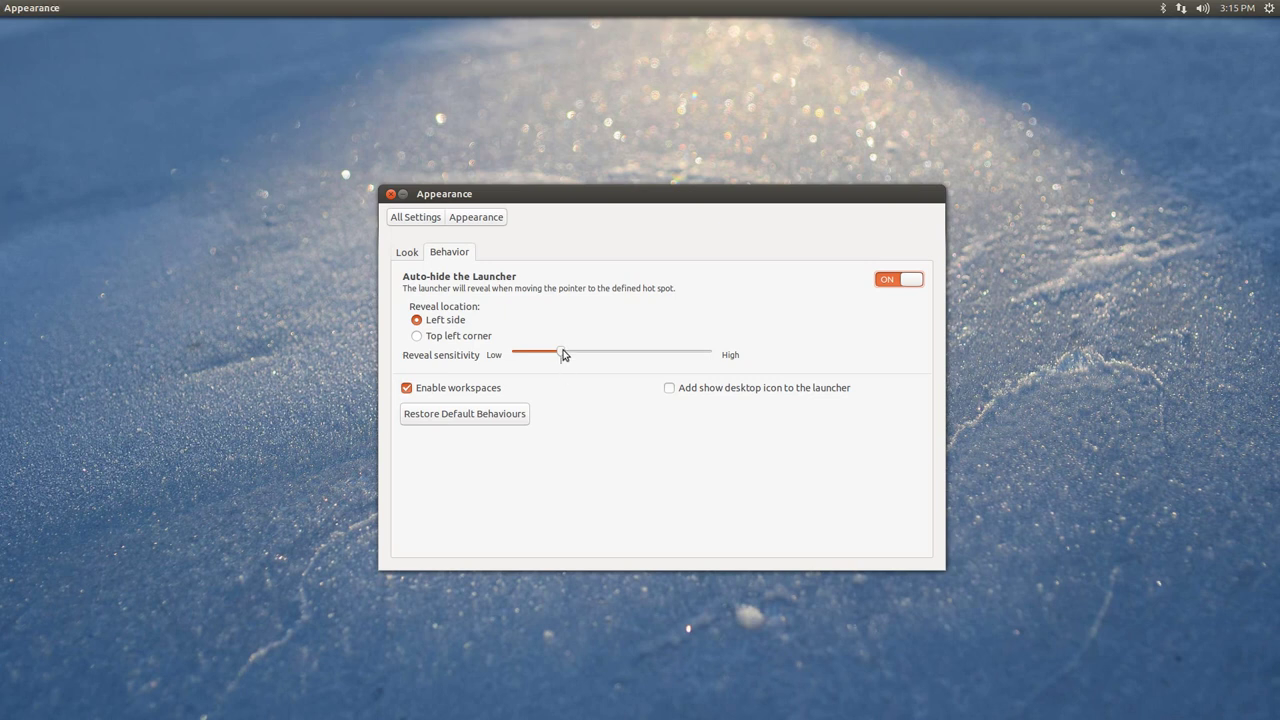
left_click_drag(563, 354, 835, 356)
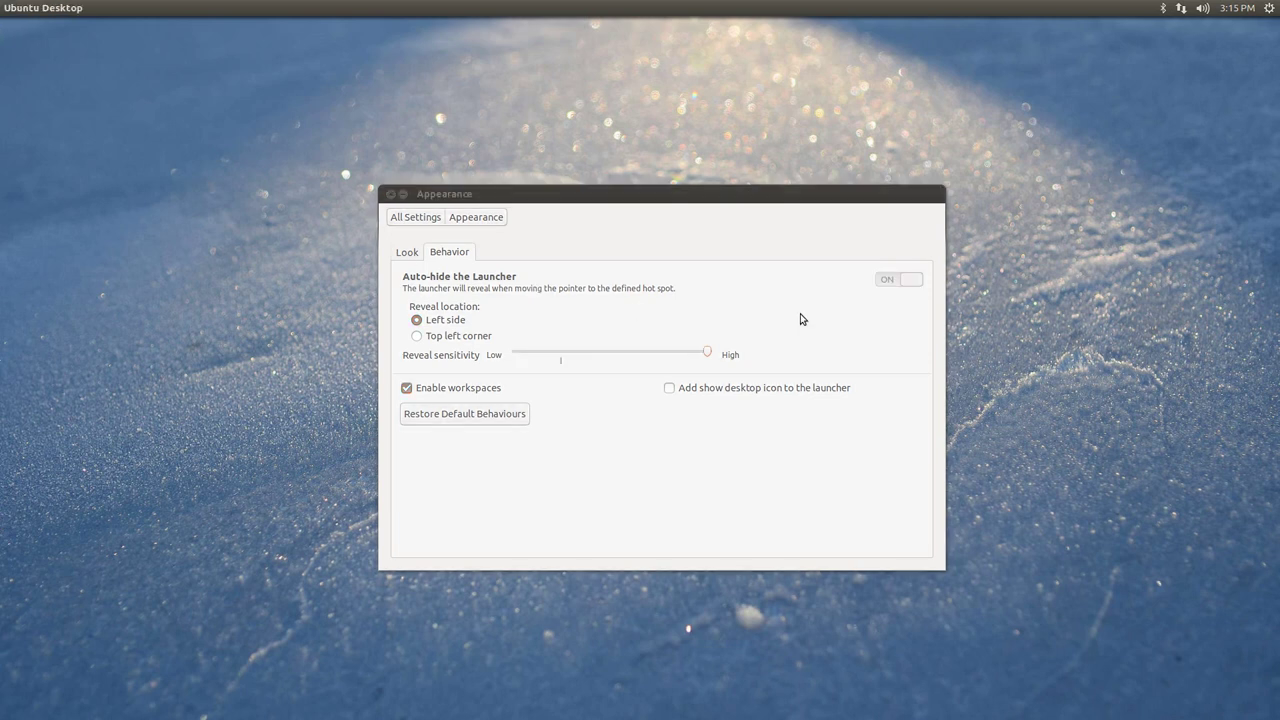
Try Top left corner as the Launcher's reveal location, return it to Left side and close the Appearance settings.
left_click(472, 341)
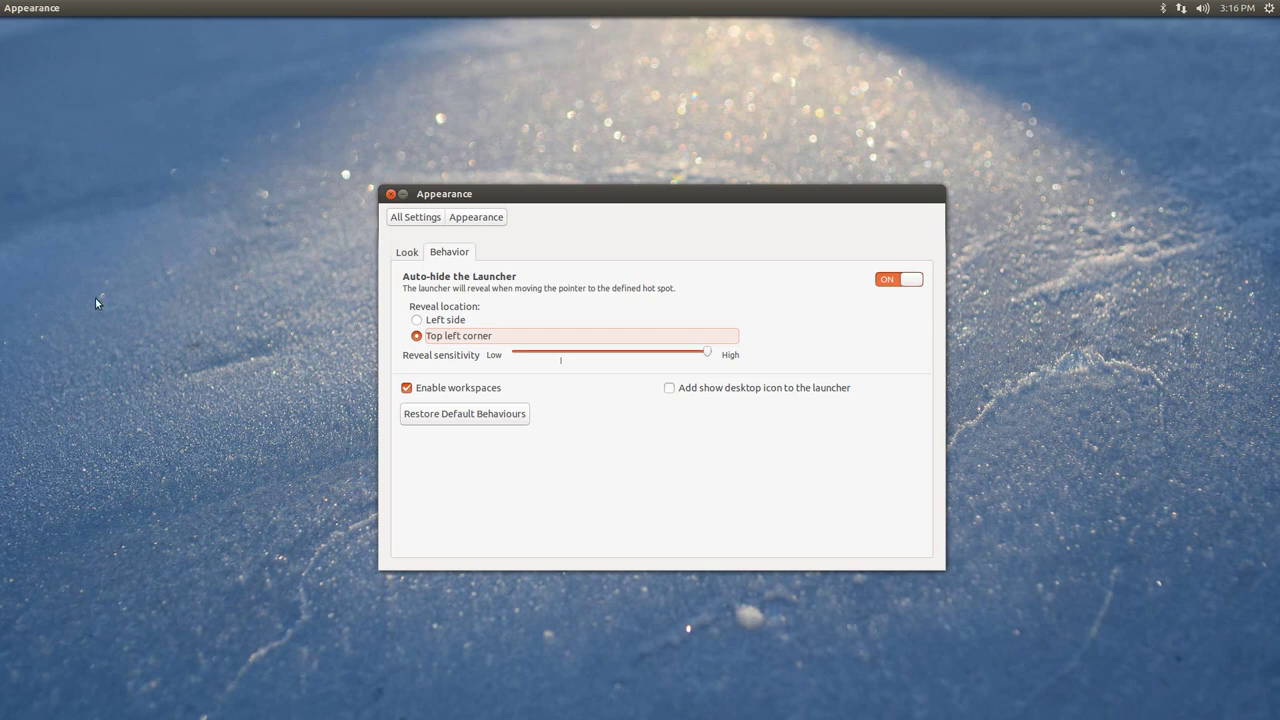
left_click(458, 321)
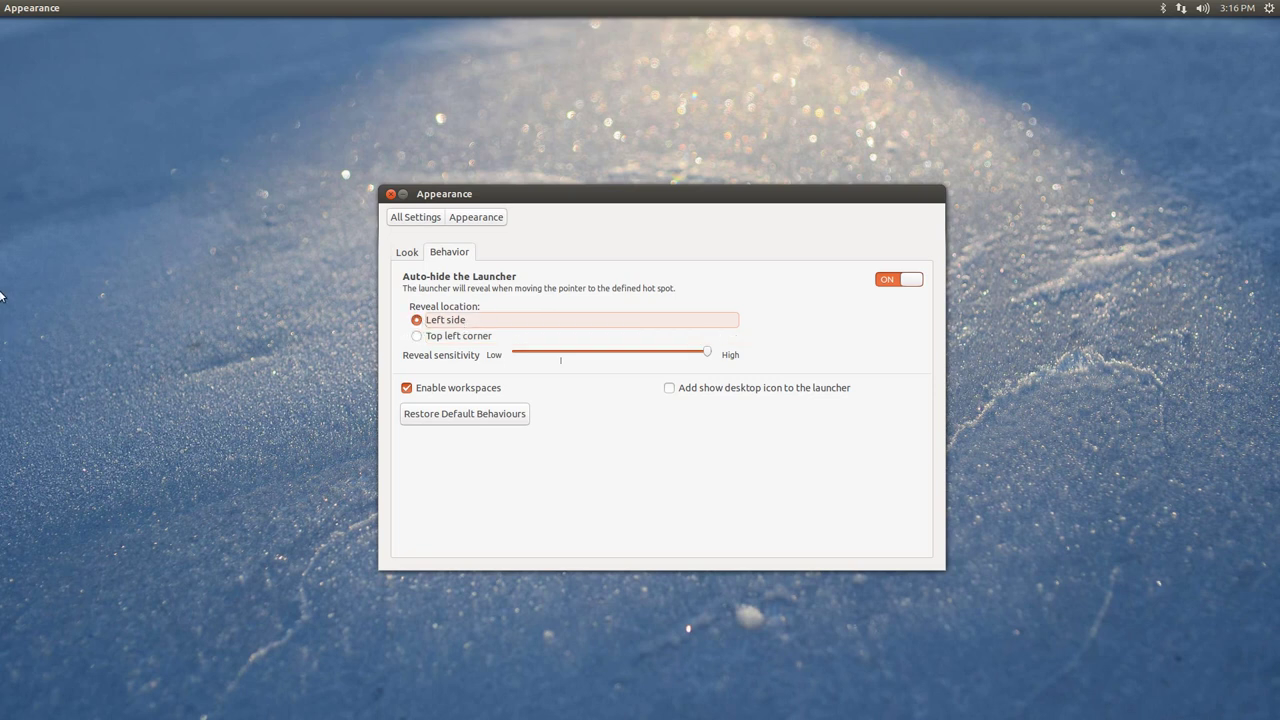
left_click(390, 195)
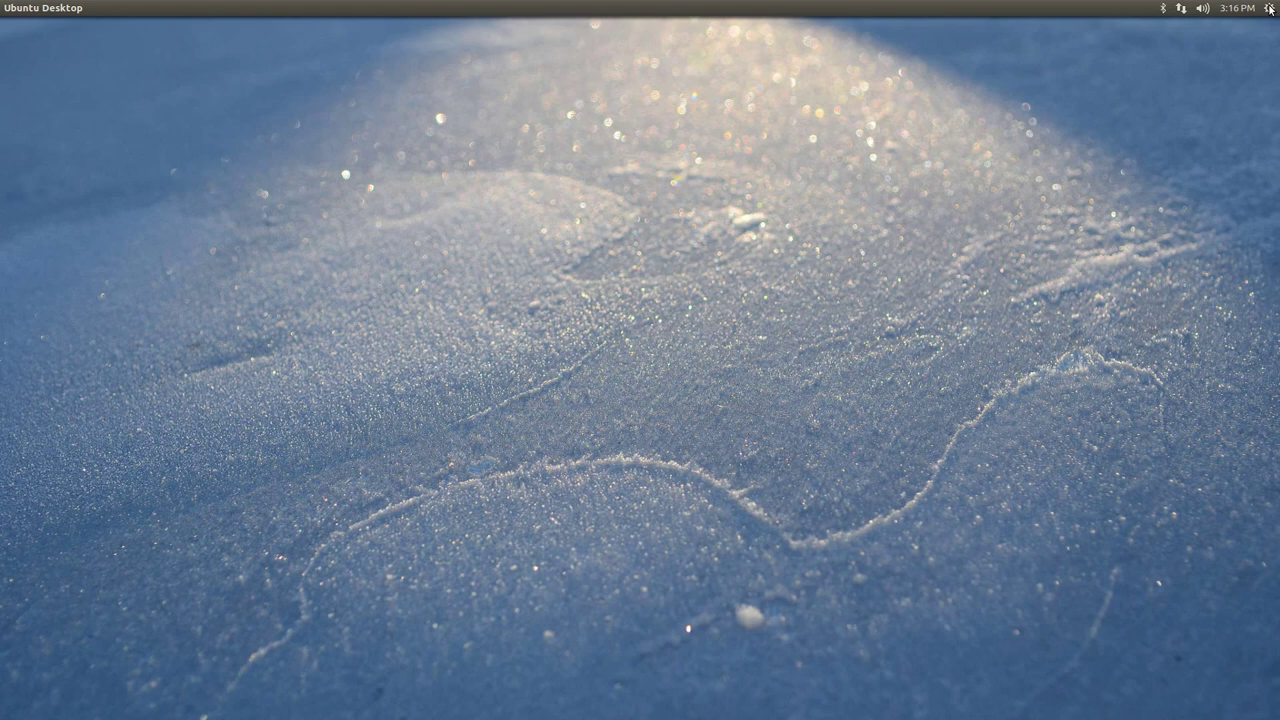
Take the Ubuntu 13.04 virtual machine out of full-screen mode so it runs in the VMware Workstation window.
mouse_move(1270, 3)
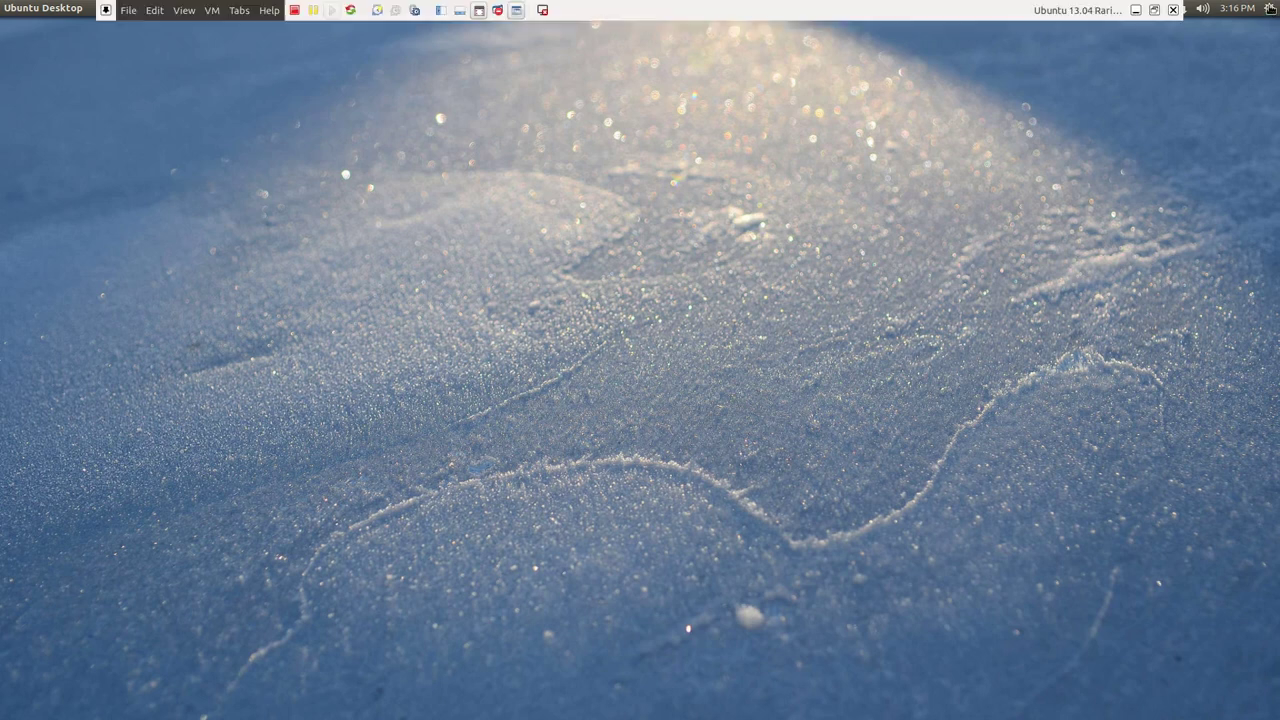
left_click(105, 12)
left_click(478, 10)
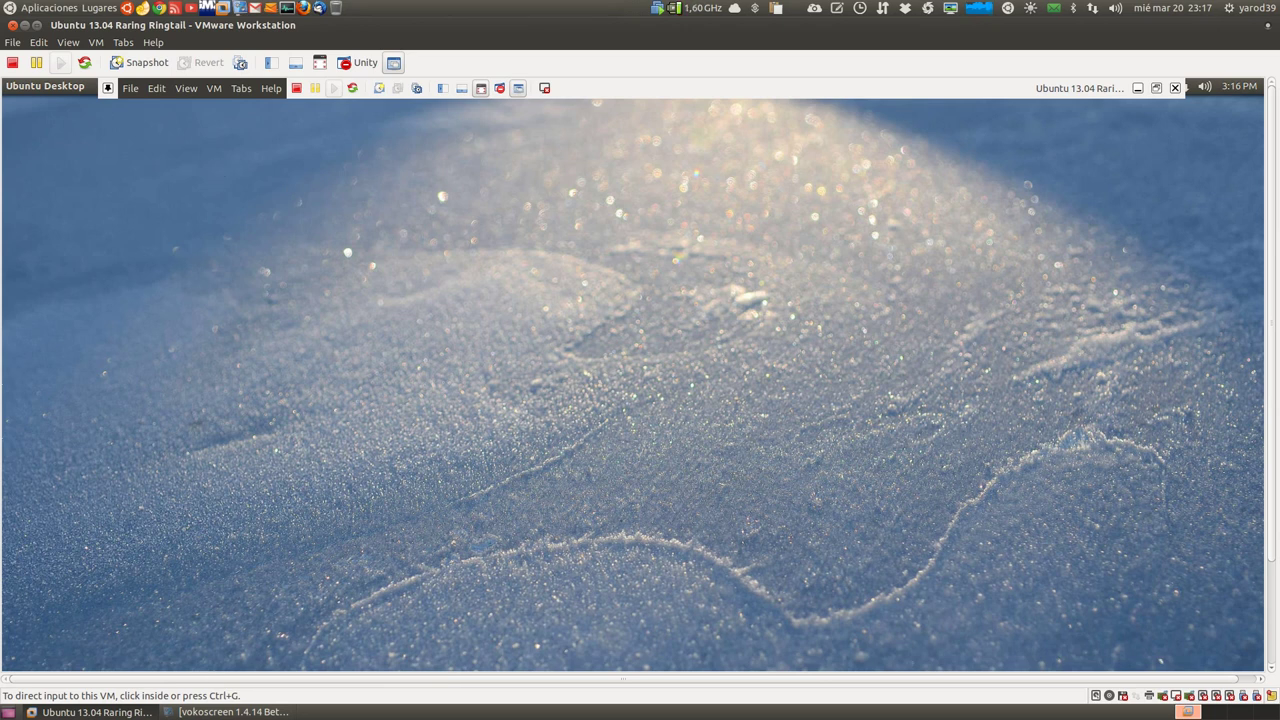
left_click(238, 710)
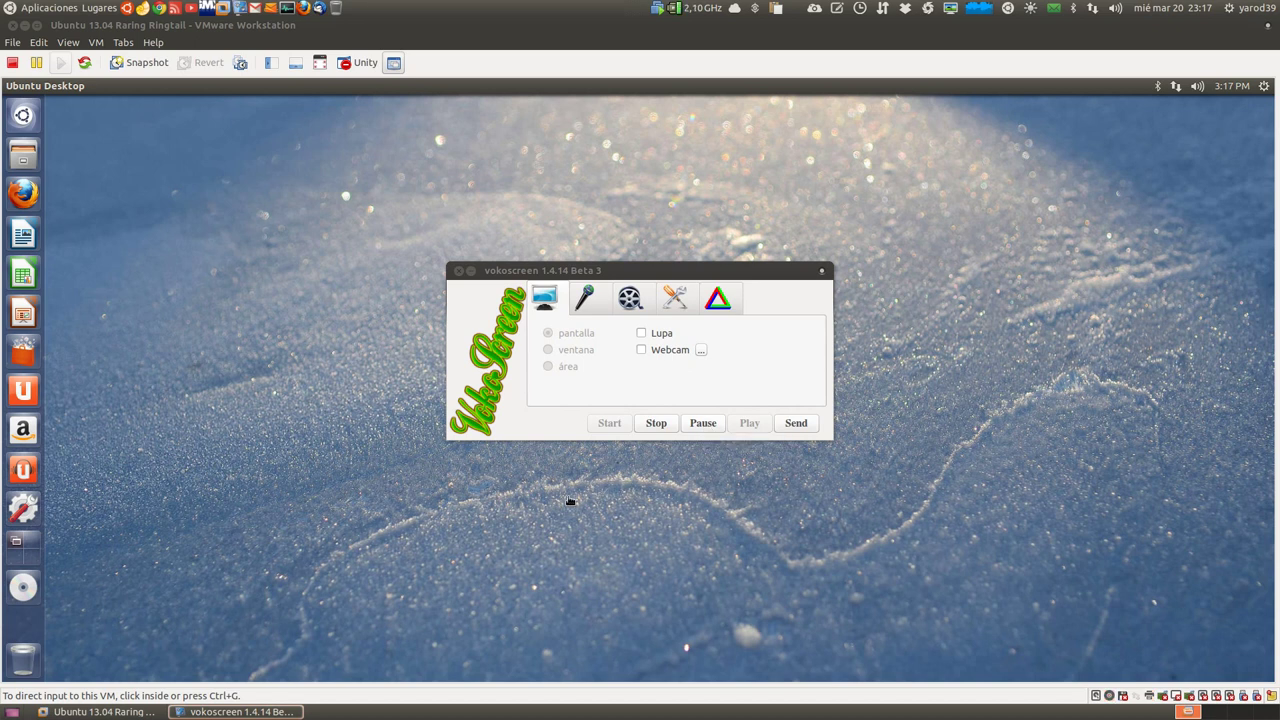
left_click(471, 271)
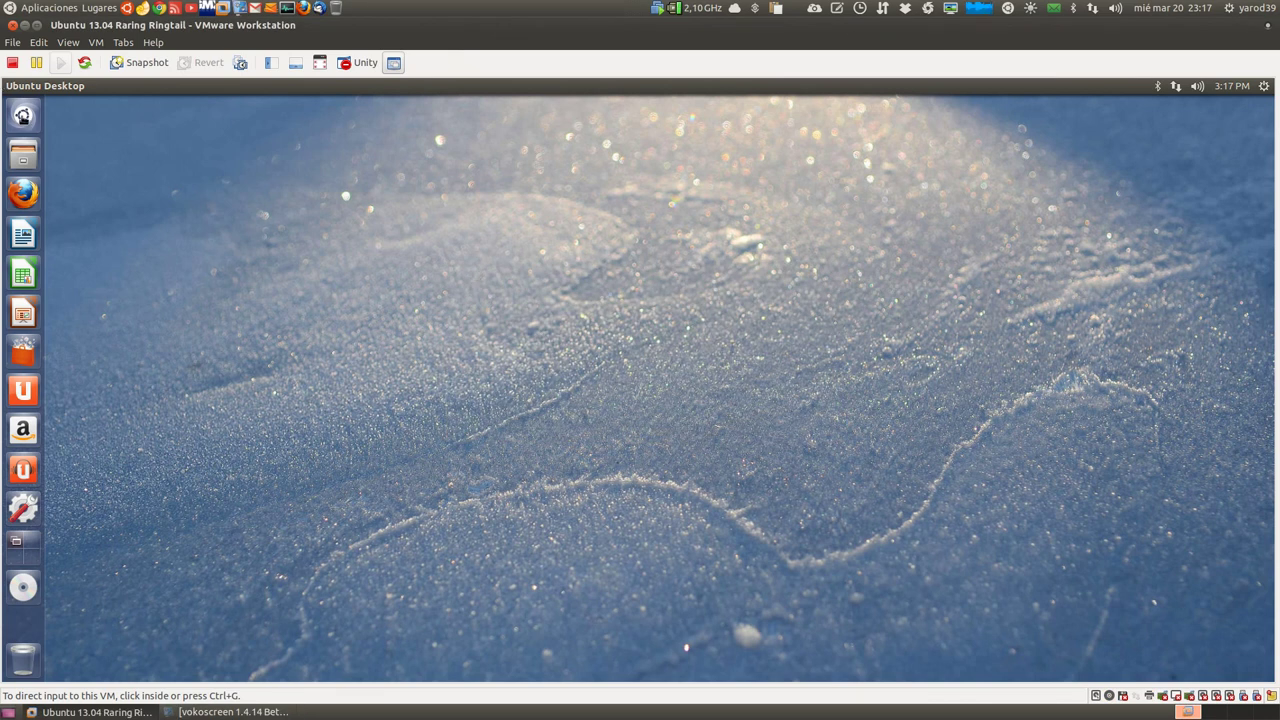
Open the Appearance behavior settings from System Settings, turn off auto-hide for the Launcher and return to the settings overview.
left_click(22, 510)
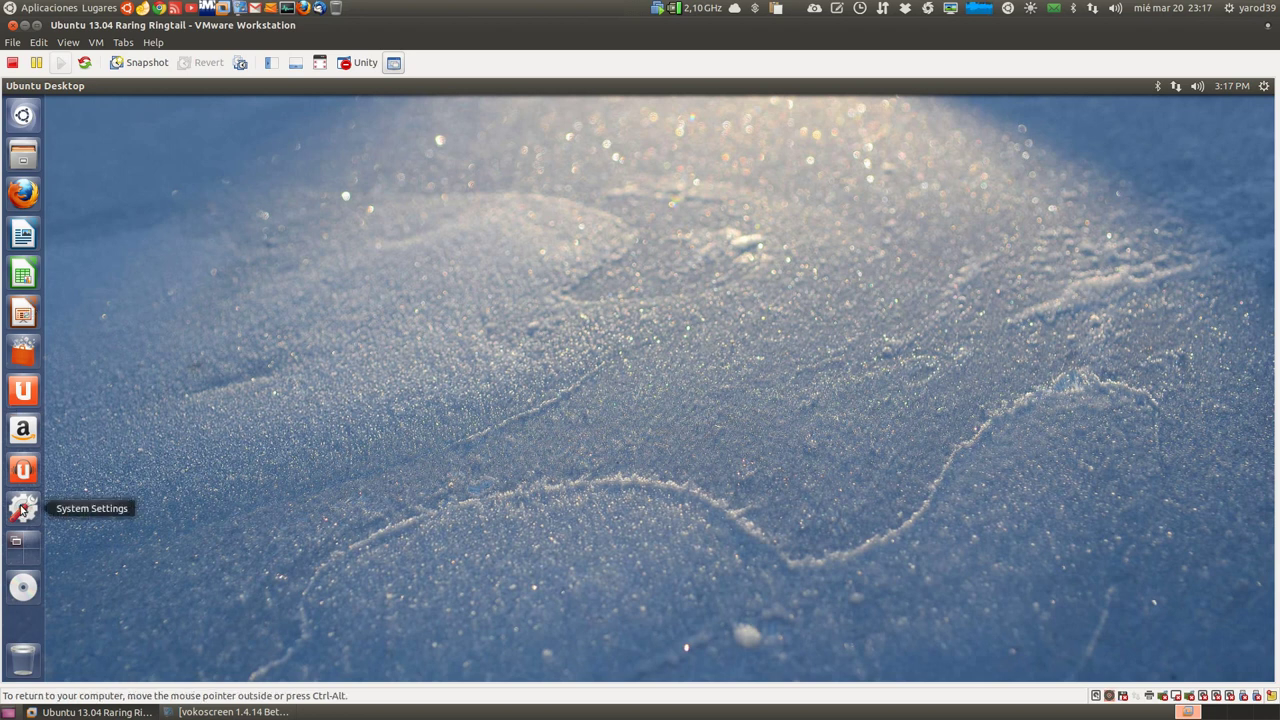
left_click(22, 510)
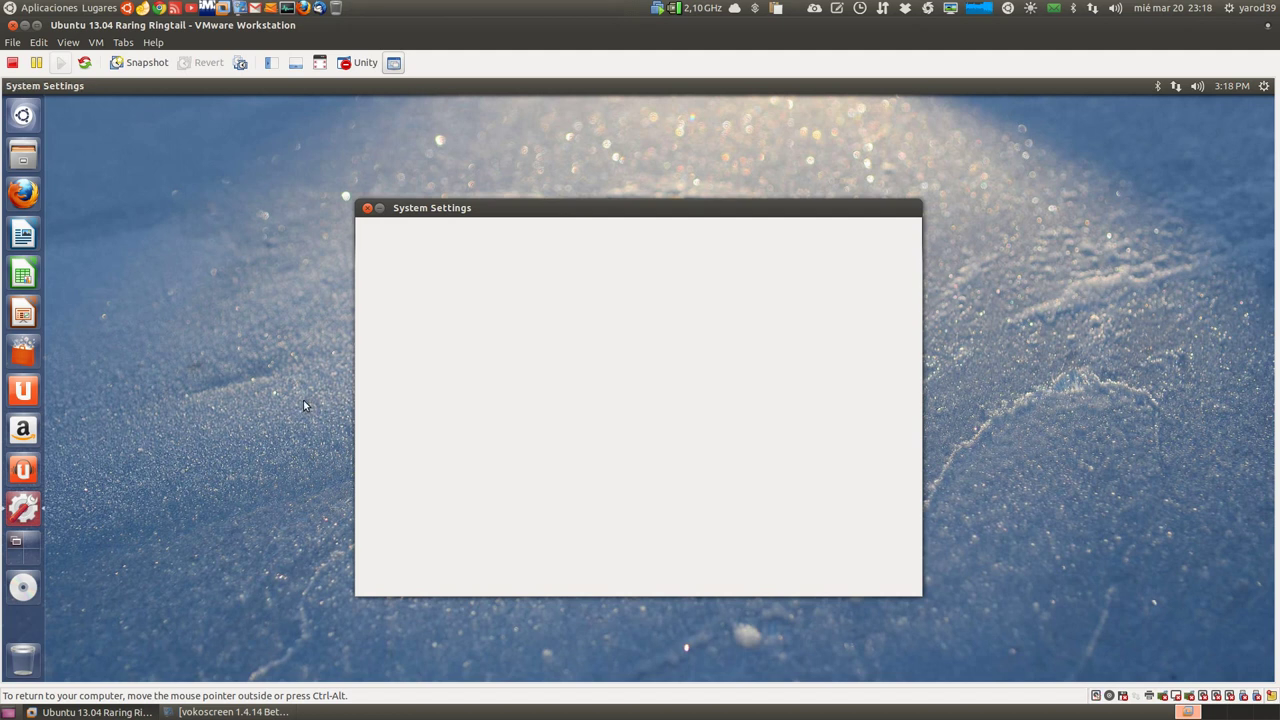
left_click(399, 281)
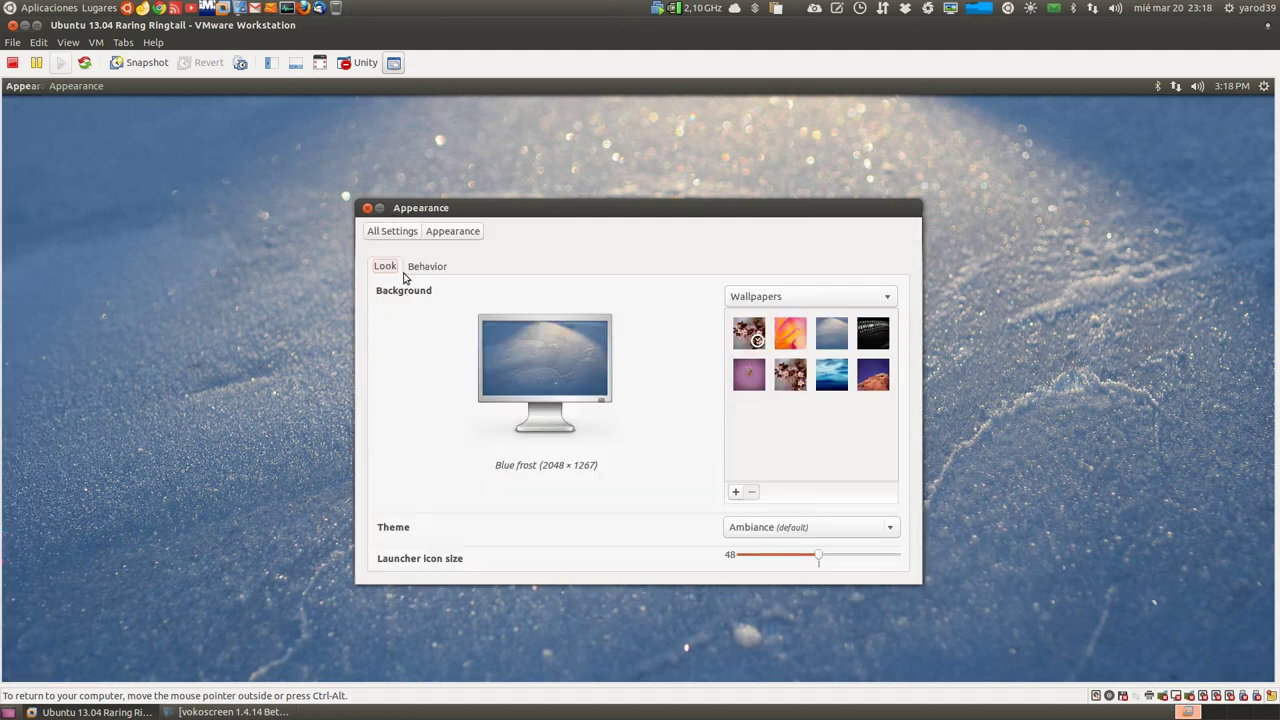
left_click(441, 267)
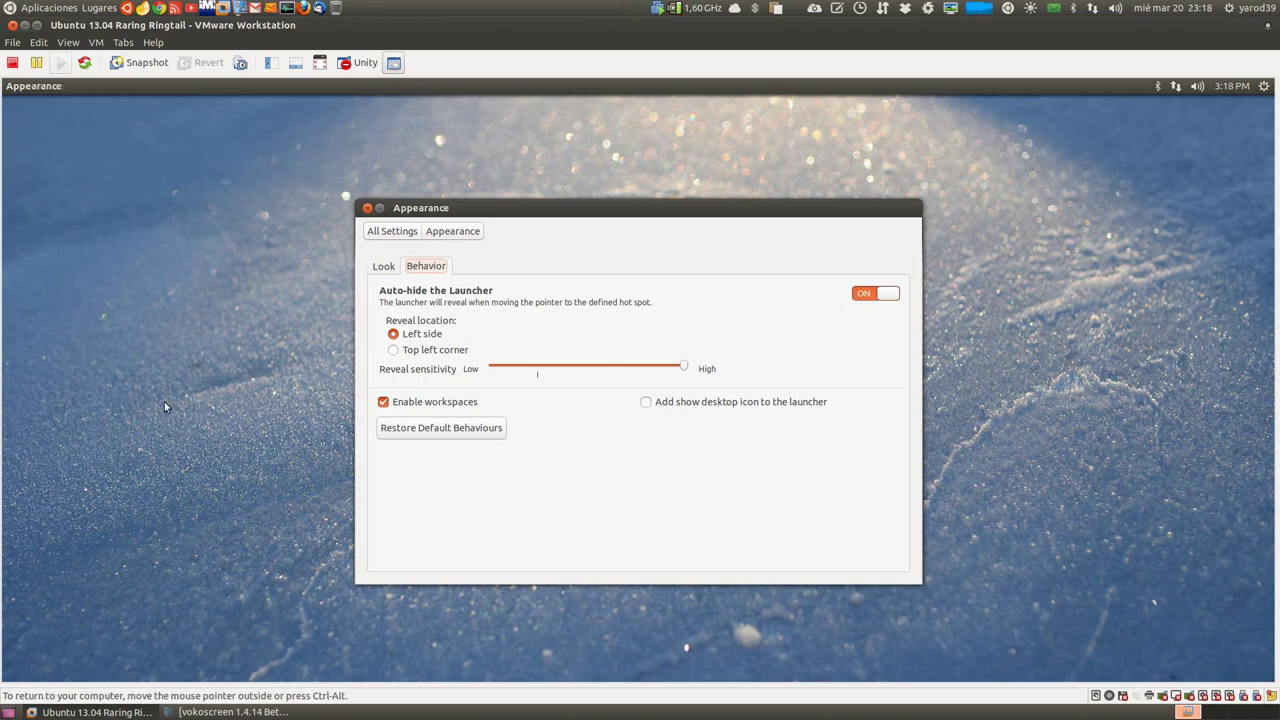
left_click(870, 294)
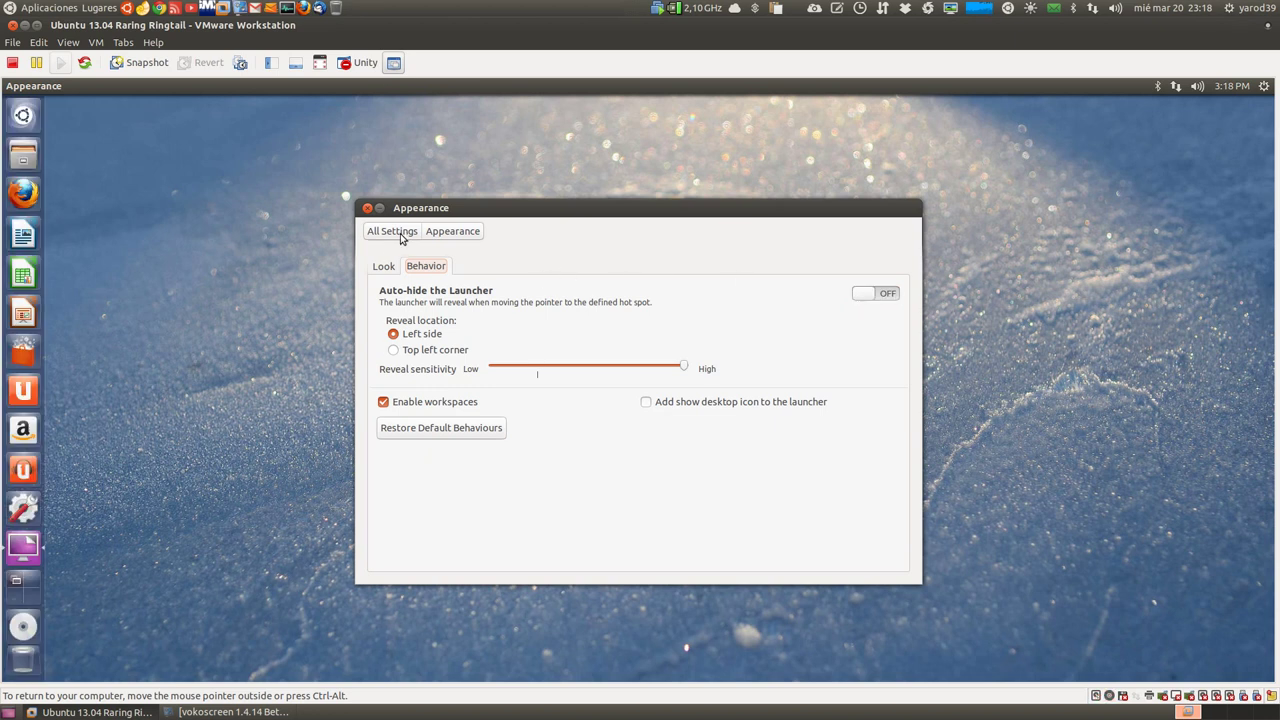
left_click(384, 267)
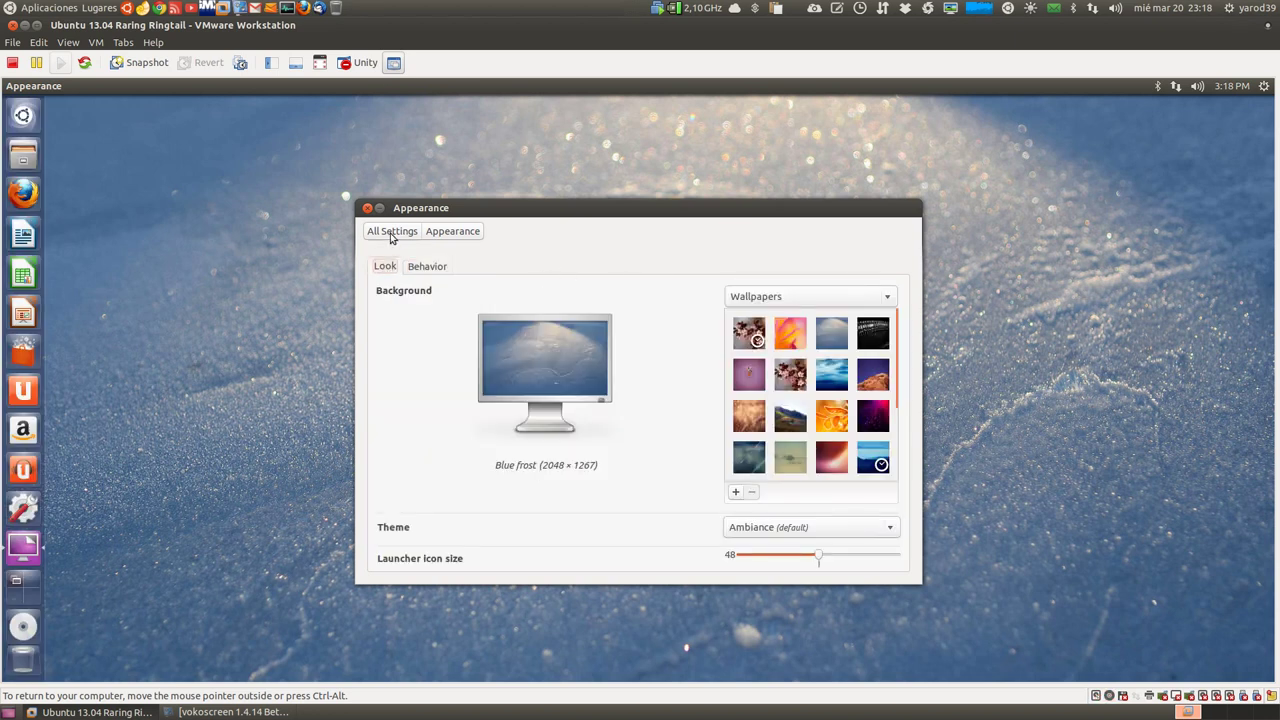
left_click(391, 234)
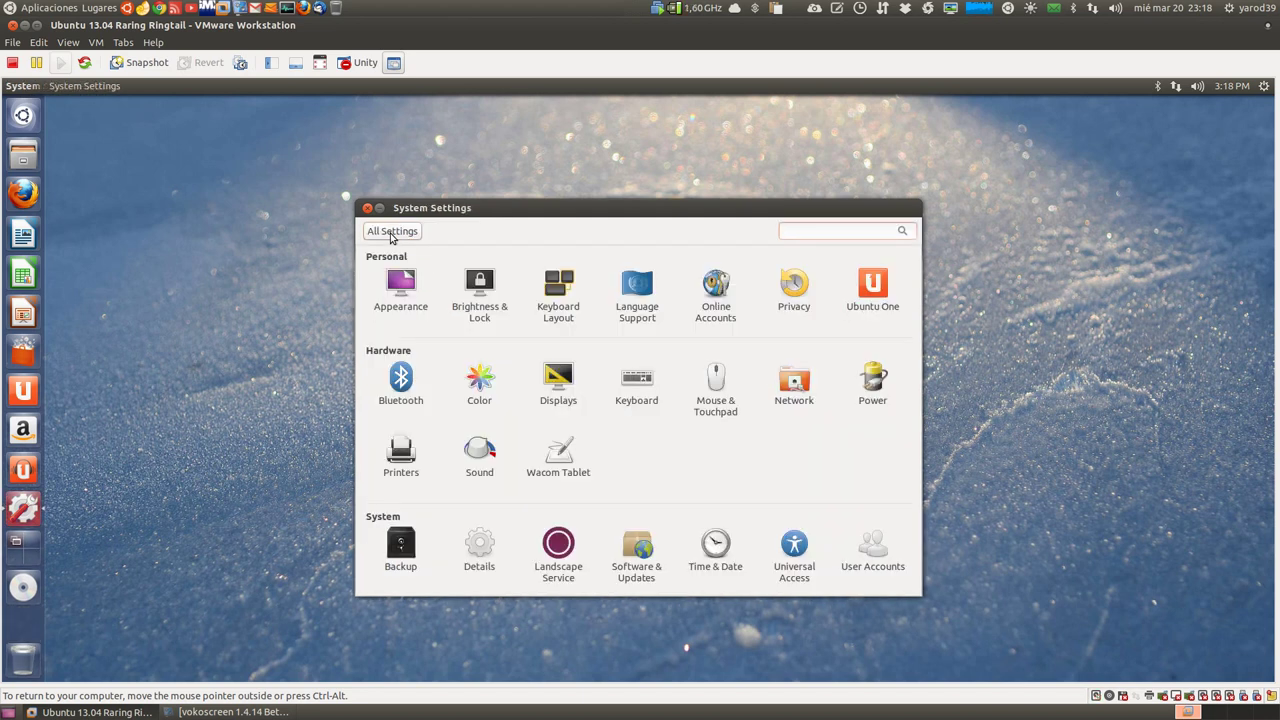
Test the primary and secondary mouse buttons in the Mouse & Touchpad settings and return to the settings overview.
left_click(716, 385)
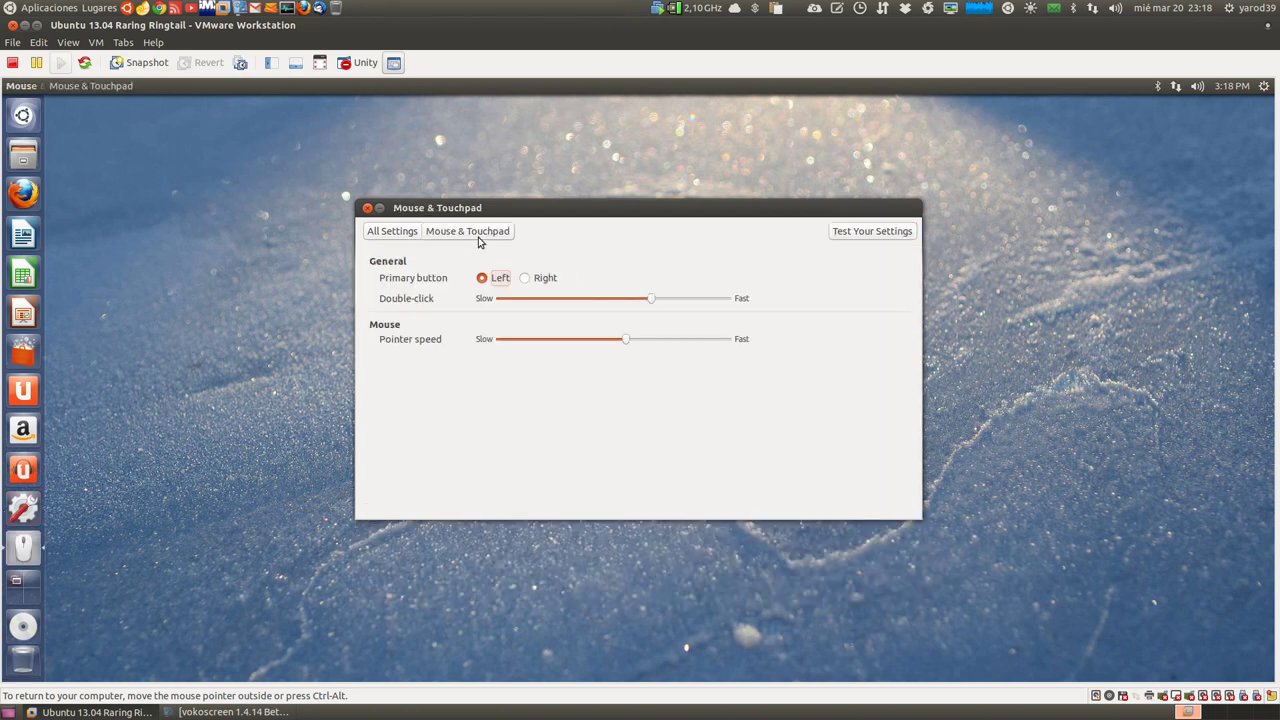
left_click(865, 234)
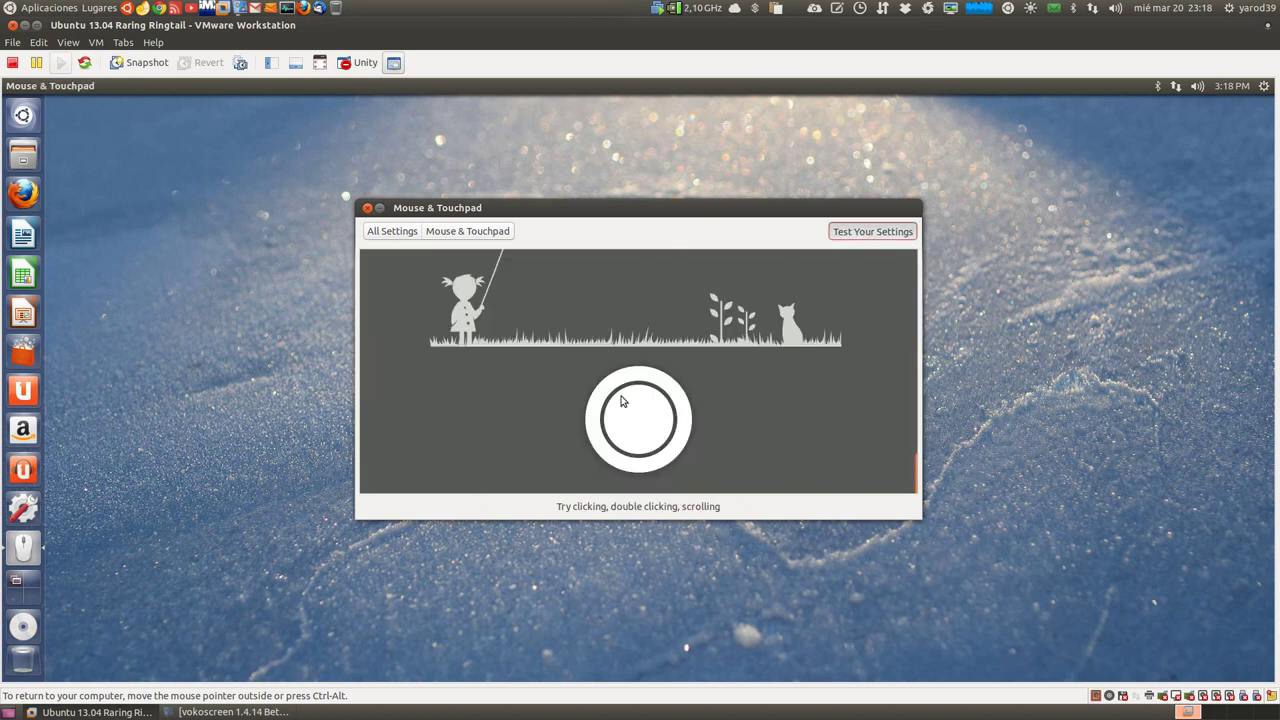
left_click(640, 432)
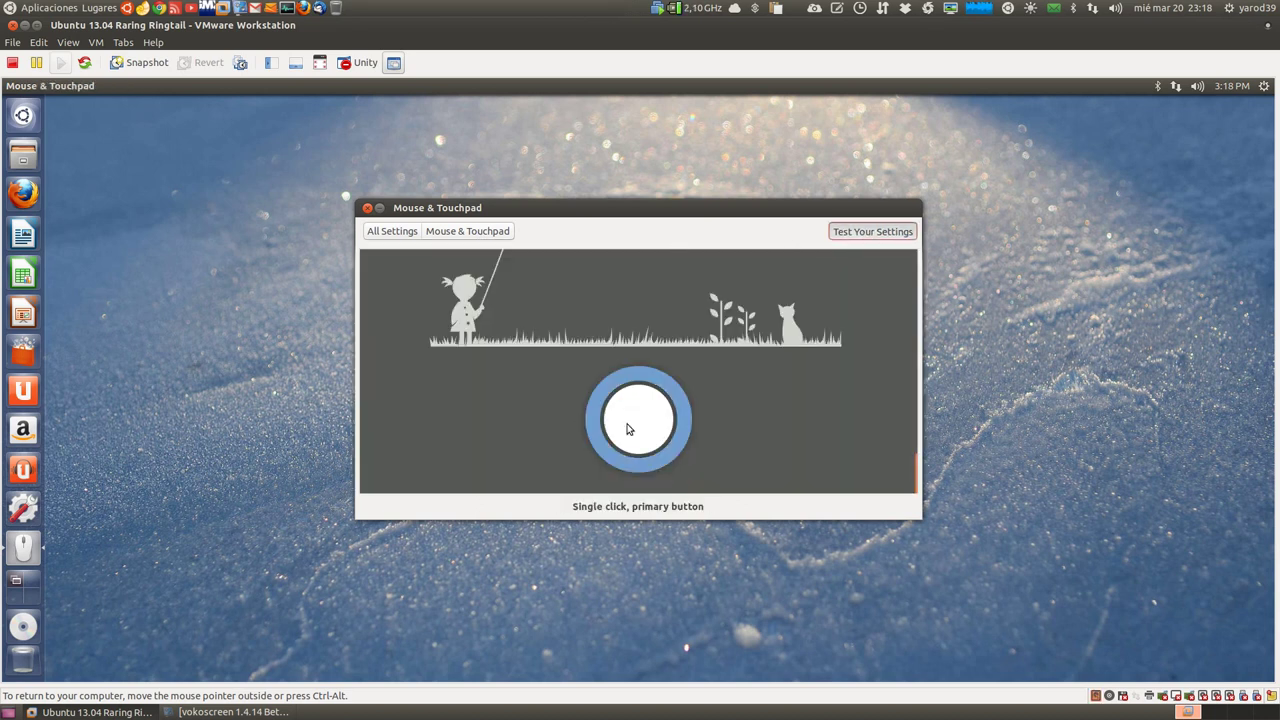
right_click(628, 429)
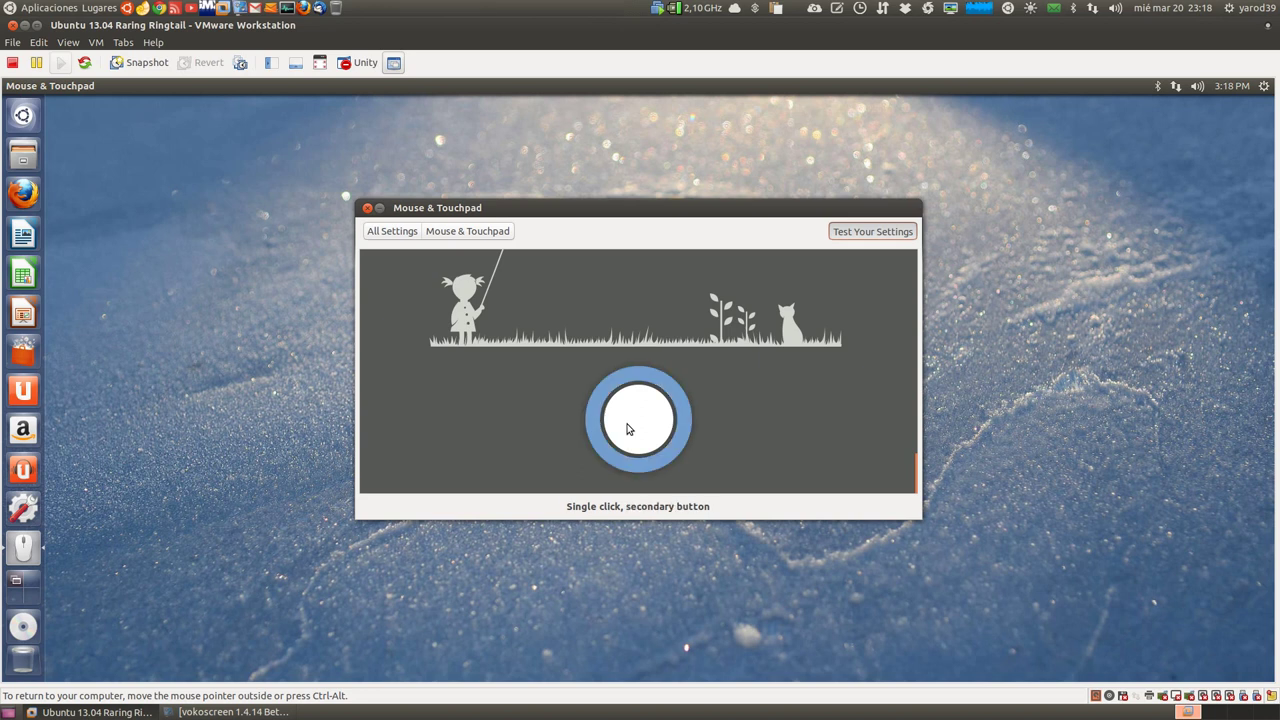
left_click(628, 429)
right_click(629, 425)
left_click(628, 425)
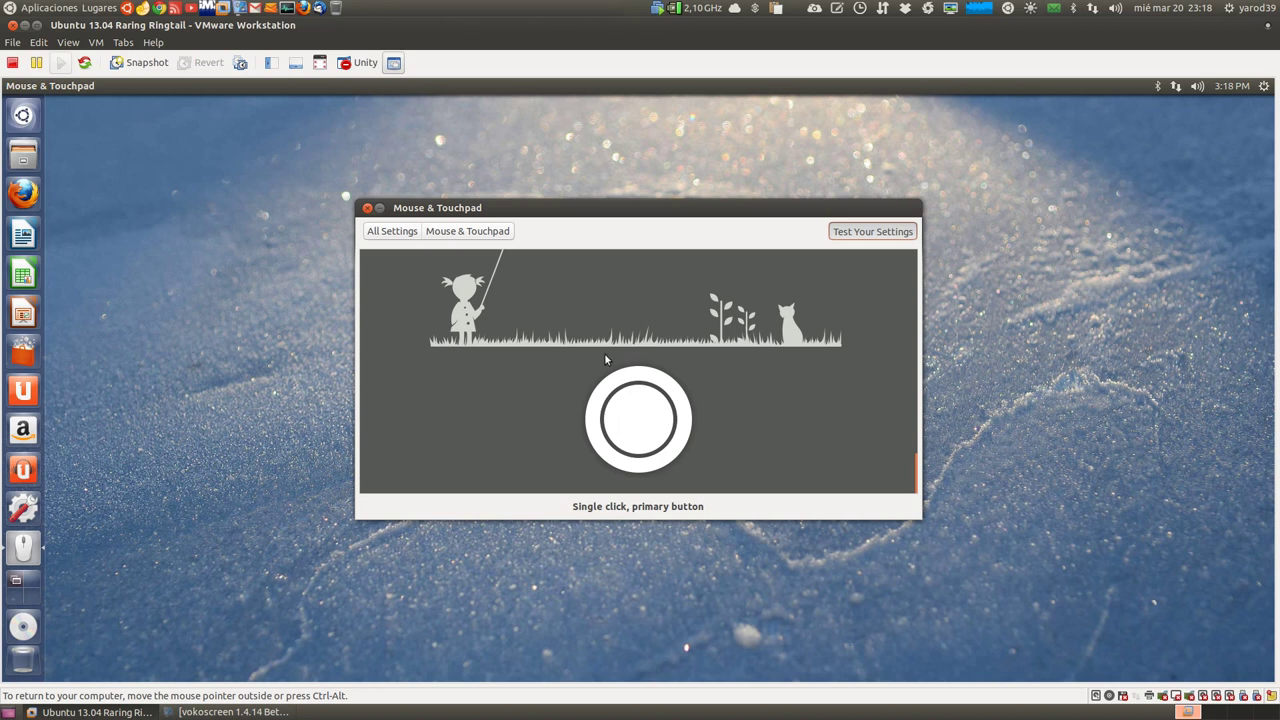
left_click(382, 238)
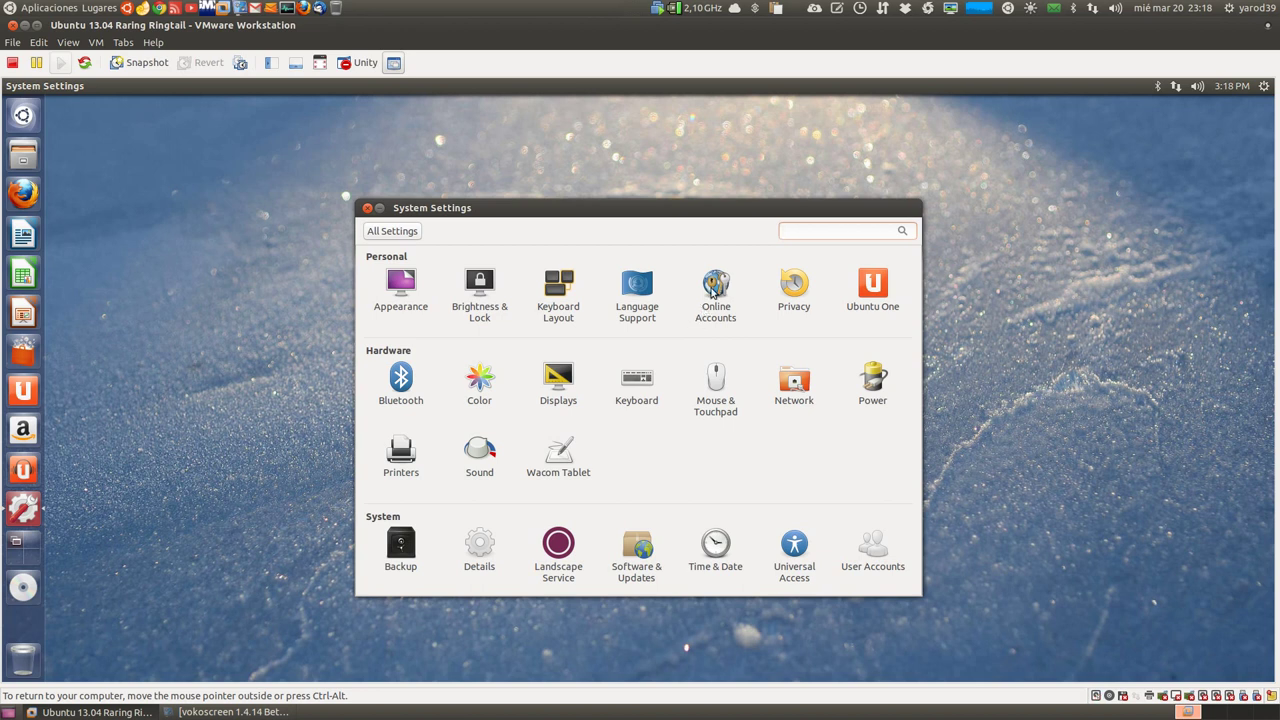
Try twice to add a Facebook account in Online Accounts, going back to the settings overview after each attempt.
left_click(713, 286)
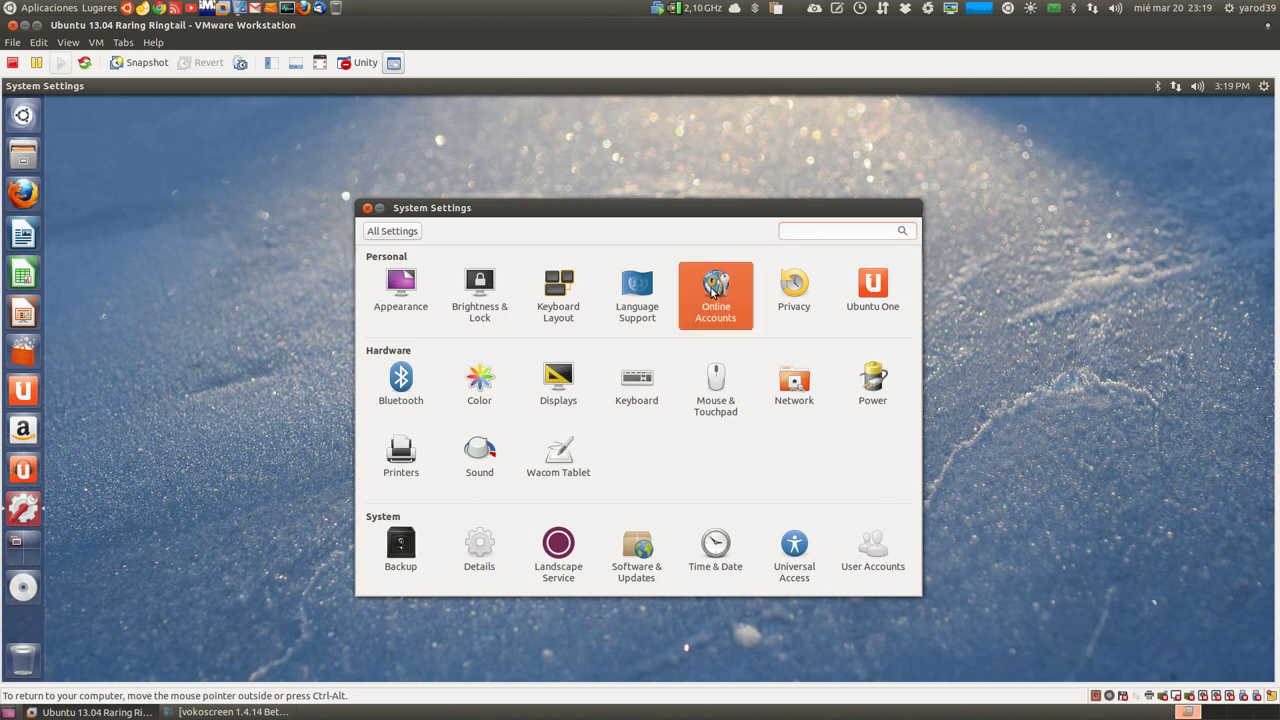
left_click(618, 316)
left_click(612, 309)
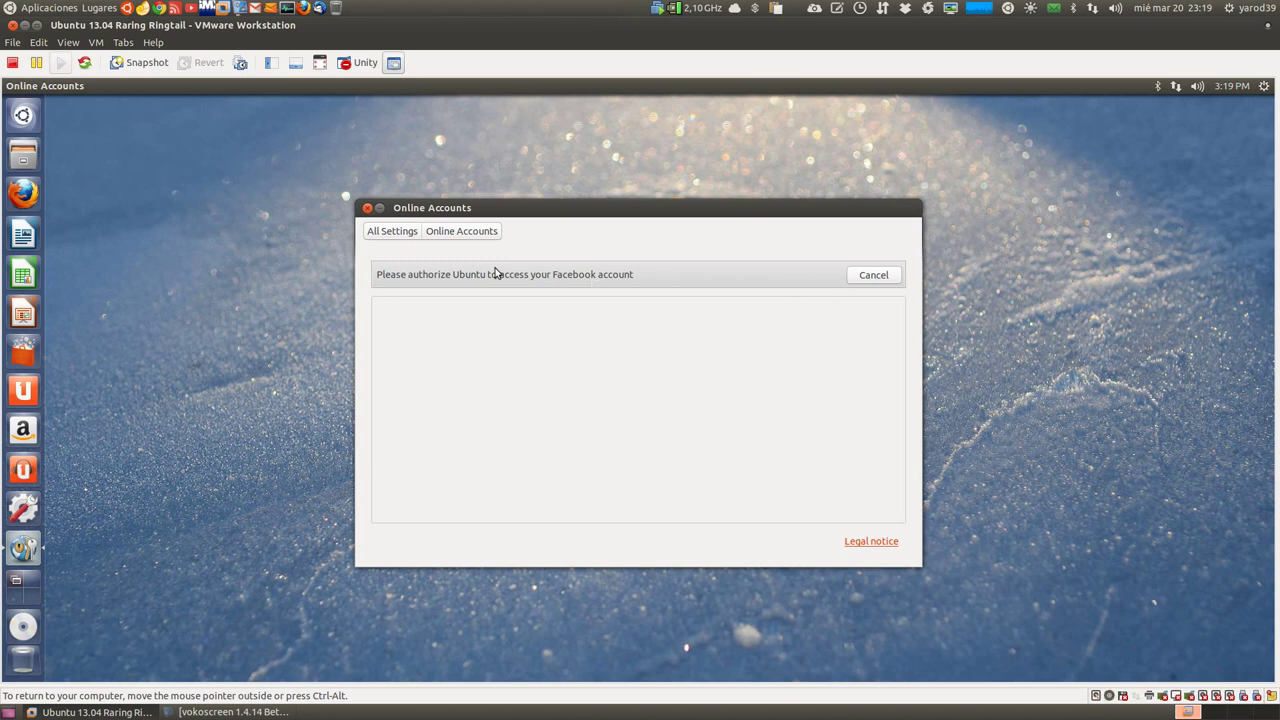
left_click(465, 231)
left_click(390, 234)
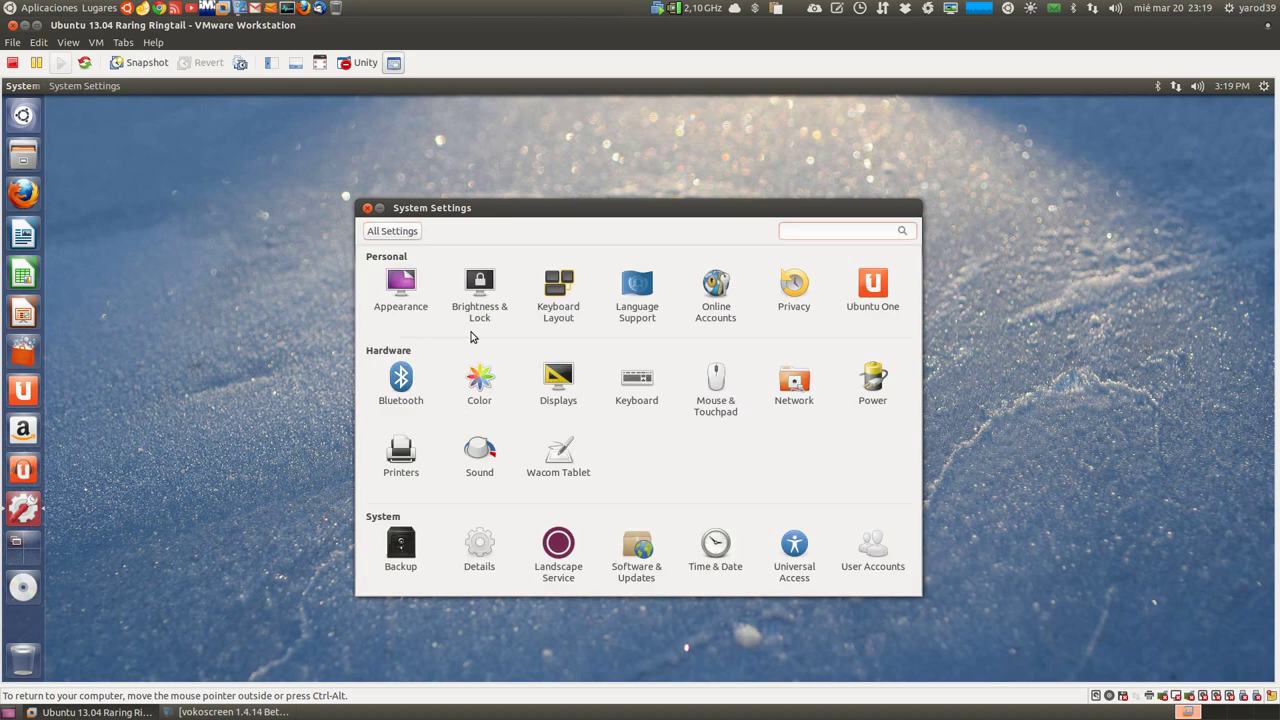
left_click(711, 289)
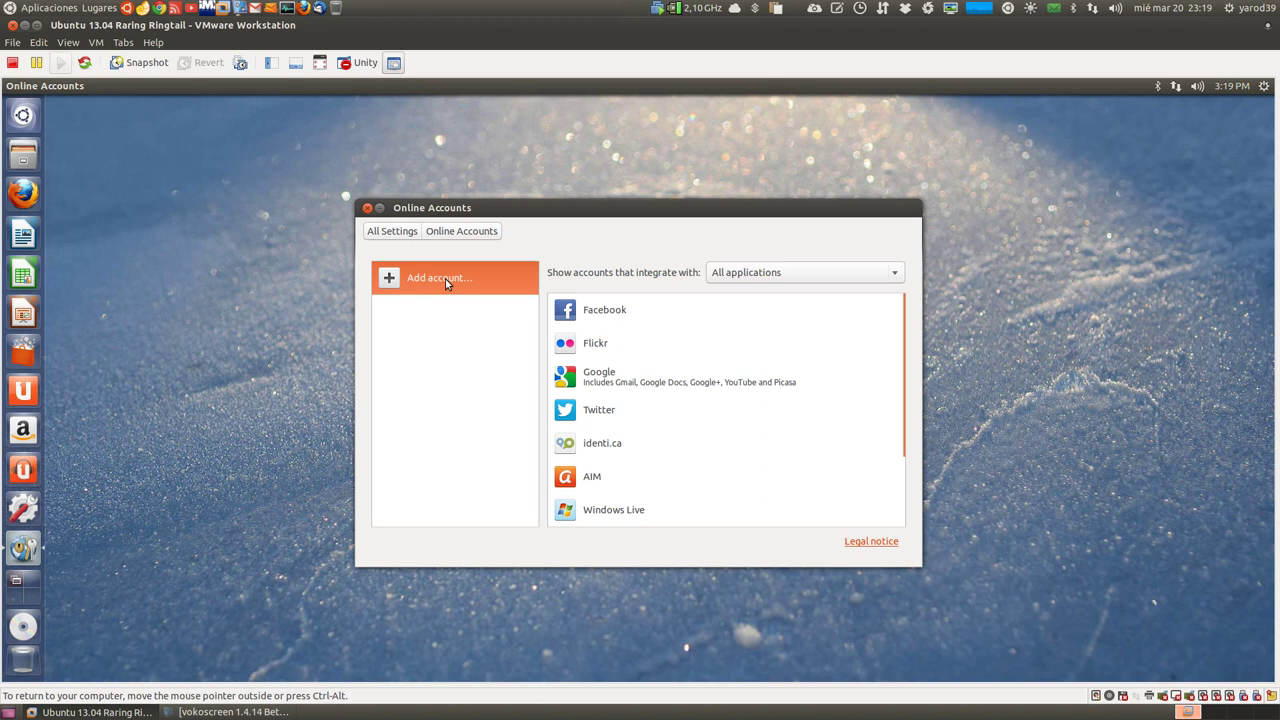
left_click(608, 313)
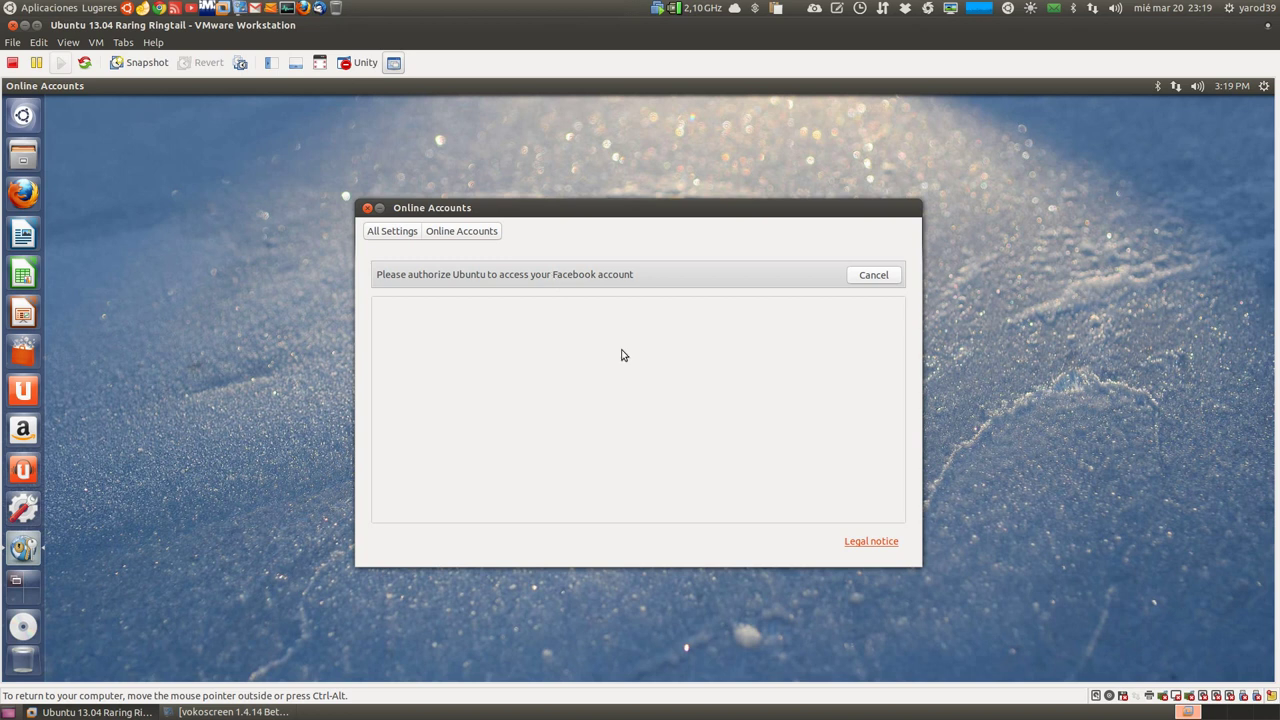
left_click(390, 231)
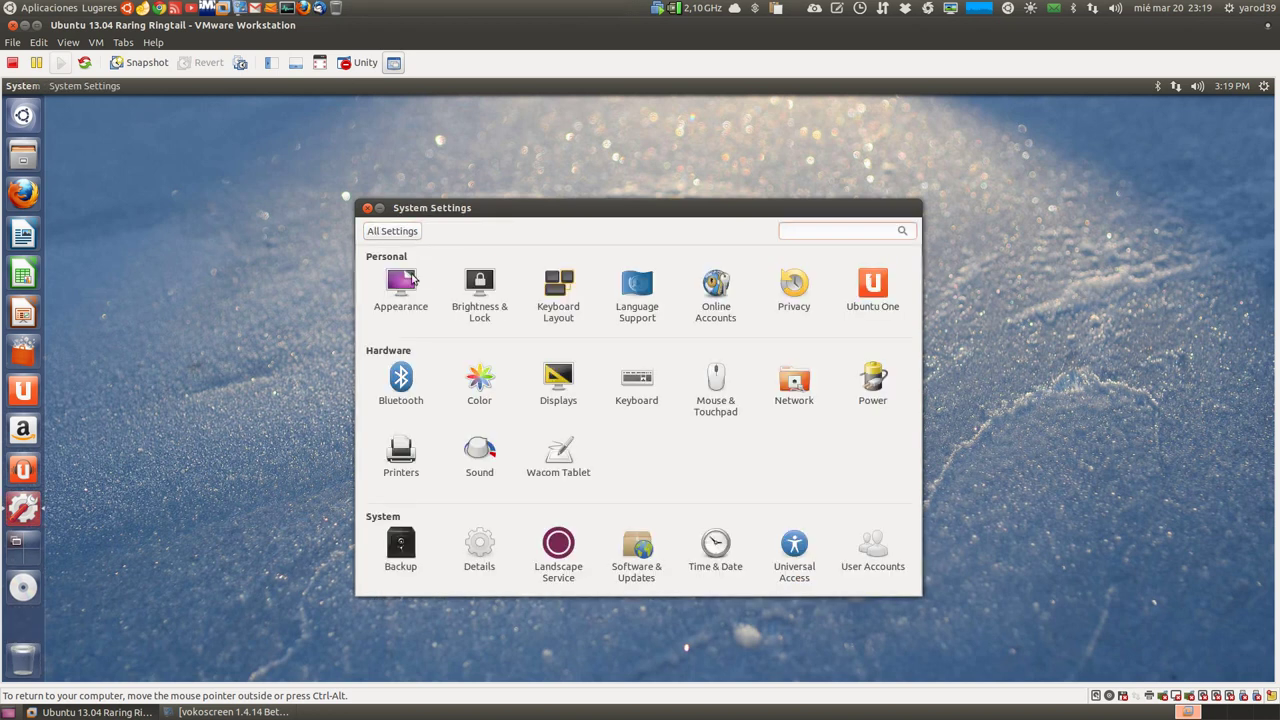
Try to add a Google account in Online Accounts and force System Settings to quit.
left_click(715, 288)
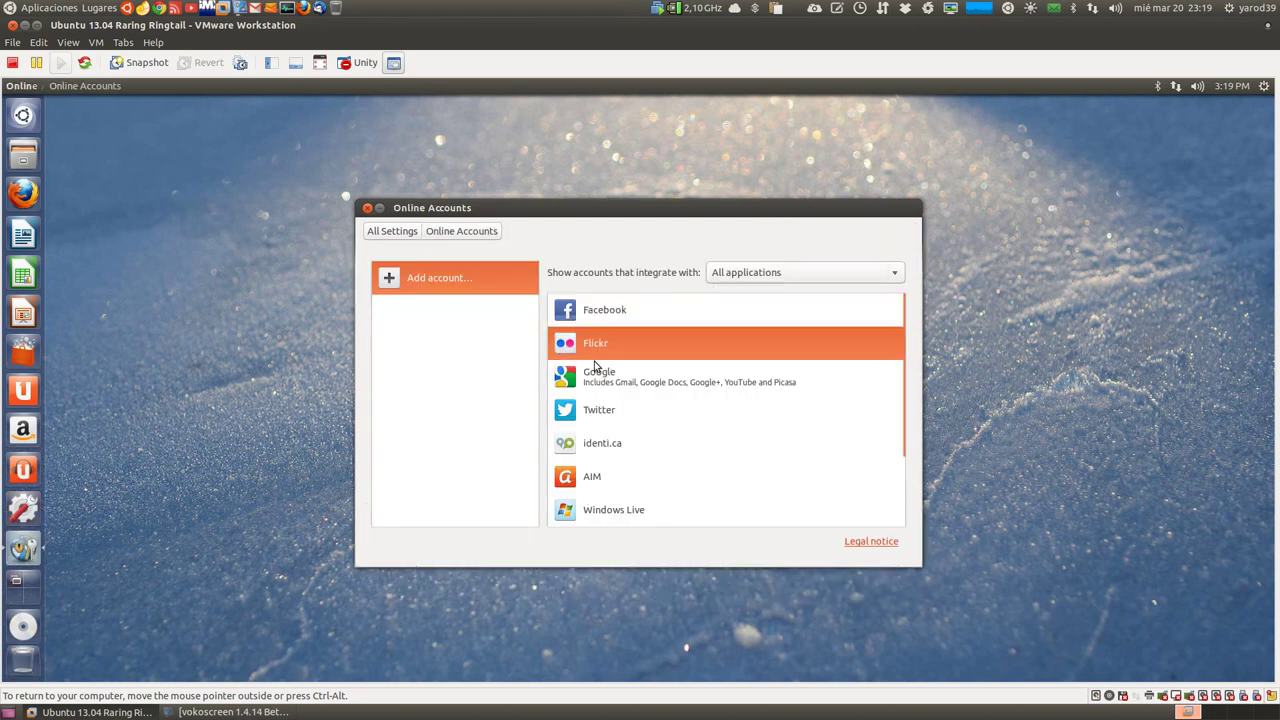
left_click(592, 376)
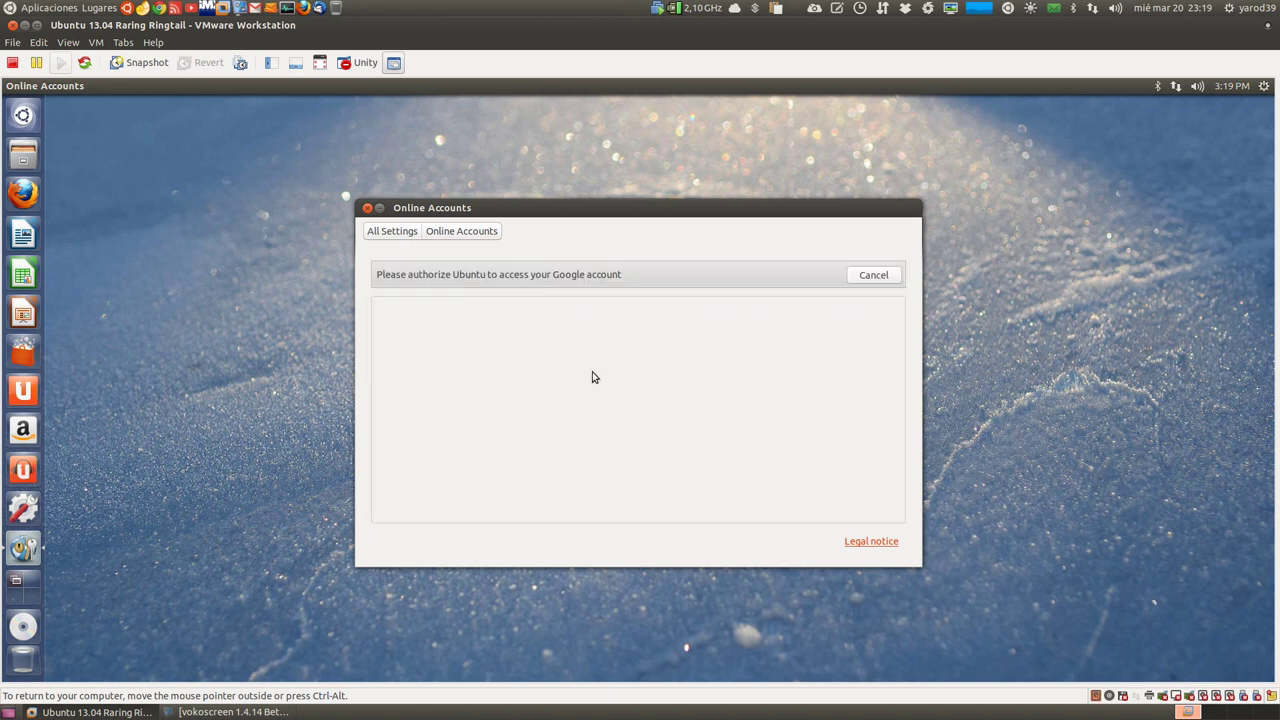
left_click(399, 232)
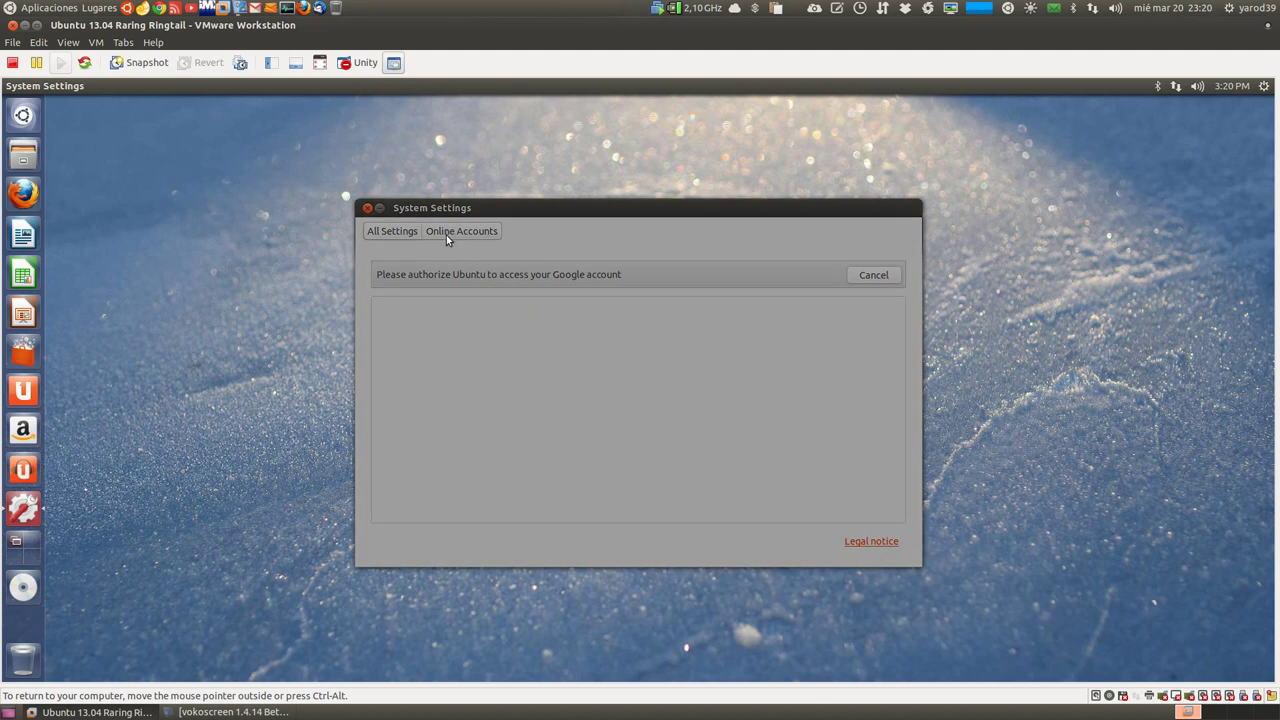
left_click(369, 210)
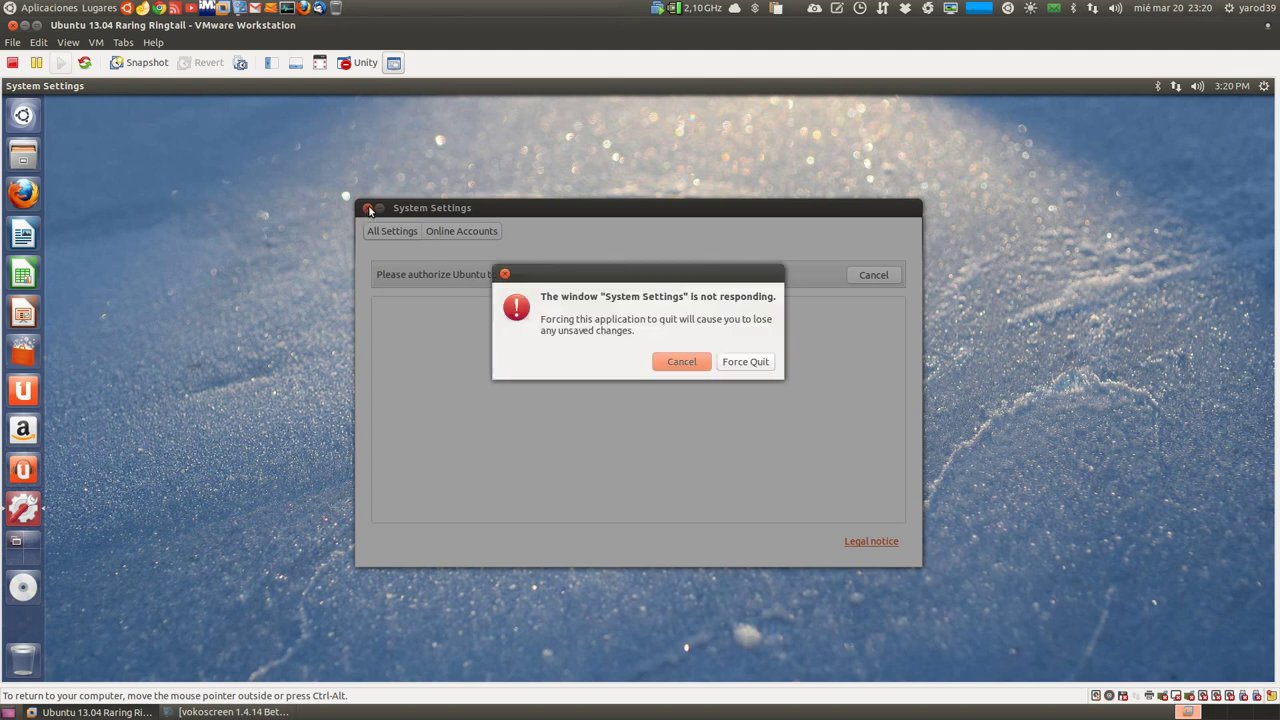
left_click(741, 363)
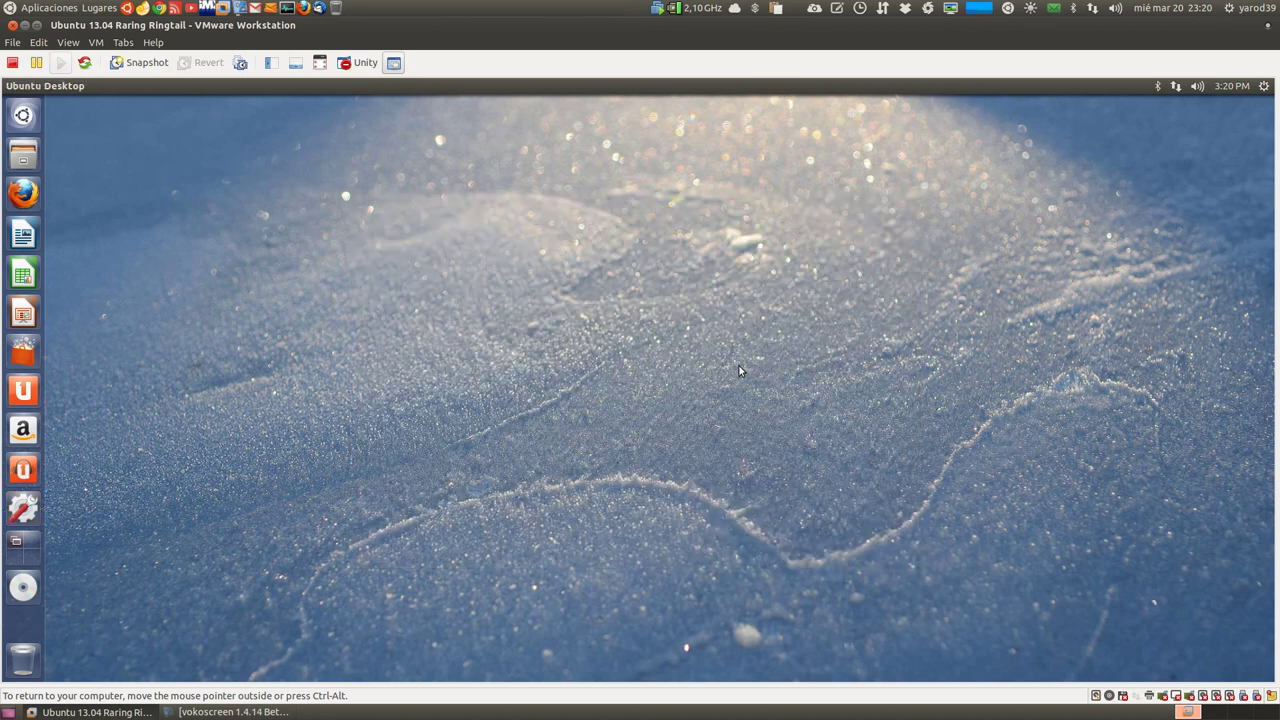
View the overview of all workspaces and return to the desktop.
left_click(22, 545)
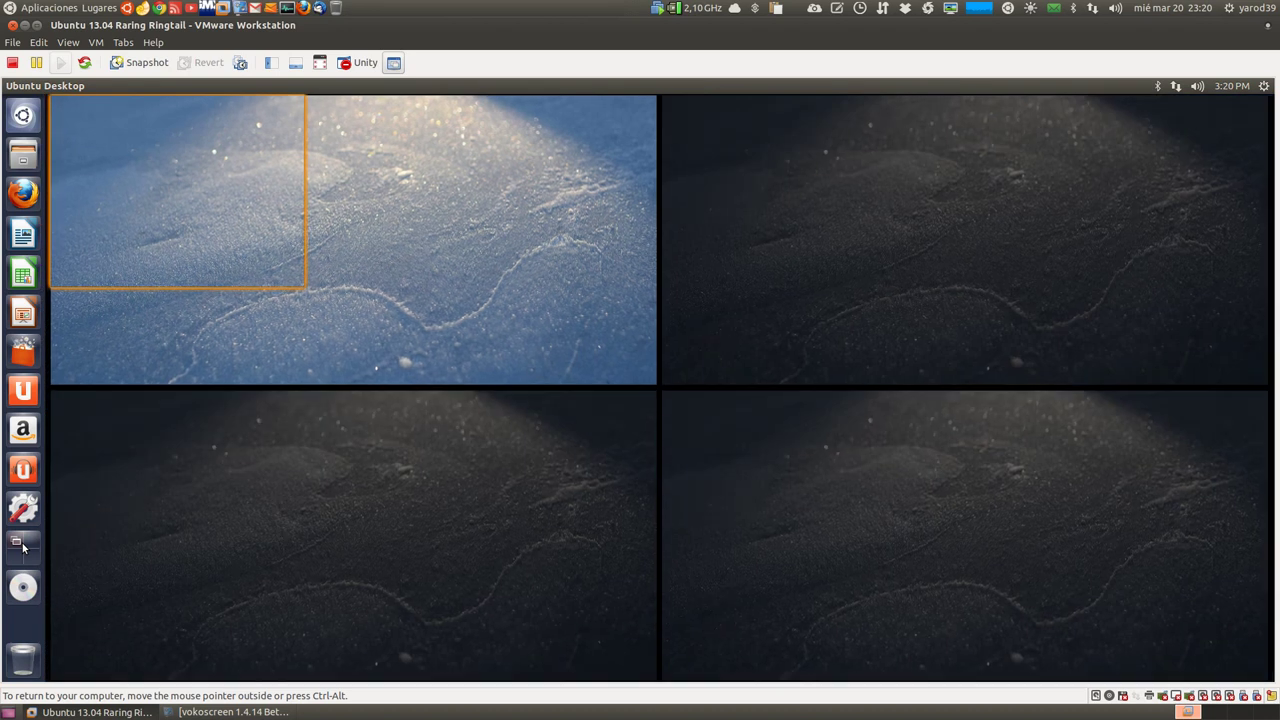
left_click(22, 545)
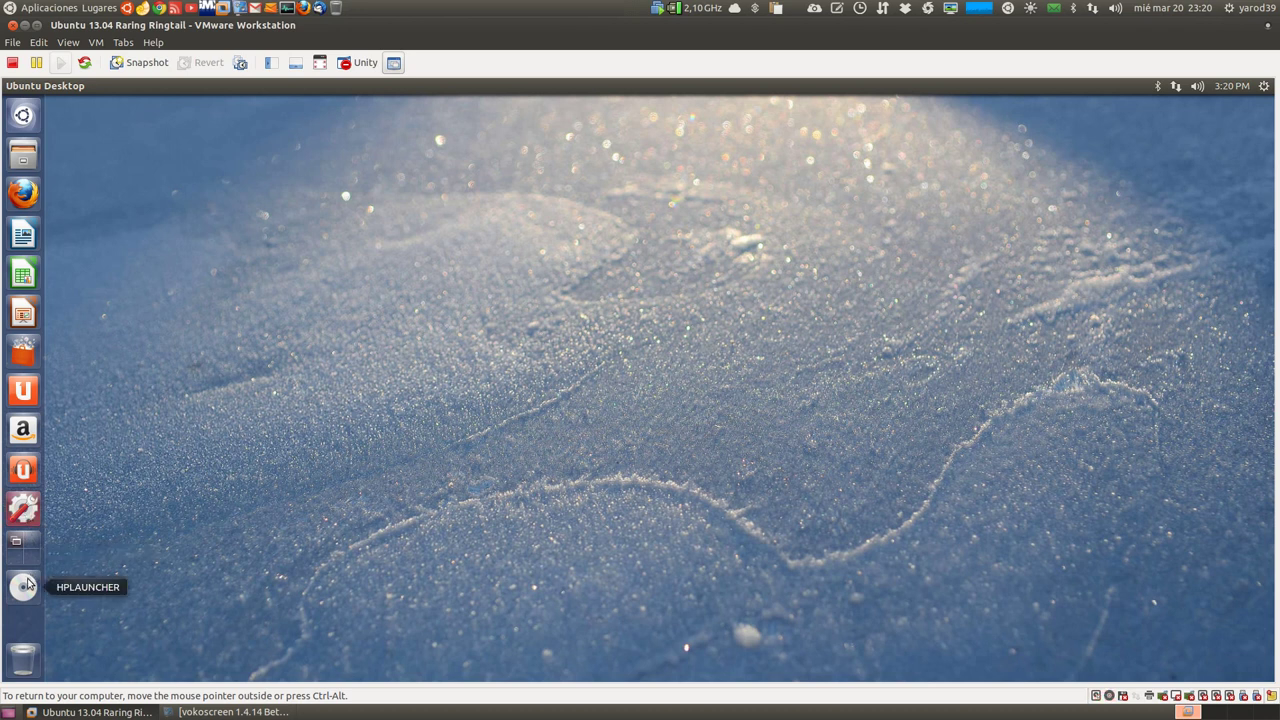
Reopen System Settings and dismiss Ubuntu's internal error dialog with sending the error report left enabled.
left_click(24, 509)
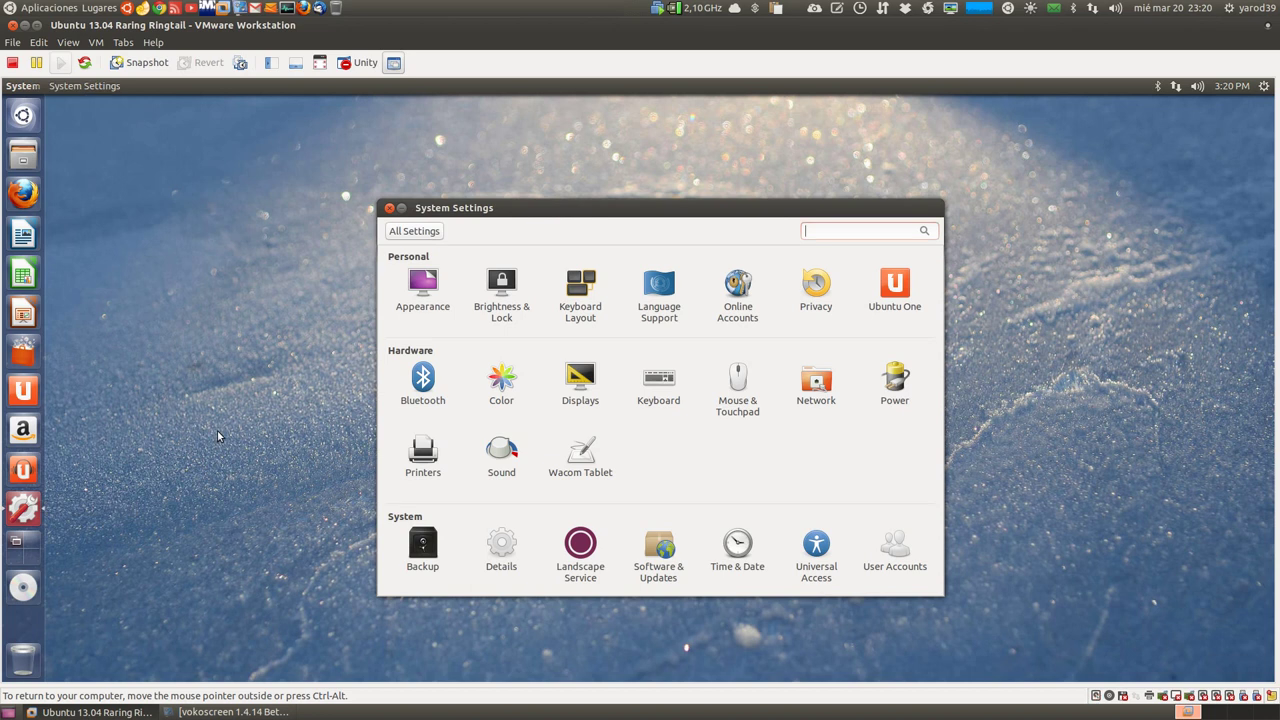
left_click(432, 316)
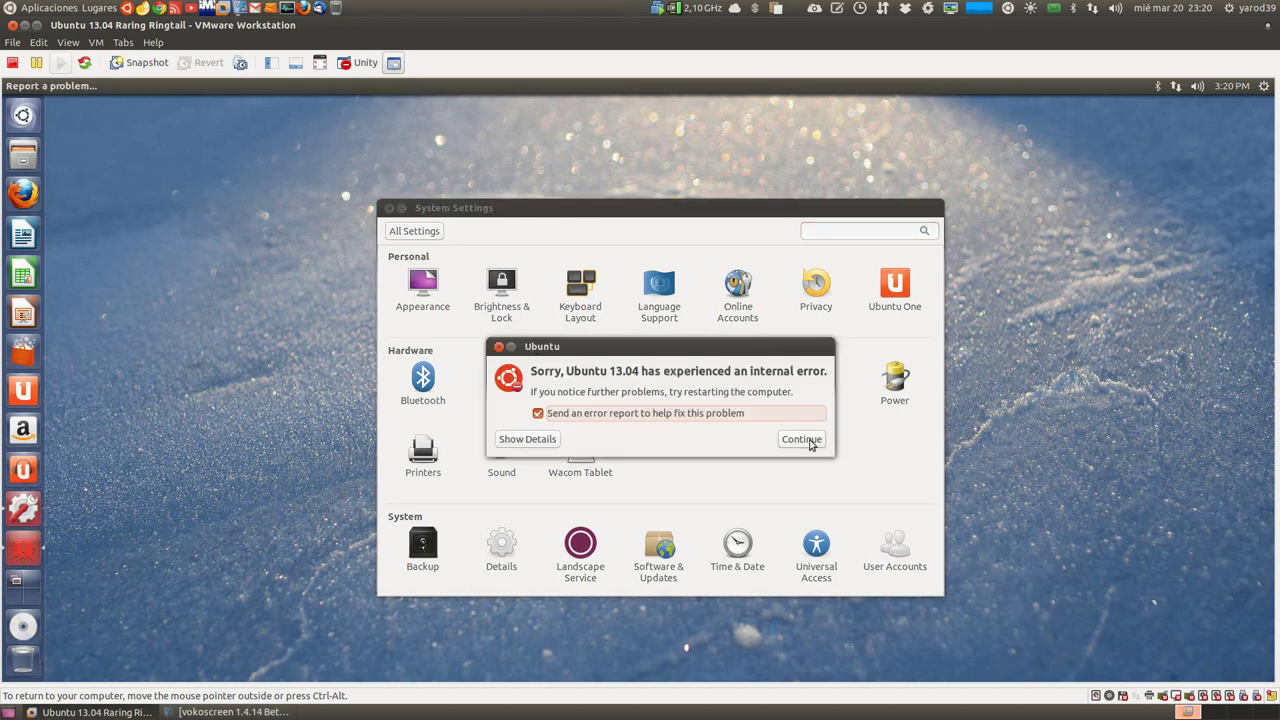
left_click(810, 443)
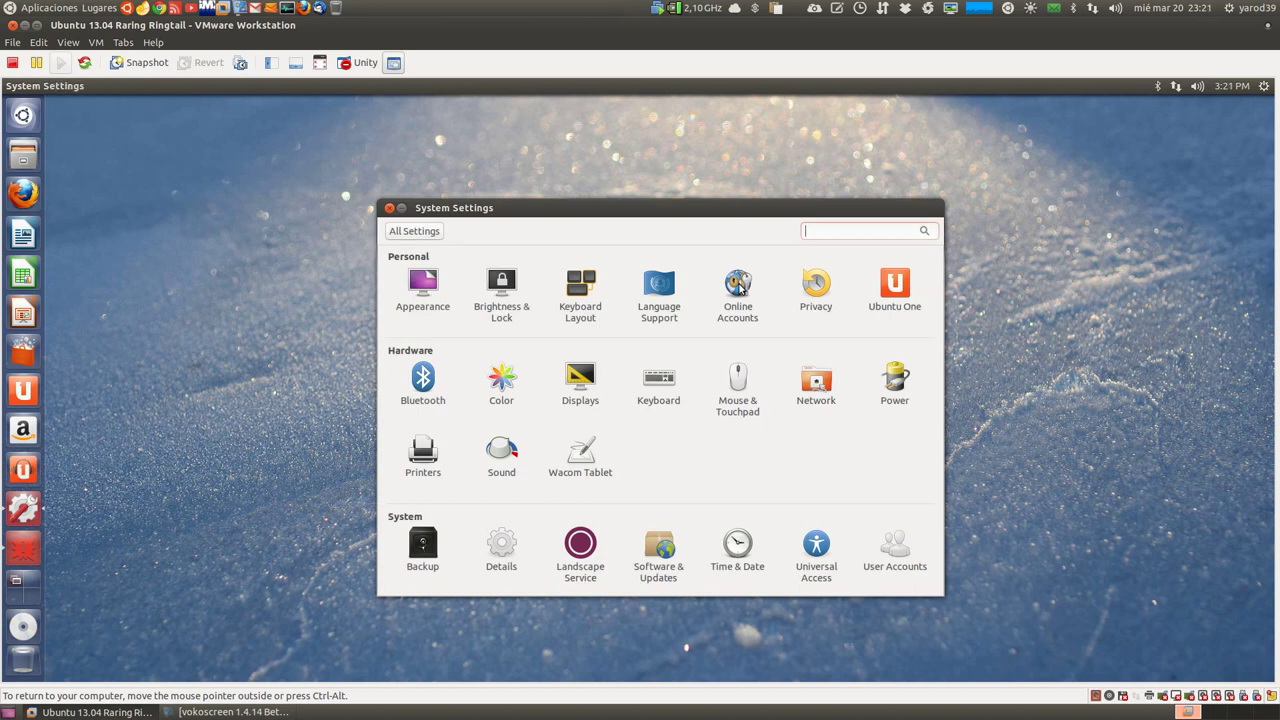
Retry adding the Facebook account in Online Accounts two more times and return to the full System Settings overview.
left_click(740, 288)
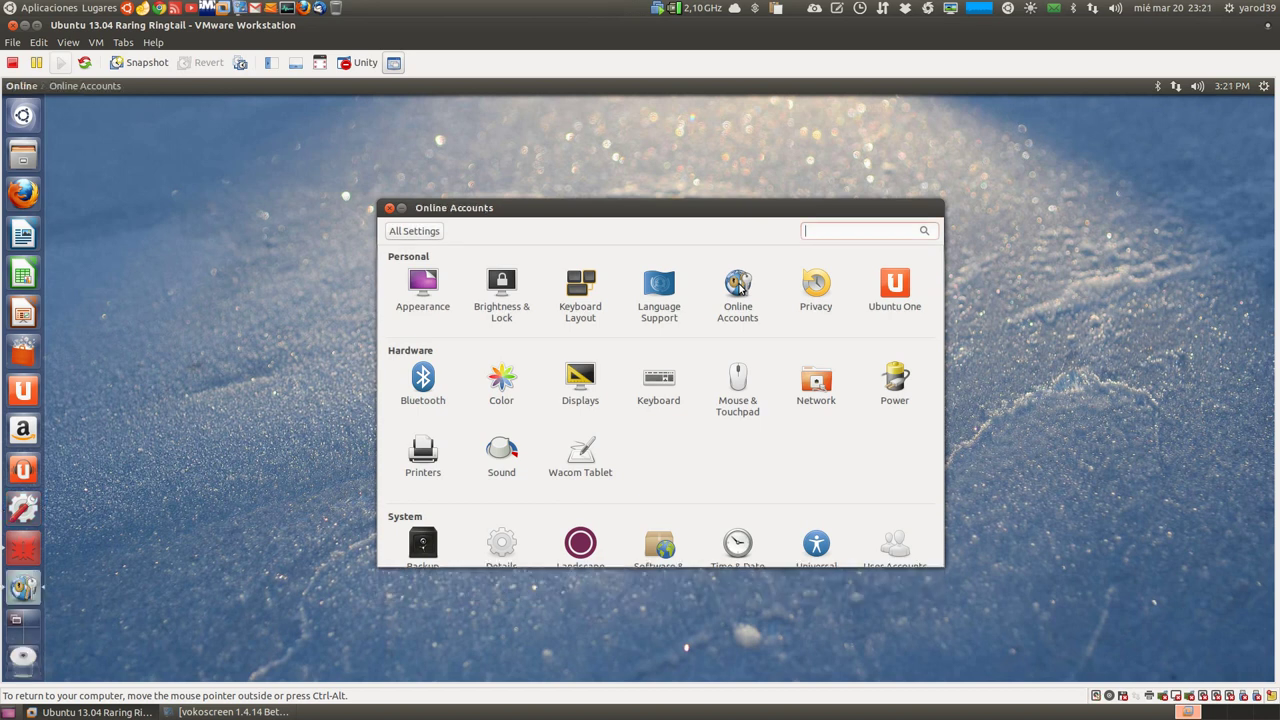
left_click(634, 320)
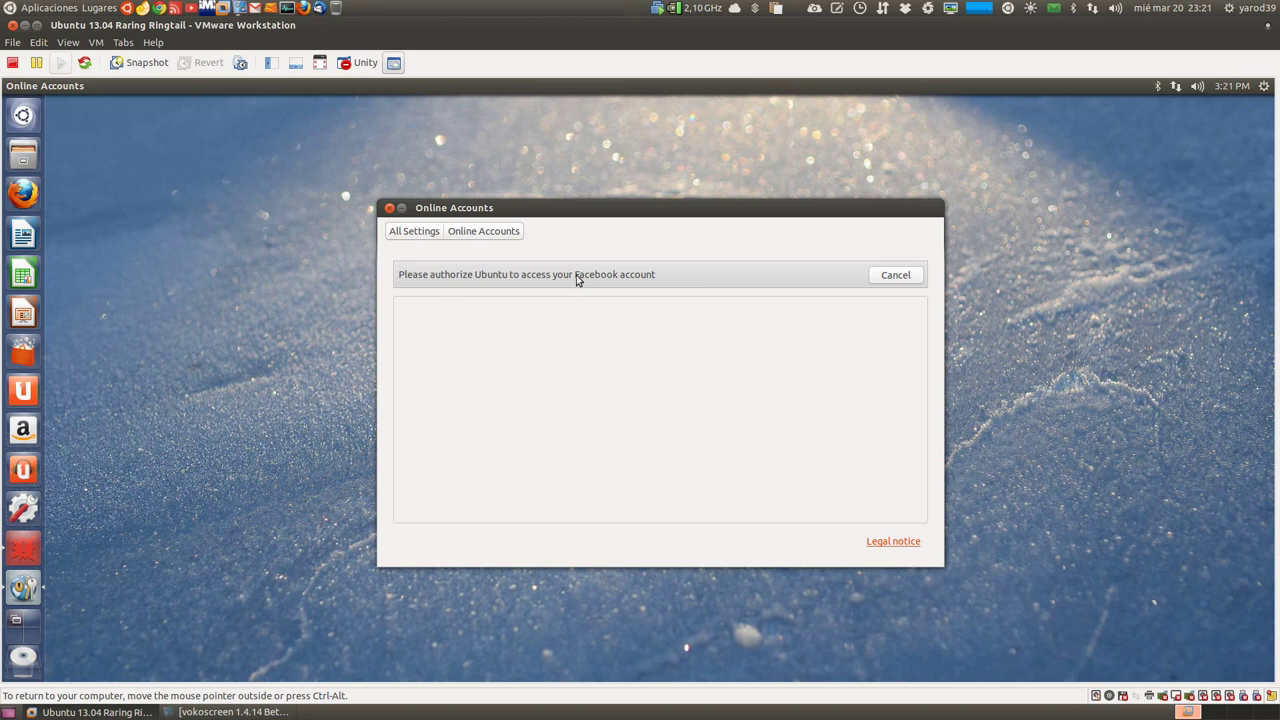
left_click(410, 234)
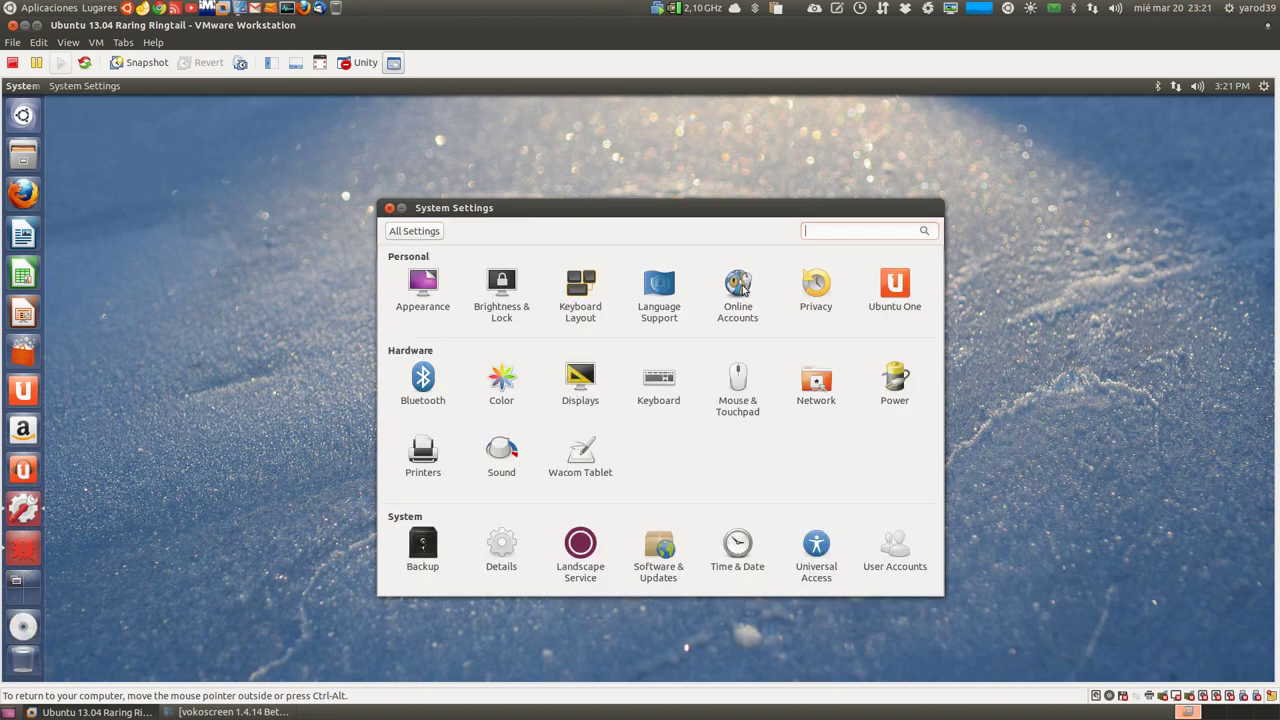
left_click(741, 287)
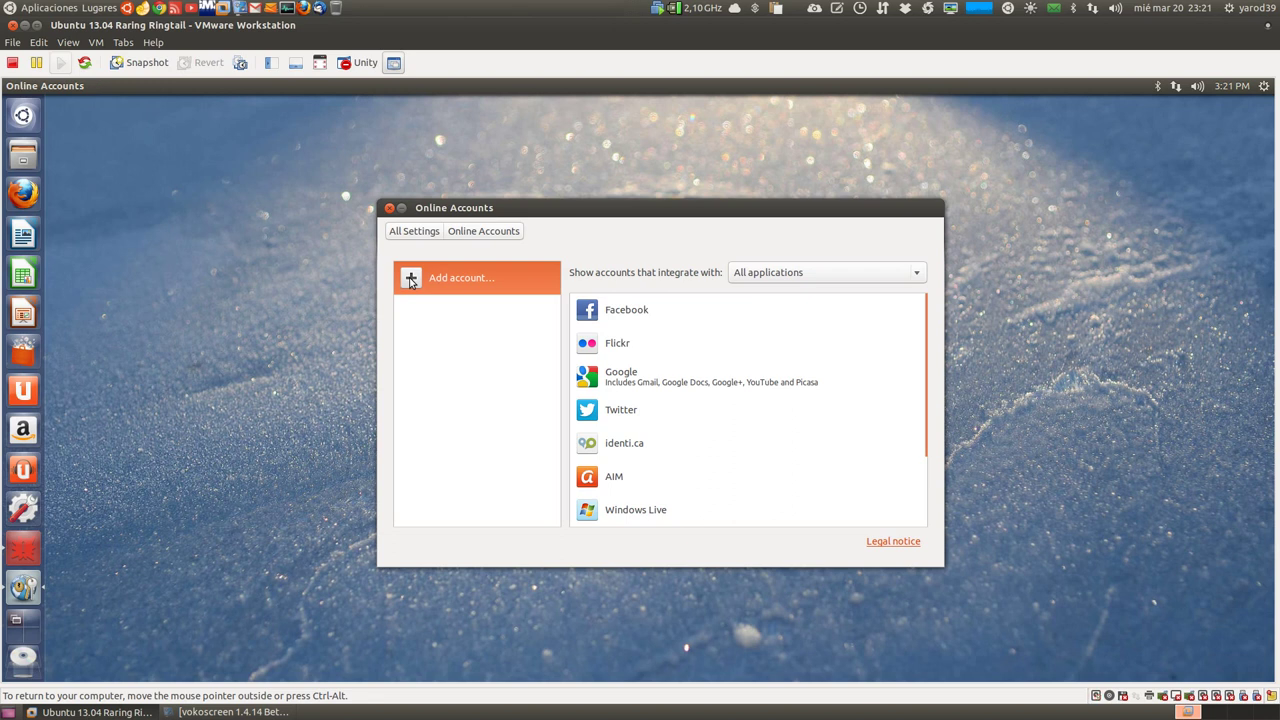
left_click(590, 313)
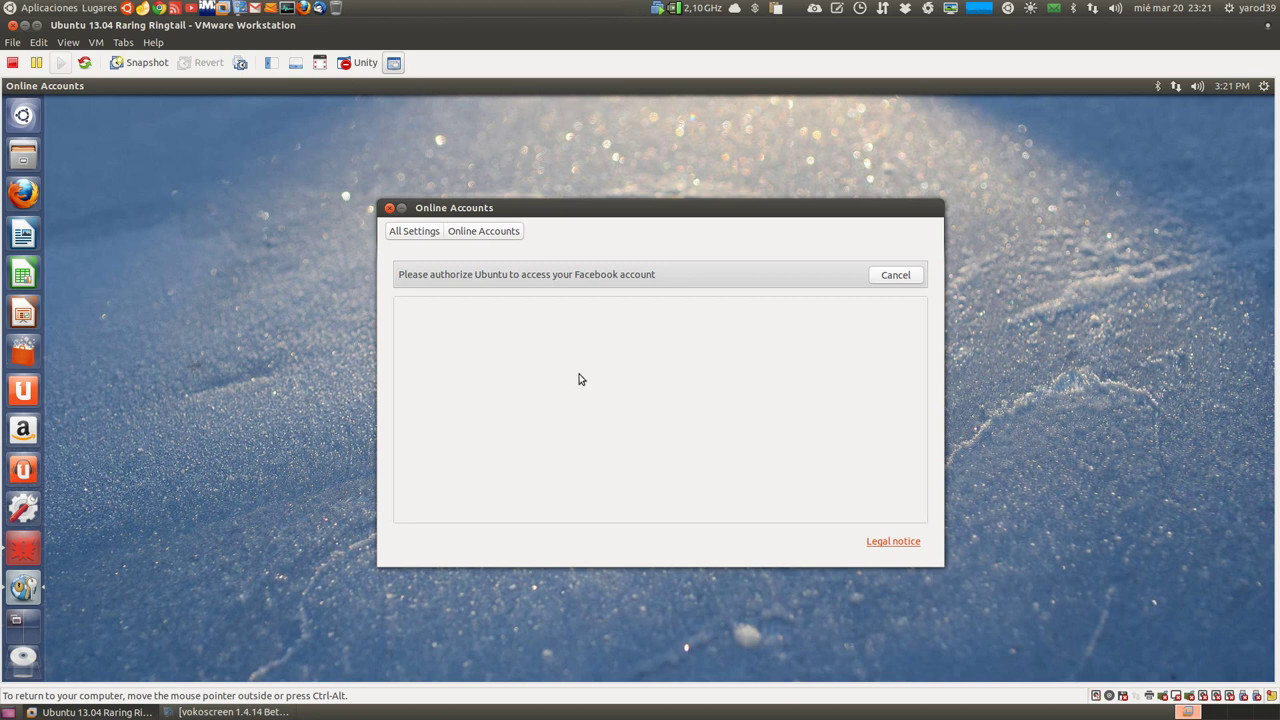
left_click(406, 233)
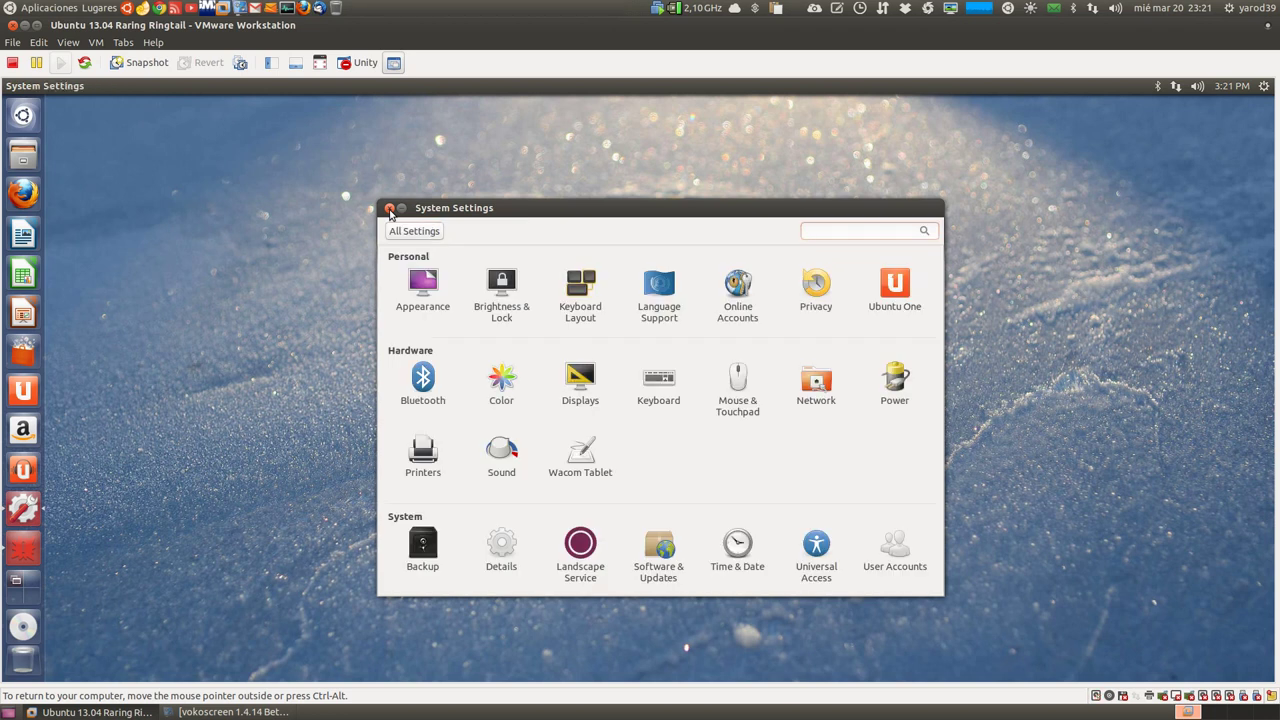
Close System Settings and show the Applications lens in the Dash.
left_click(390, 210)
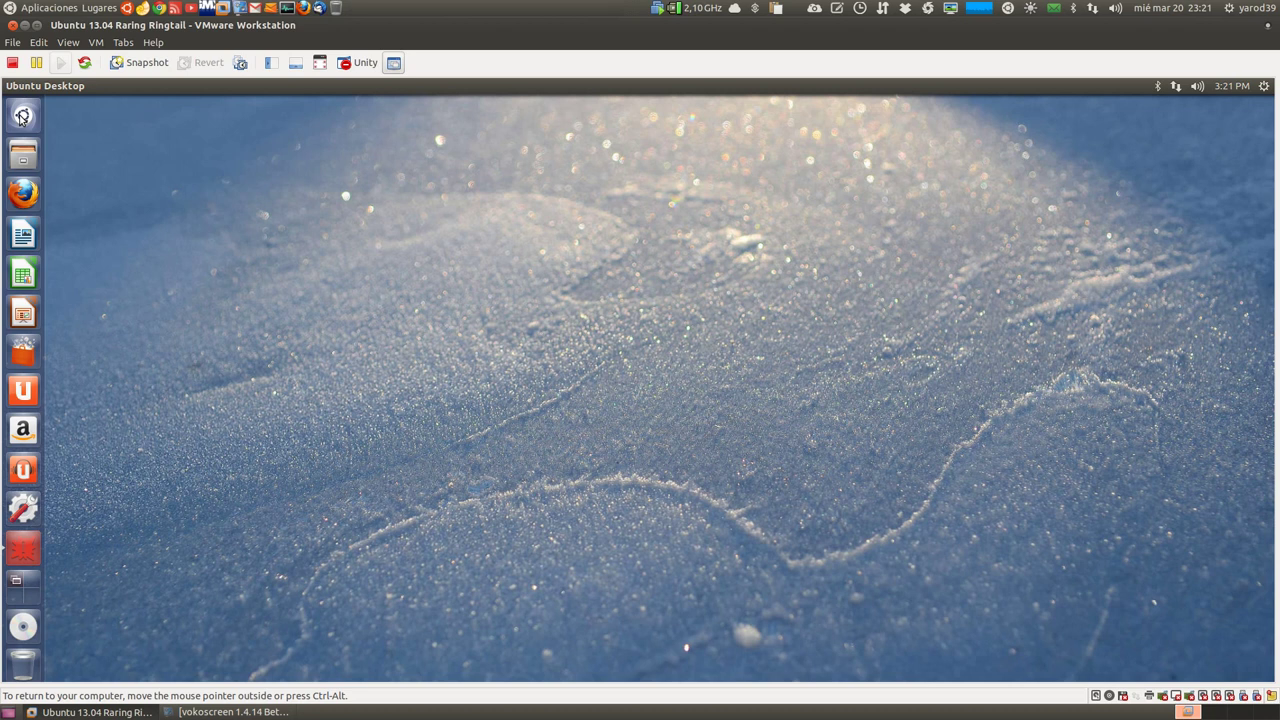
left_click(22, 116)
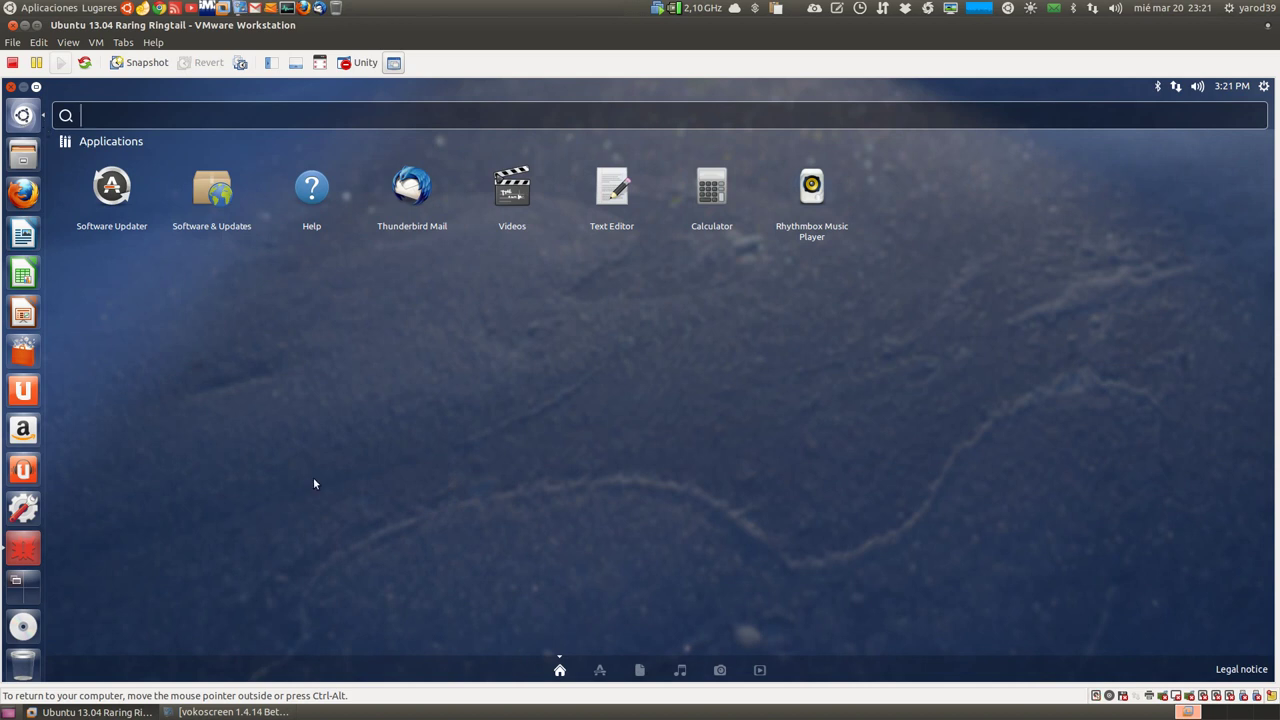
left_click(600, 671)
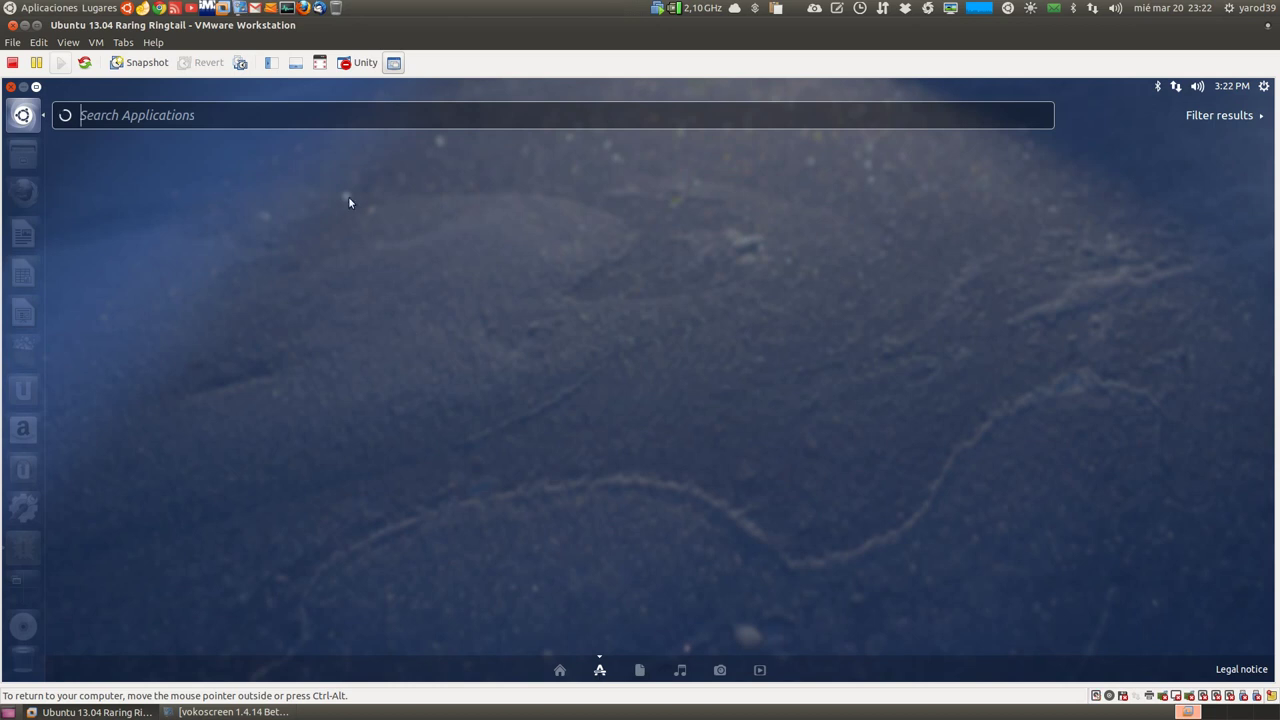
Switch the virtual machine to full screen and expand the Dash's Installed section to list all installed applications.
left_click(320, 63)
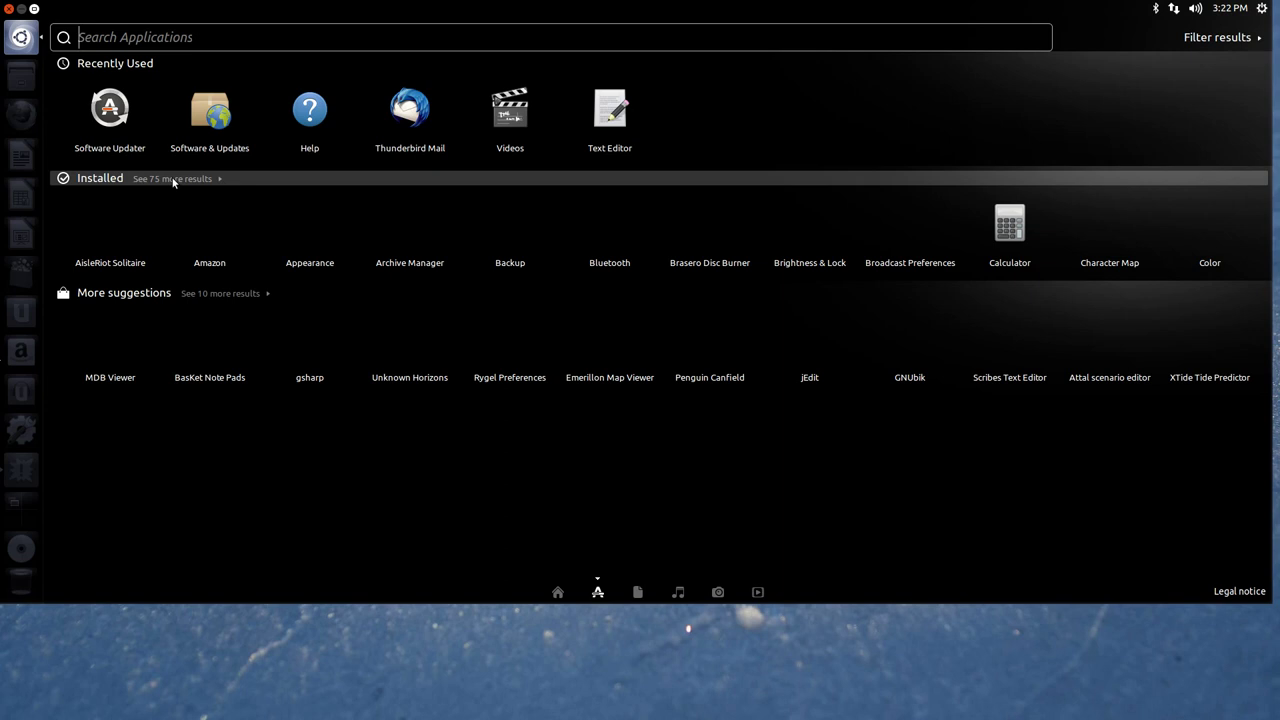
left_click(173, 179)
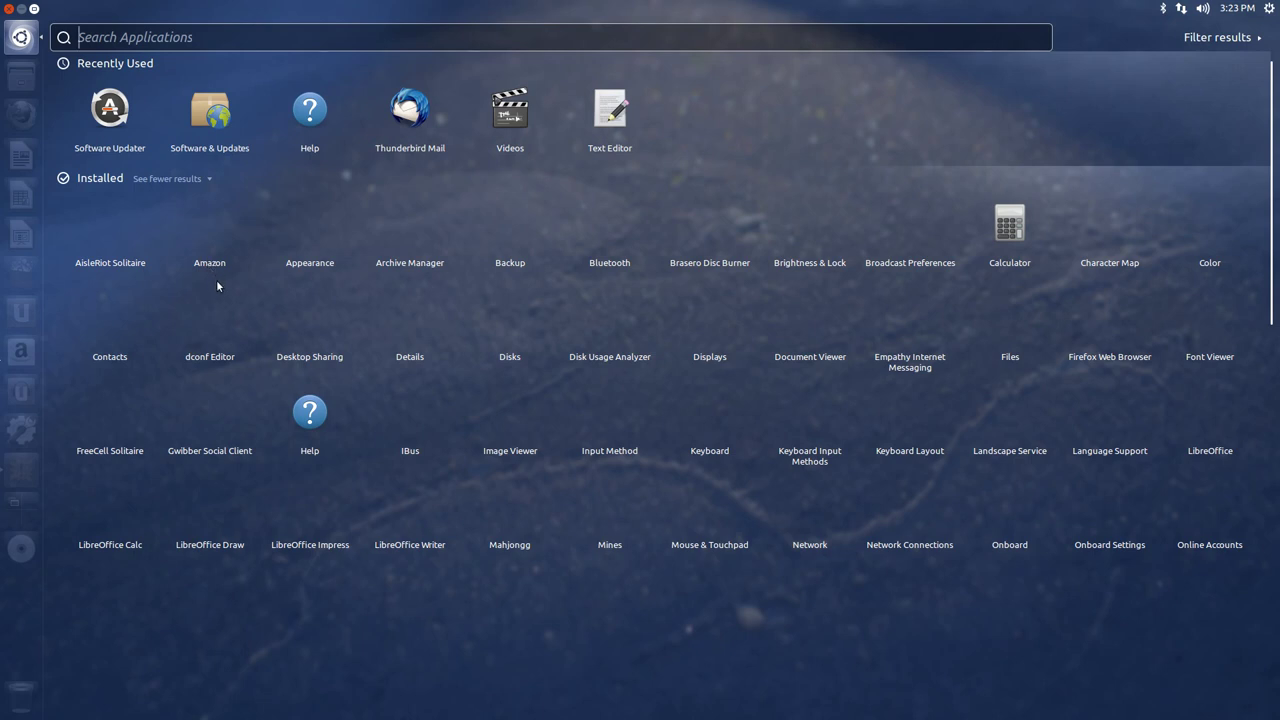
Filter the Dash's applications by the Customization type, look through the results and close the Dash.
left_click(1236, 37)
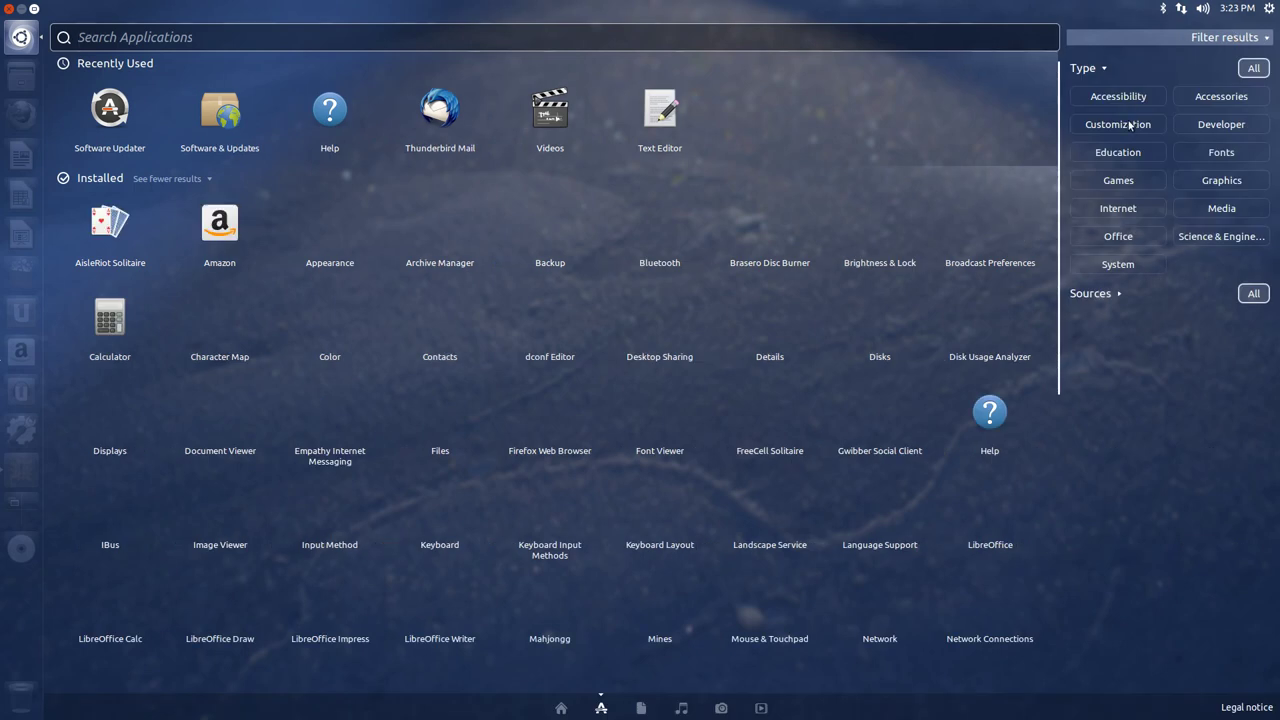
key("Down")
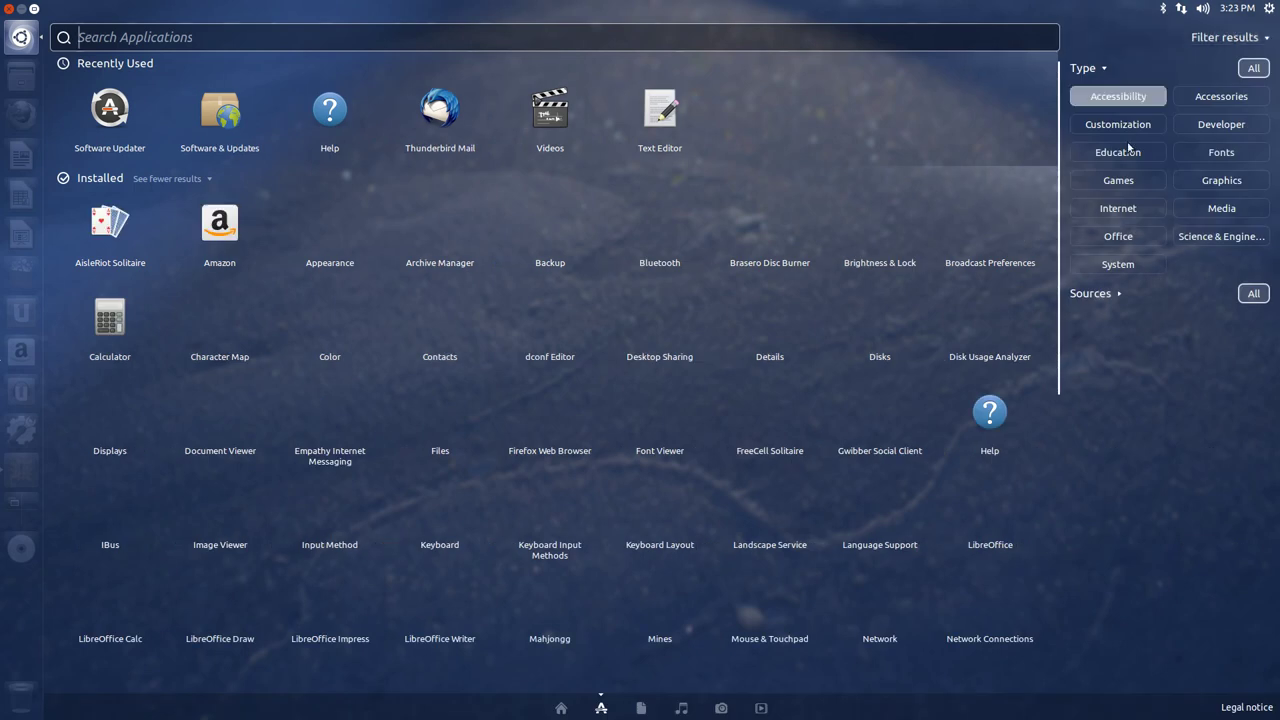
left_click(1118, 150)
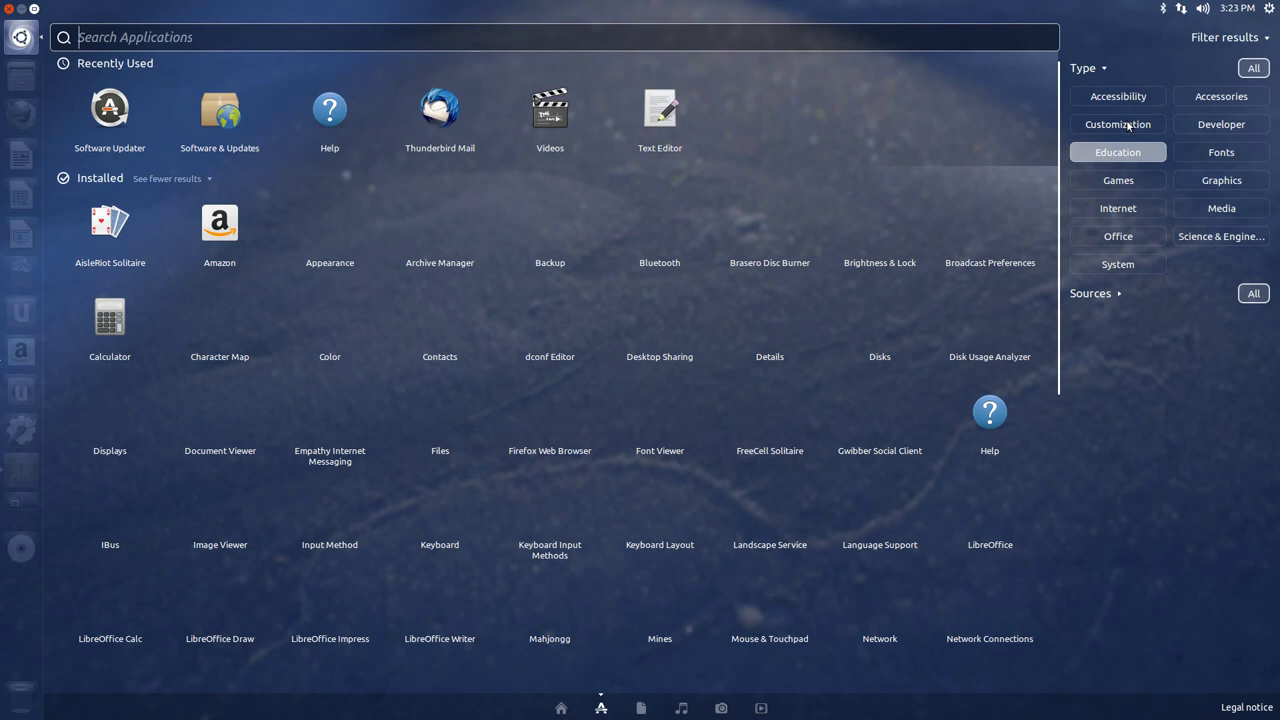
left_click(1128, 125)
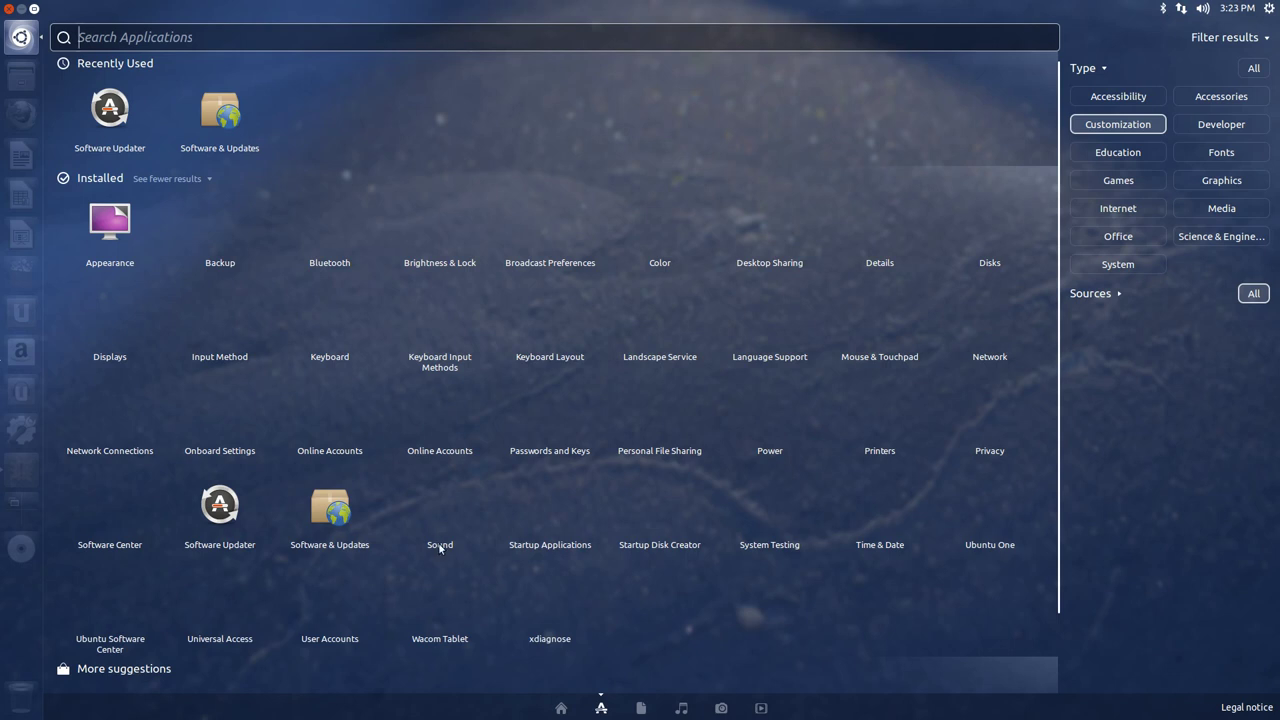
scroll(439, 547, "down", 2)
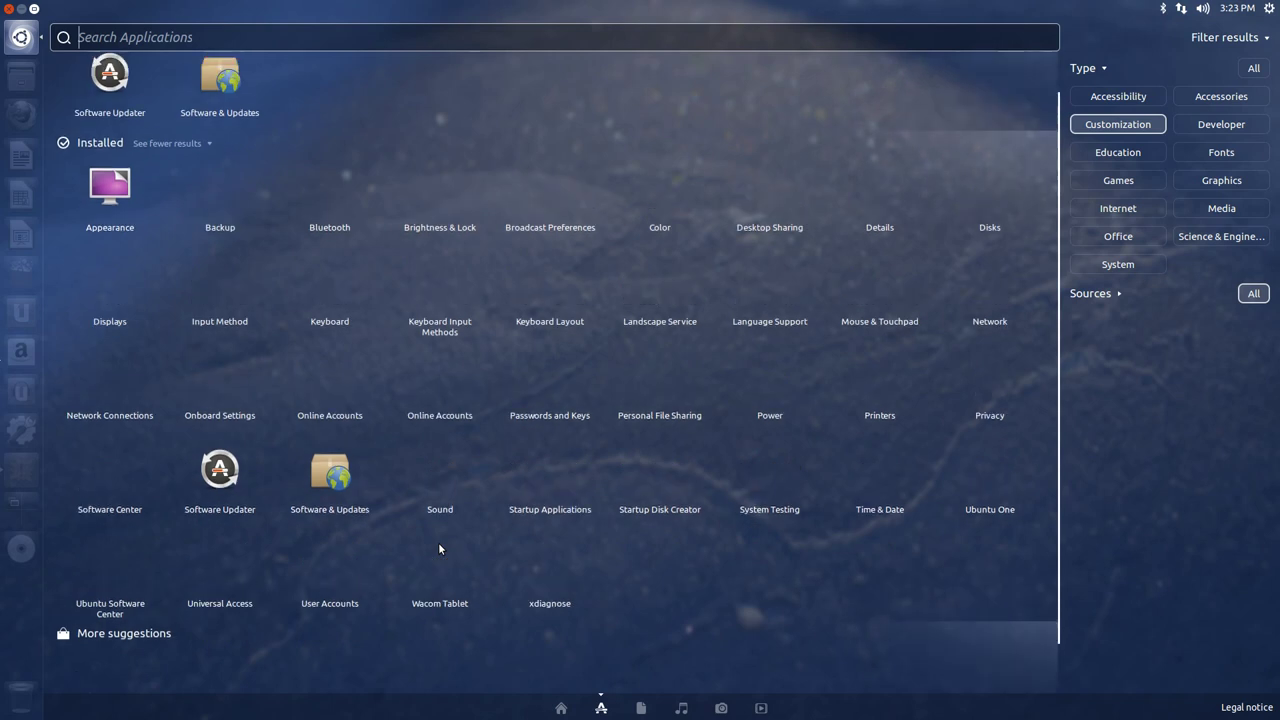
scroll(439, 548, "up", 2)
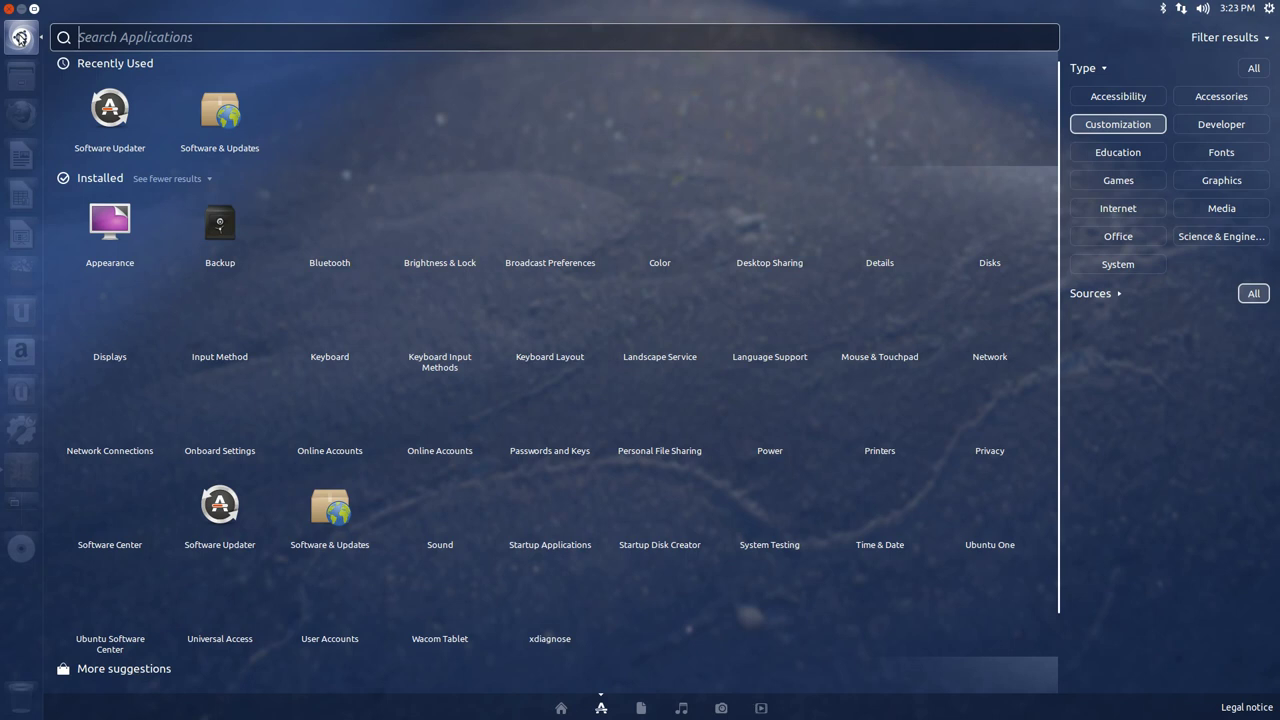
left_click(20, 37)
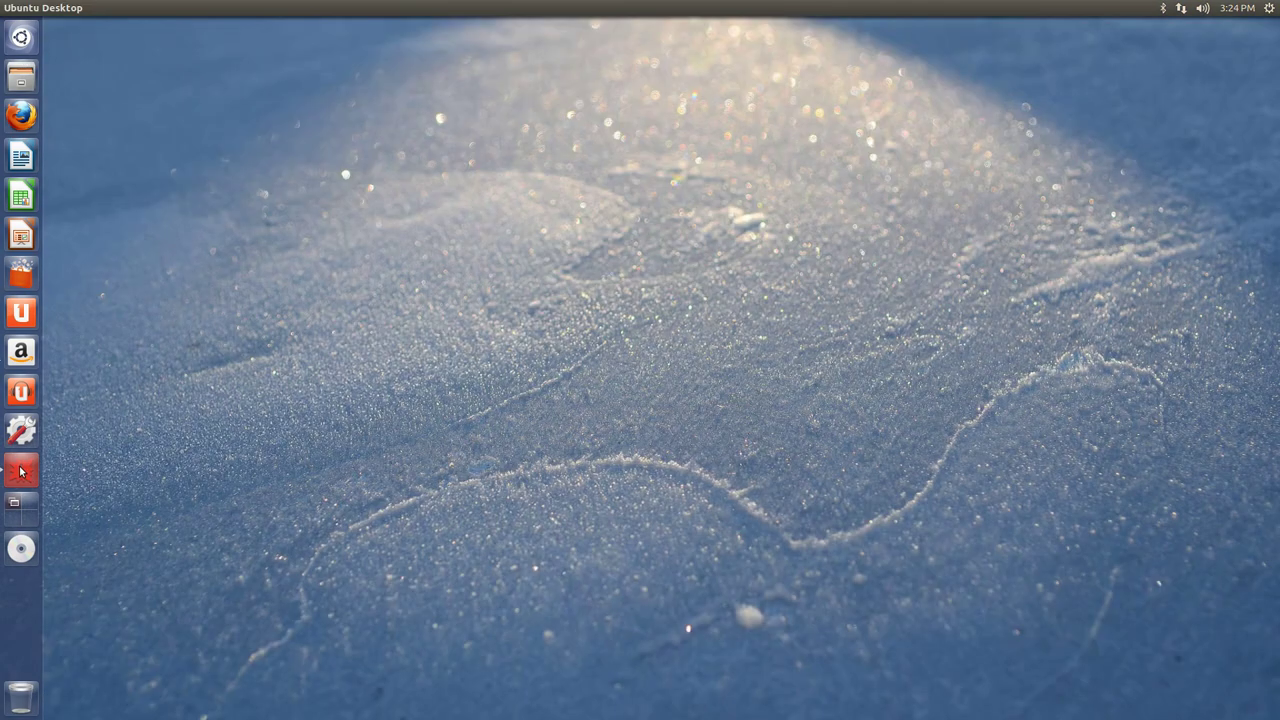
Bring up the Apport window, then view the Dash's Videos lens with all its More suggestions results expanded and close it.
left_click(20, 471)
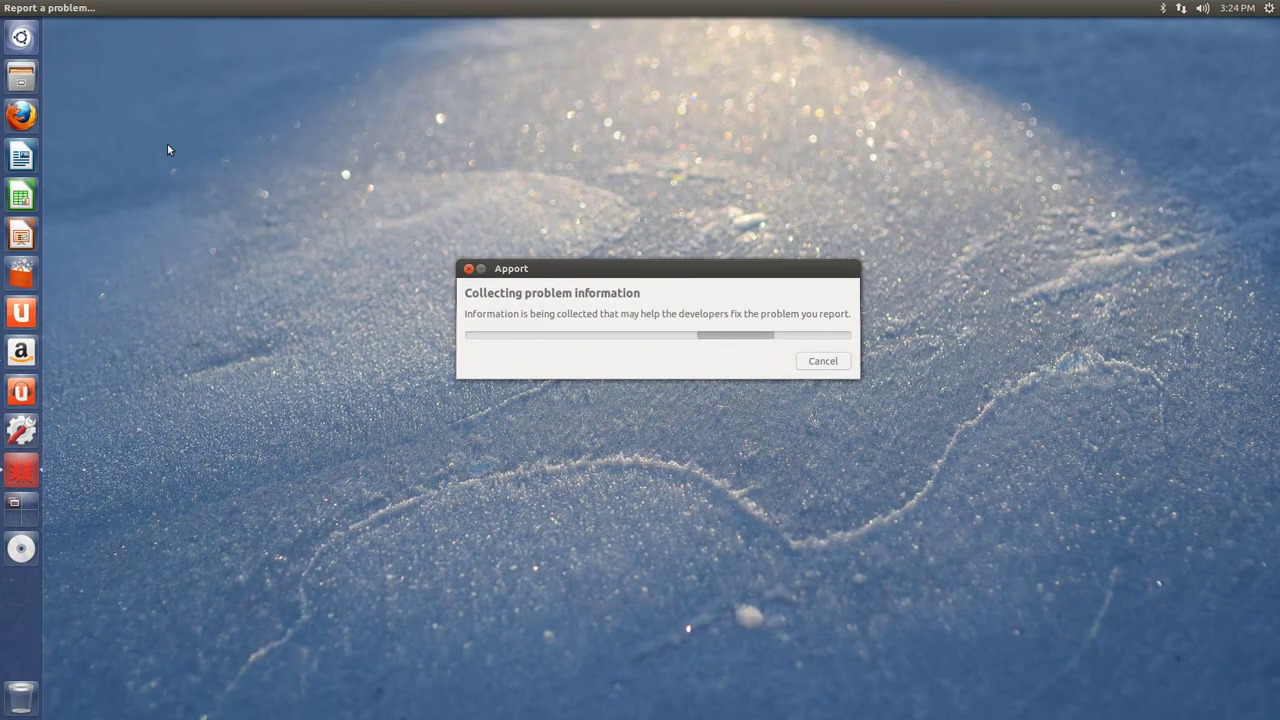
right_click(20, 38)
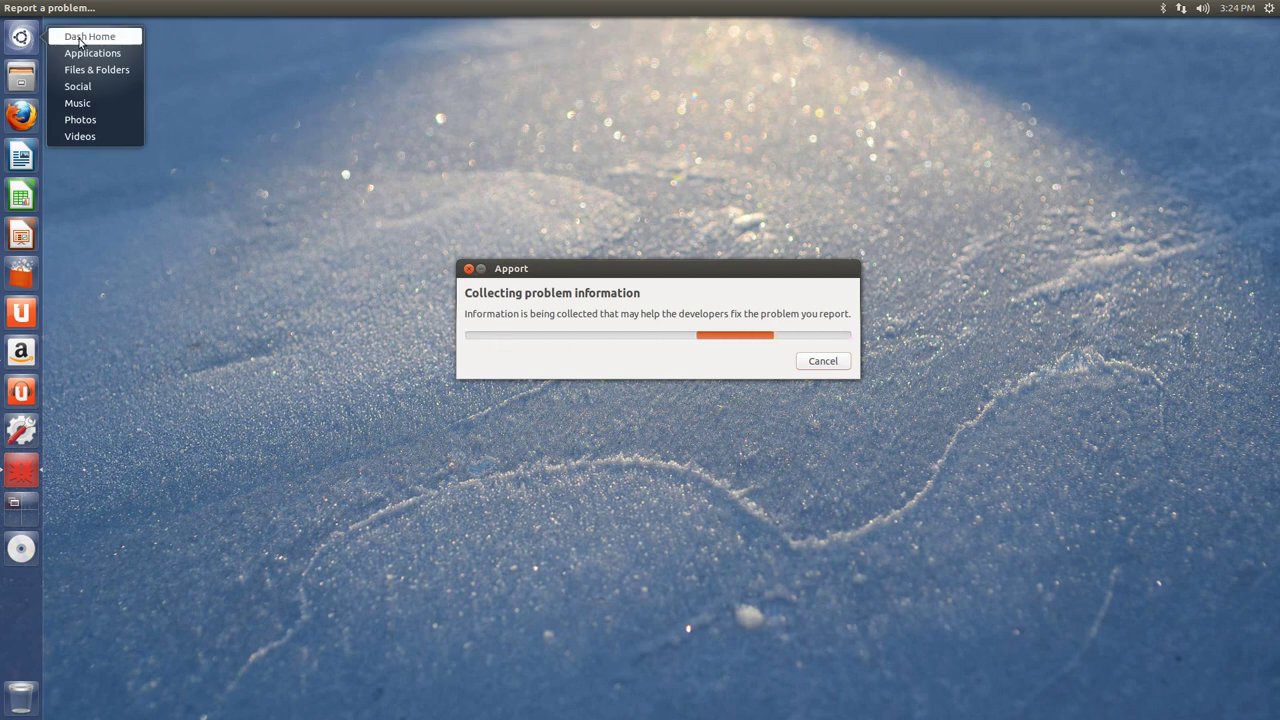
left_click(82, 136)
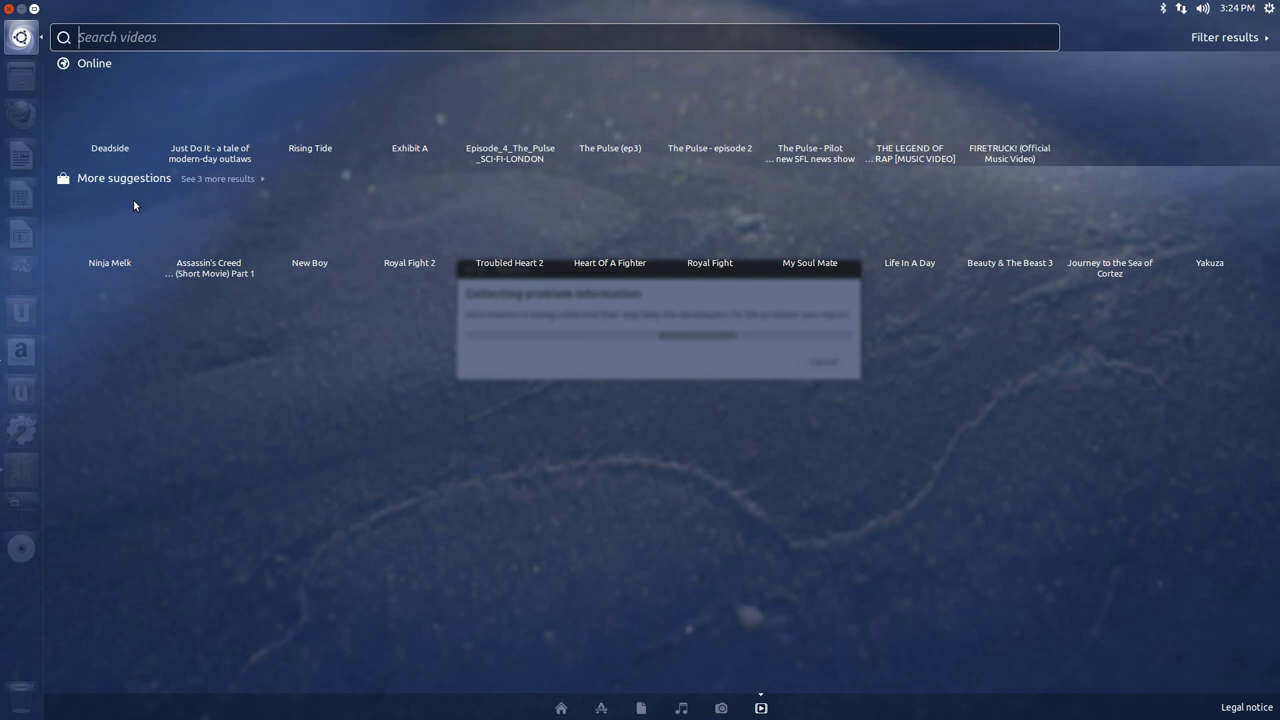
left_click(217, 179)
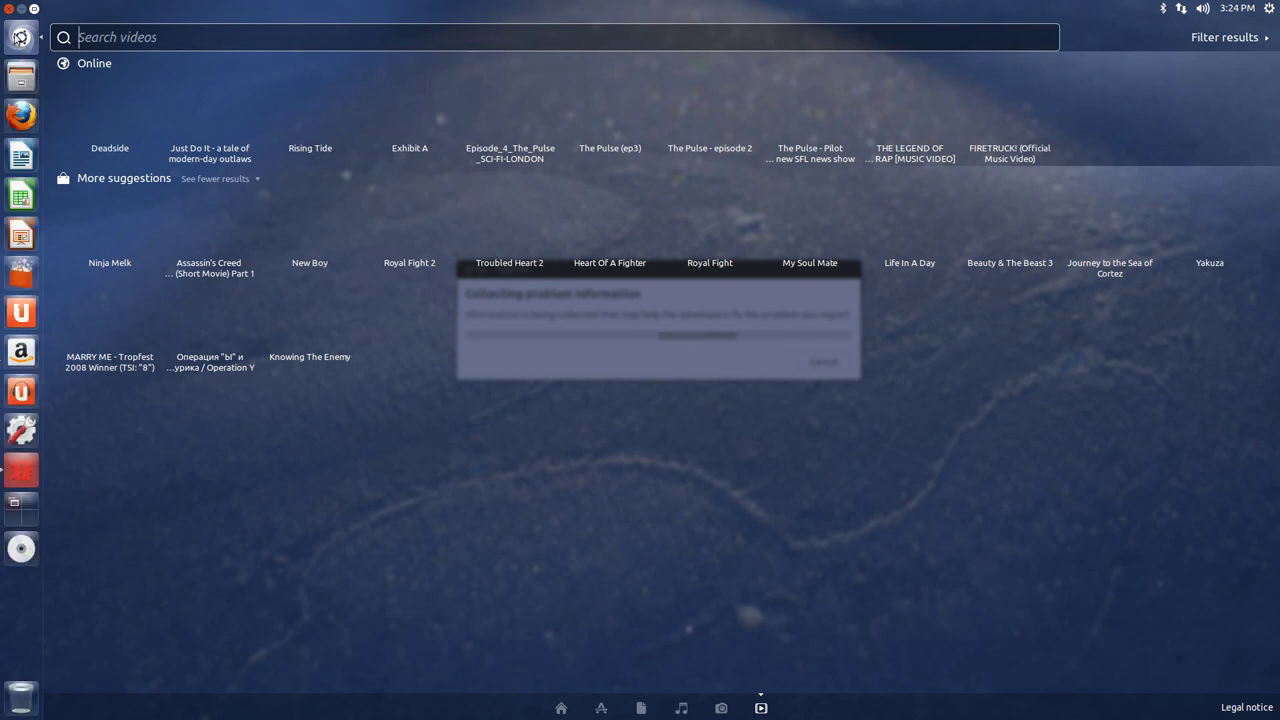
left_click(8, 12)
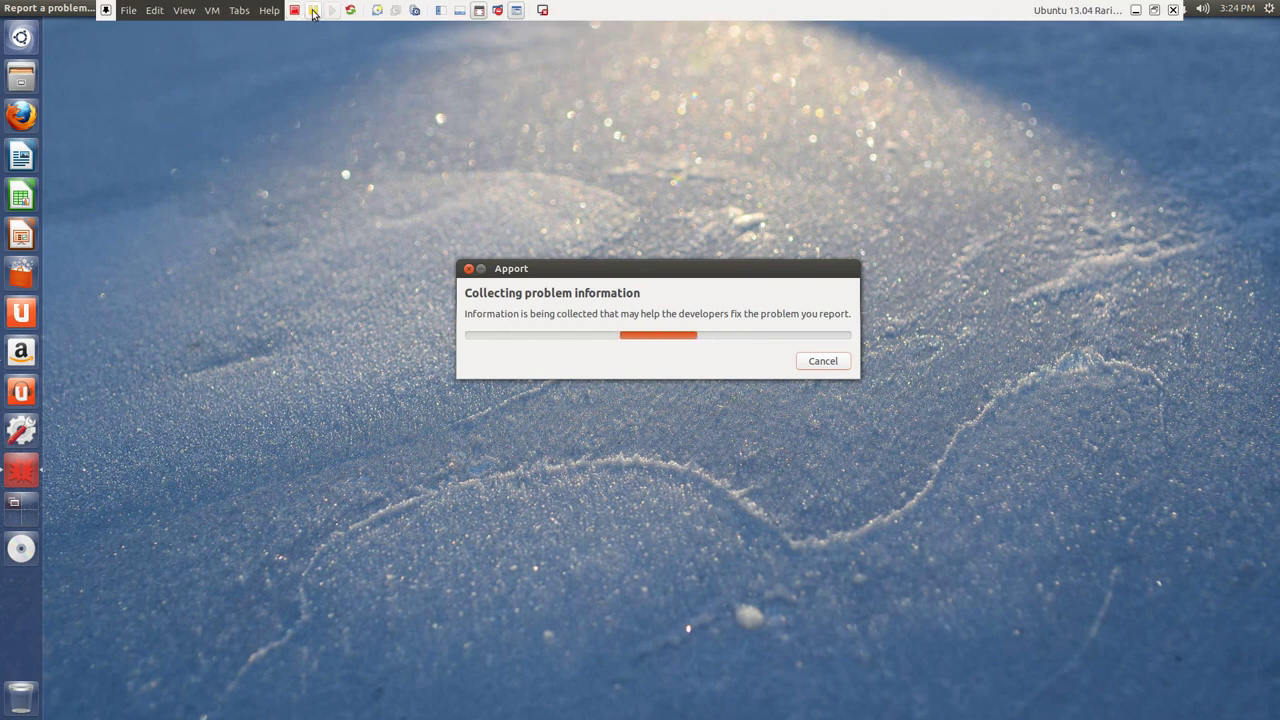
Return the virtual machine to windowed mode with the Apport dialog minimized, and switch to the vokoscreen recorder window.
left_click(459, 12)
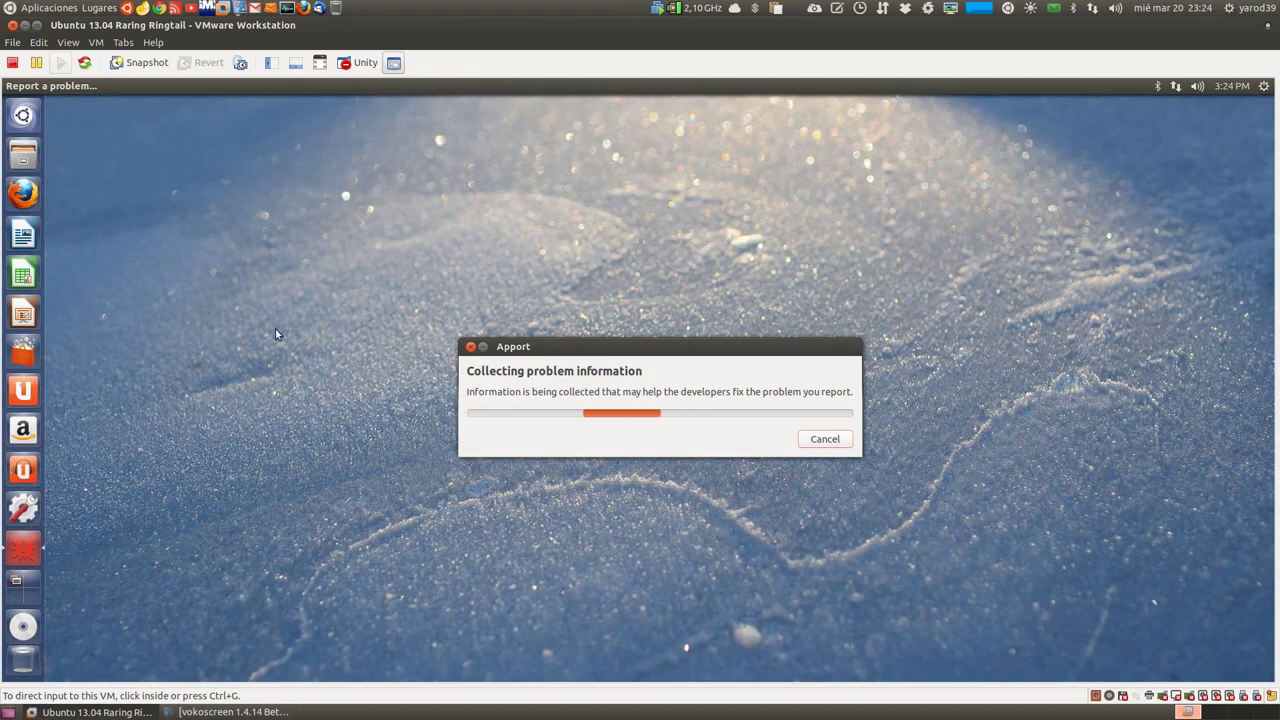
left_click(483, 347)
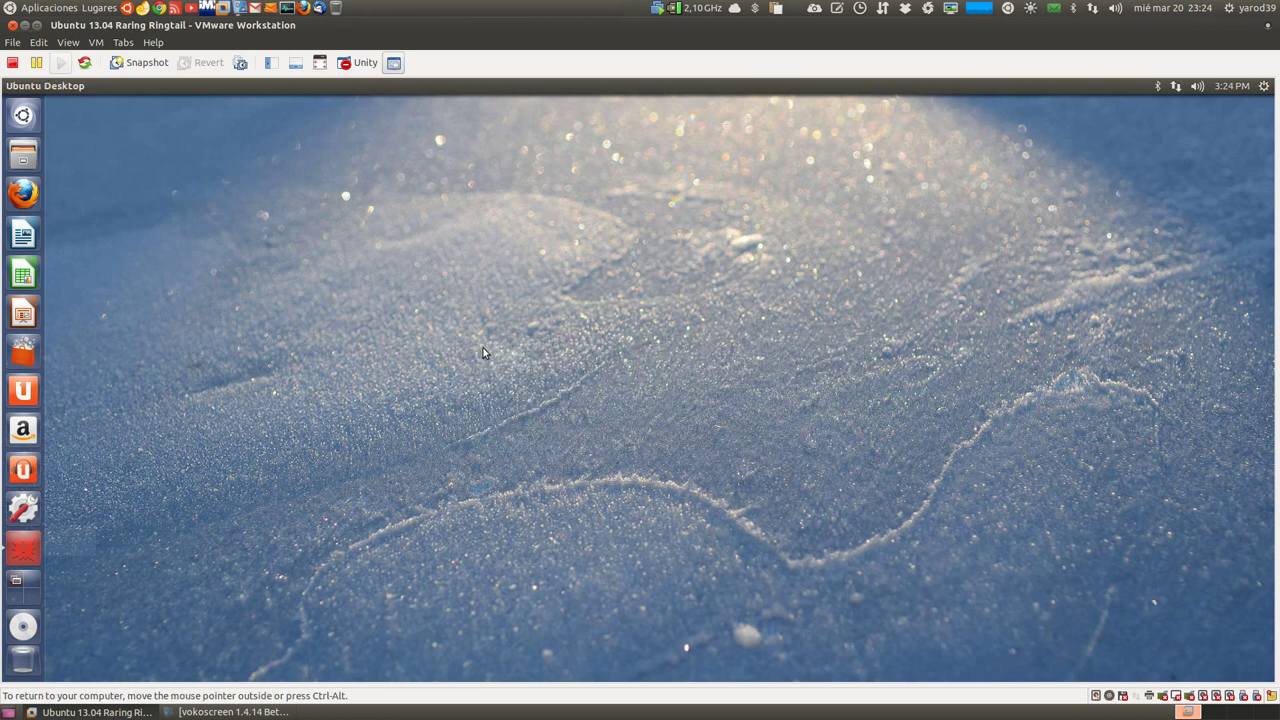
left_click(238, 712)
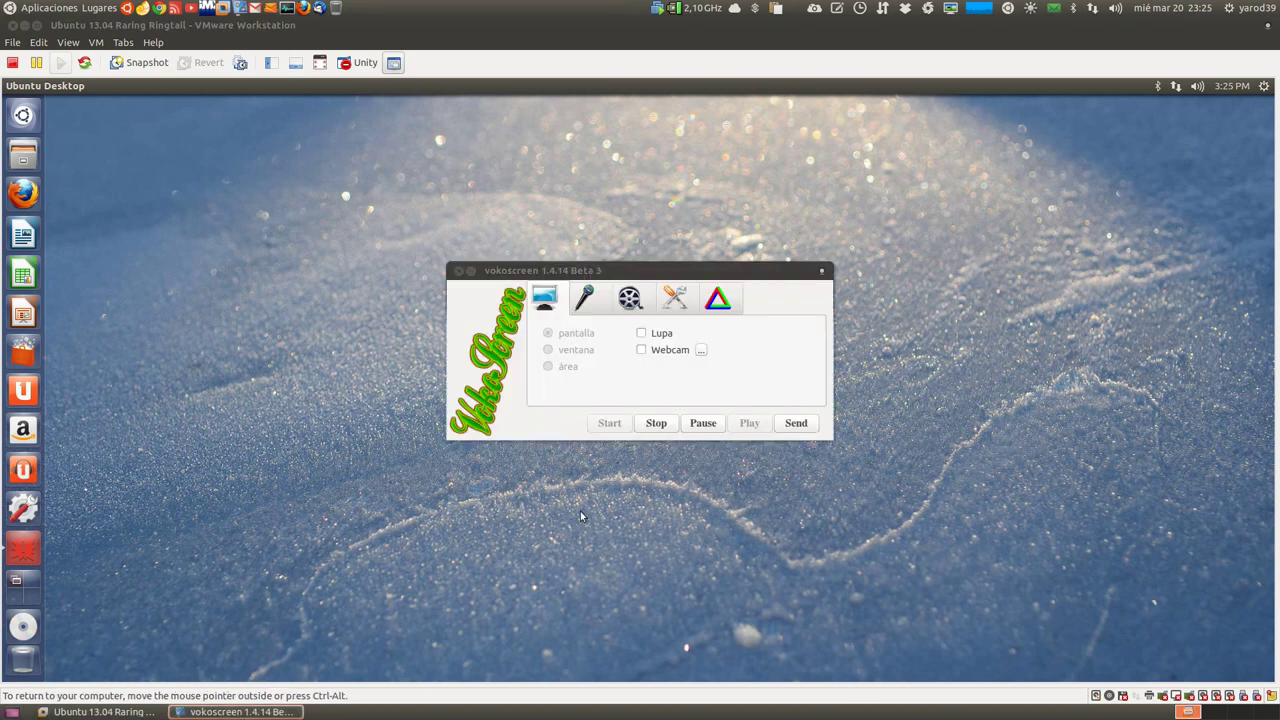